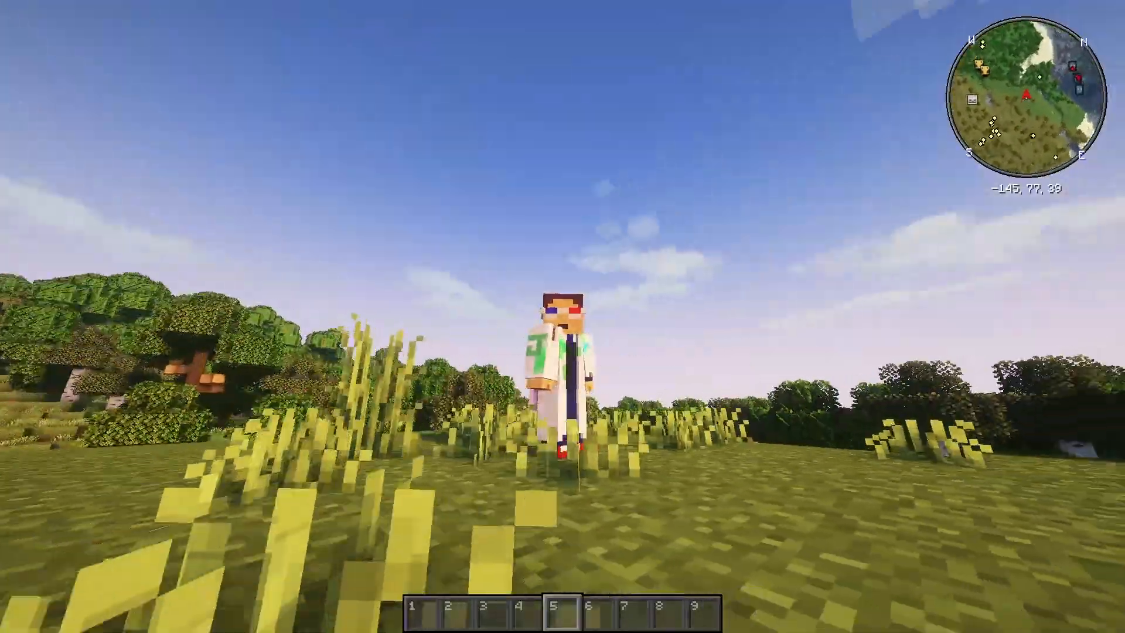
Step: Look through the list of installed mods in Minecraft and return to the game world
{"action": "key", "text": "Escape"}
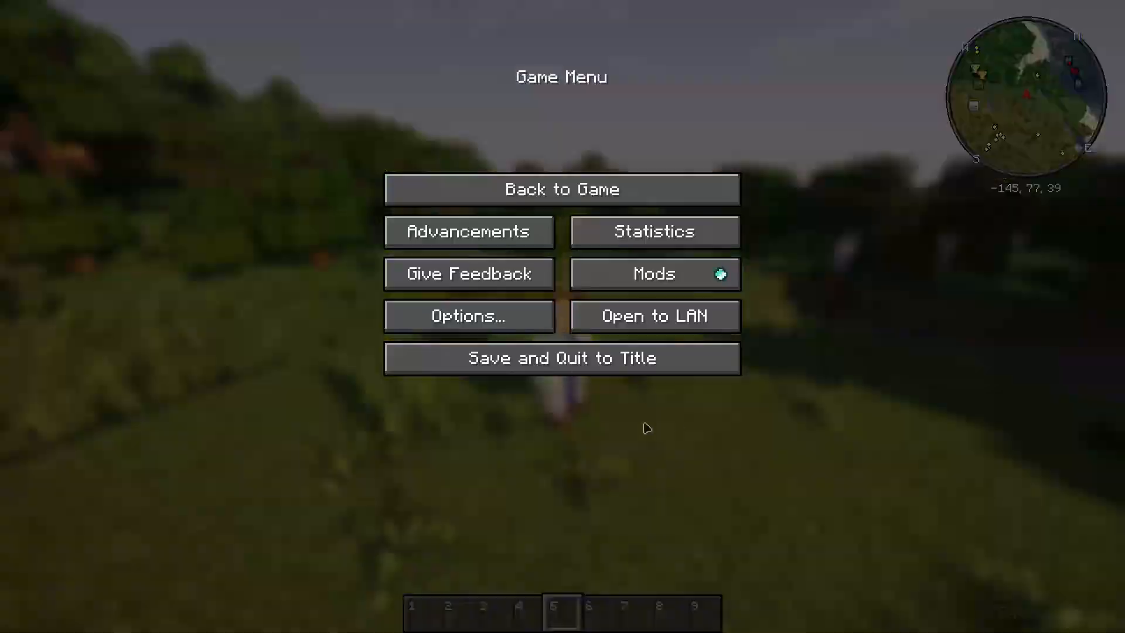
{"action": "left_click", "coordinate": [630, 283]}
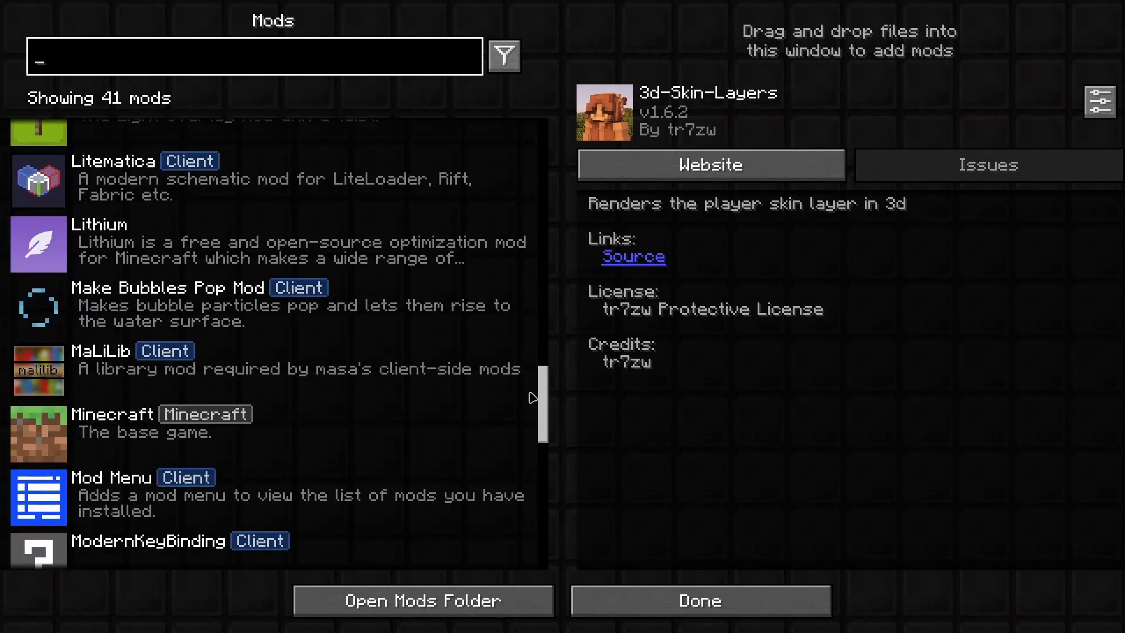
{"action": "key", "text": "Escape"}
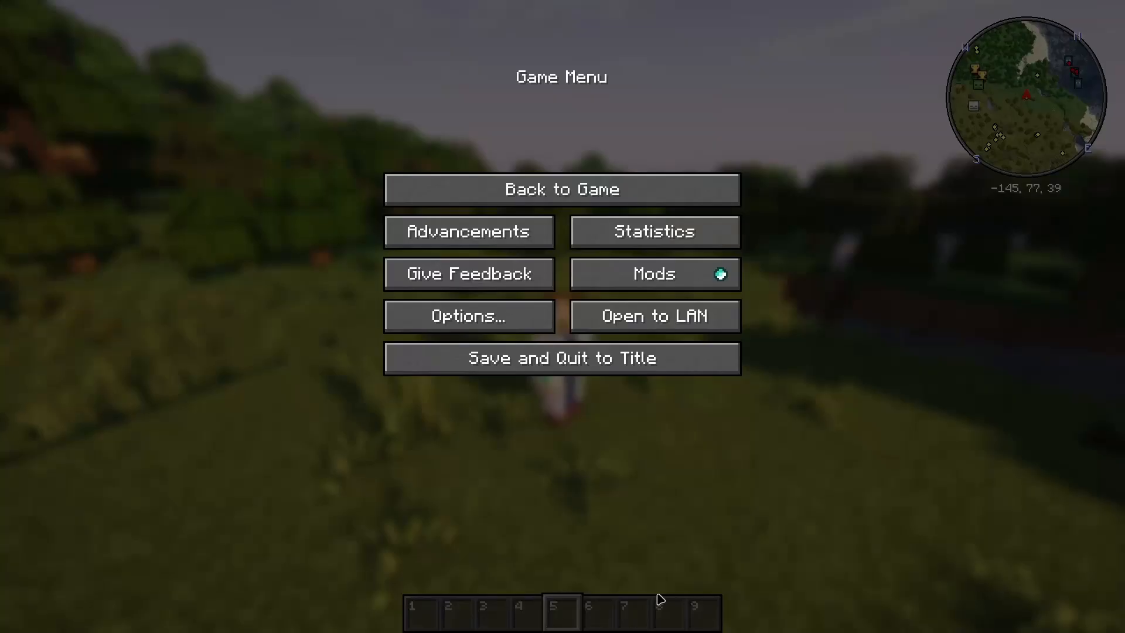
{"action": "key", "text": "Escape"}
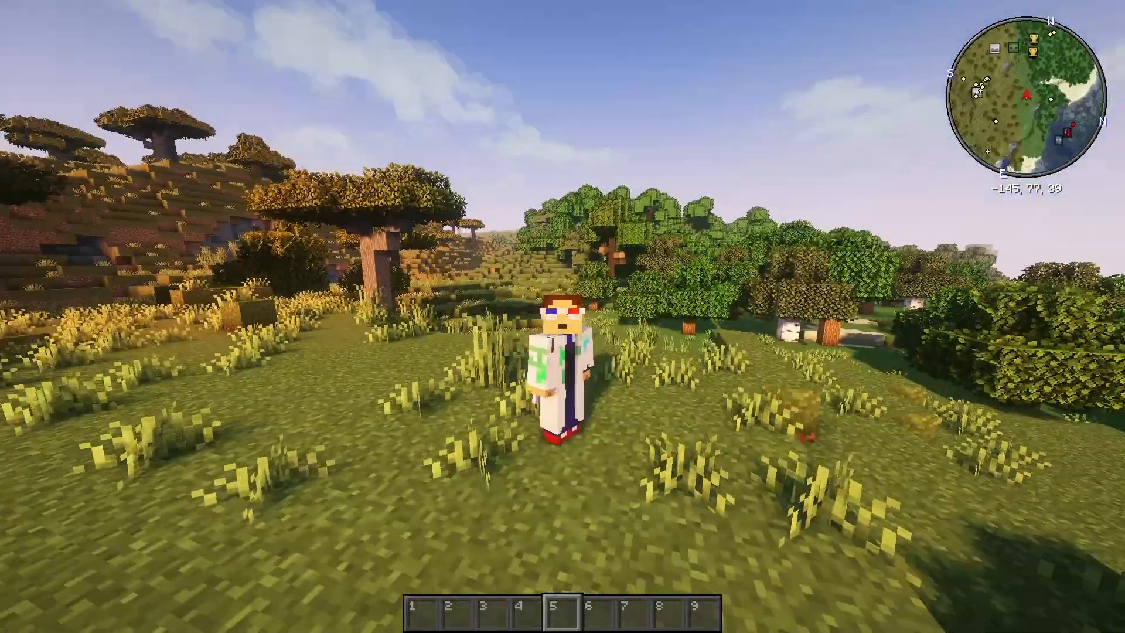
{"action": "left_click", "coordinate": [562, 316]}
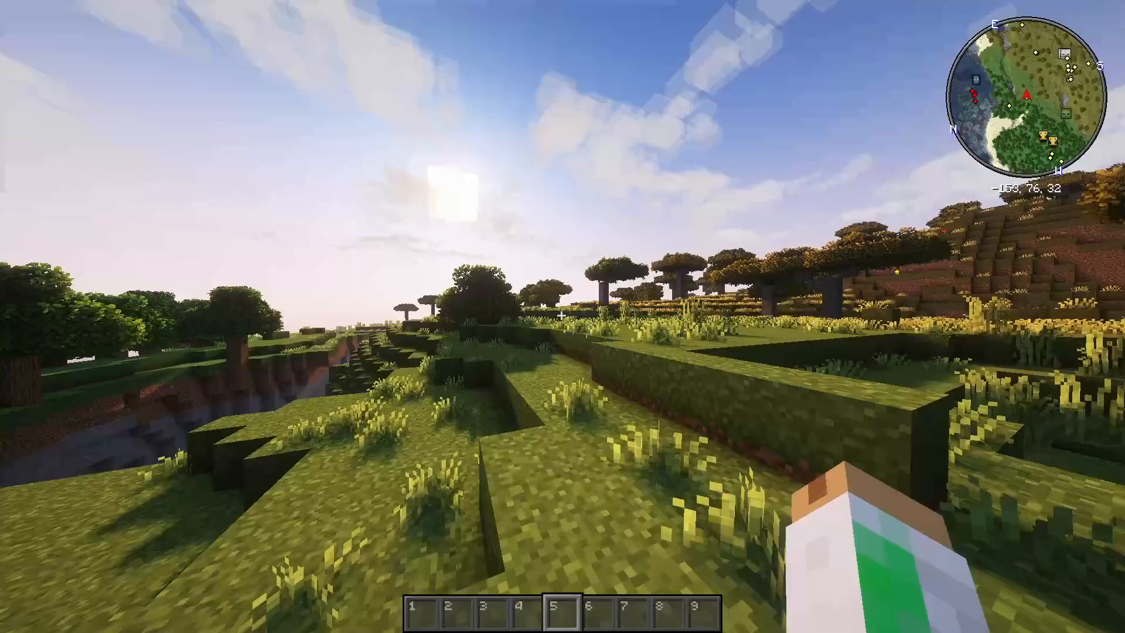
{"action": "key", "text": "w"}
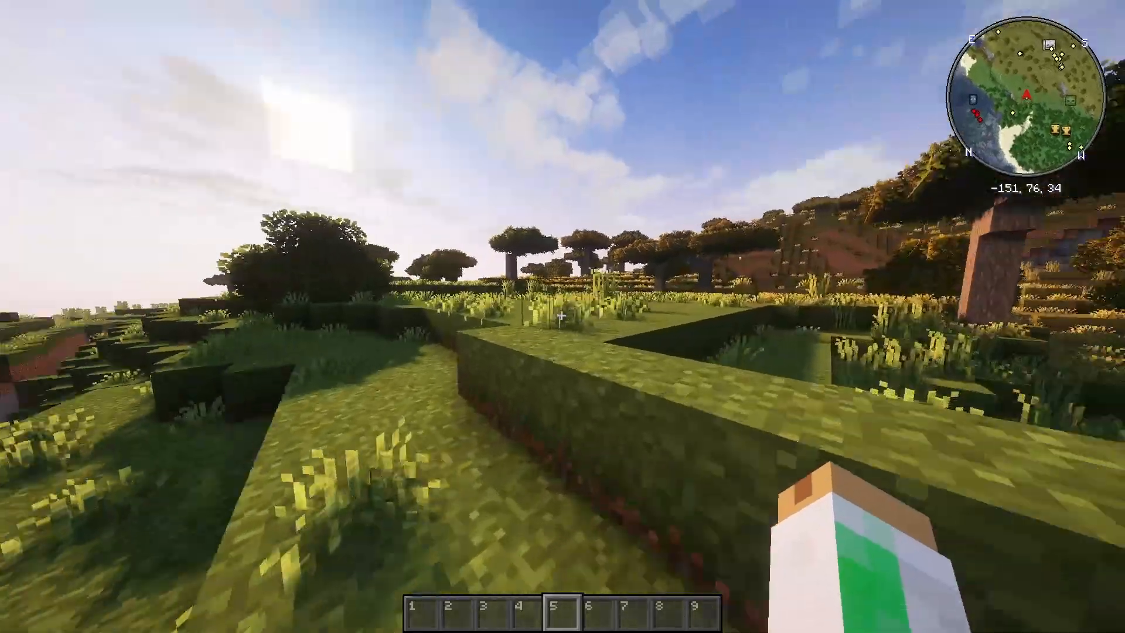
{"action": "key", "text": "space"}
{"action": "key", "text": "w"}
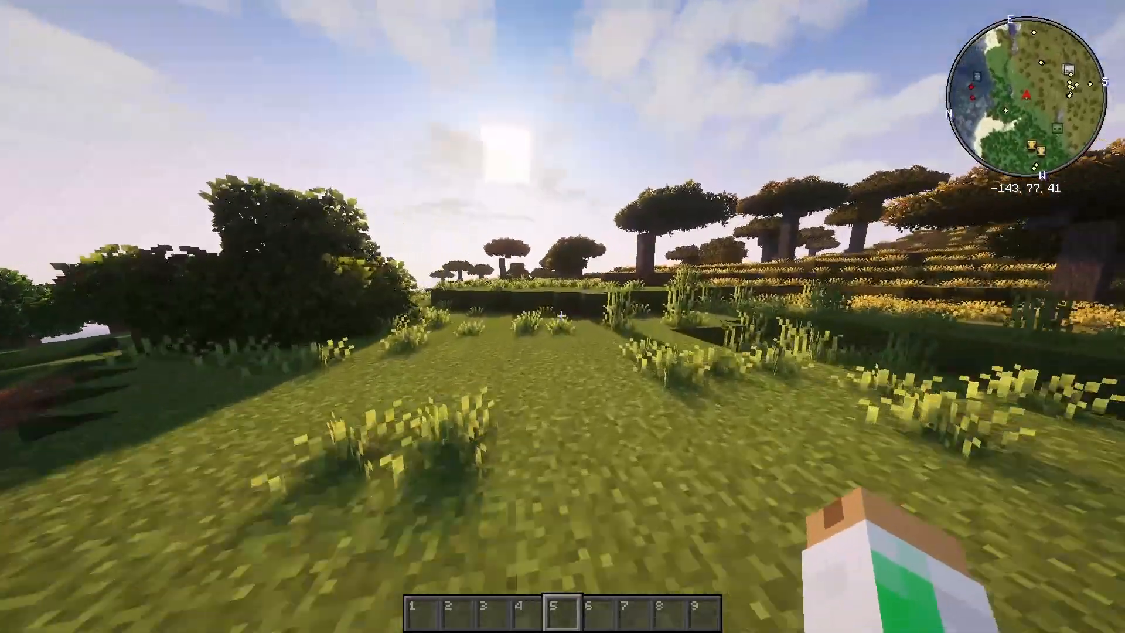
{"action": "key", "text": "w"}
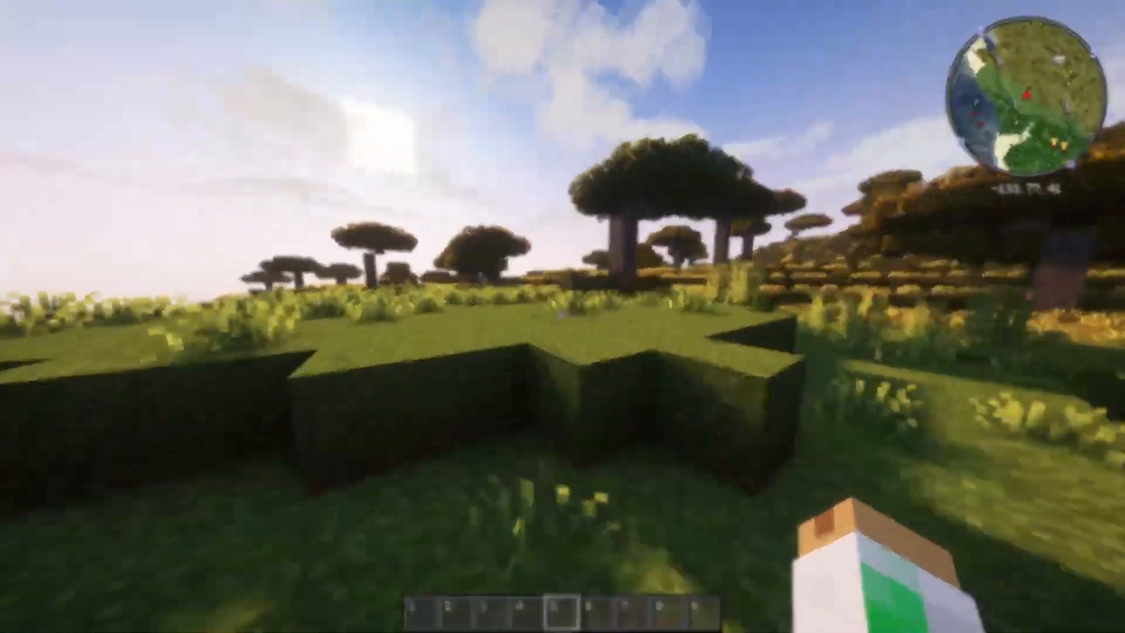
{"action": "key", "text": "space"}
{"action": "key", "text": "w"}
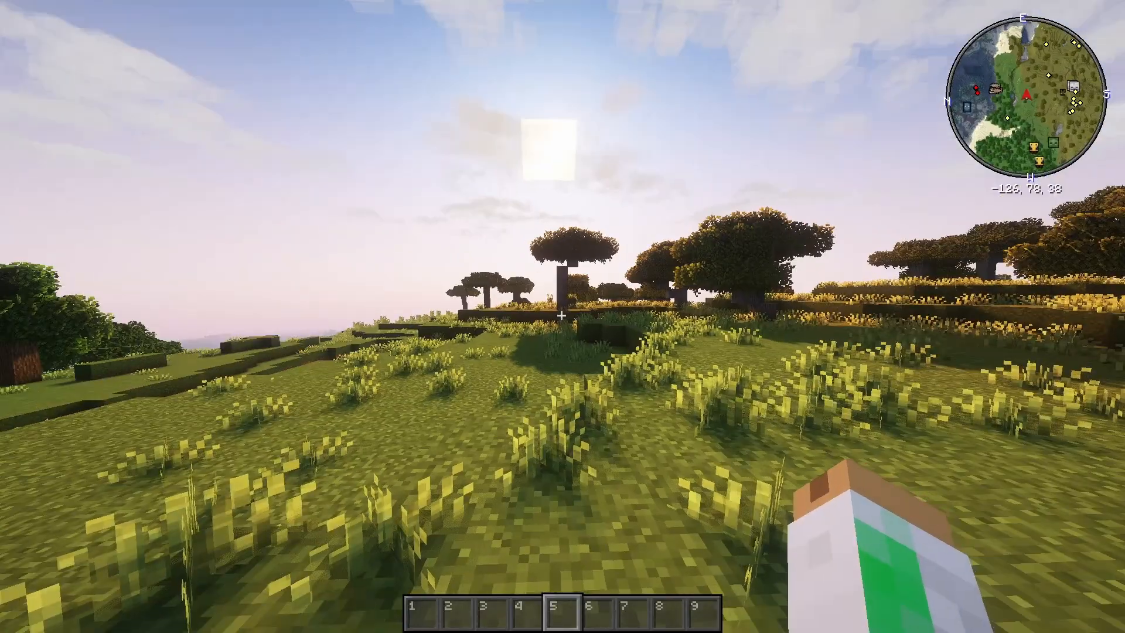
{"action": "key", "text": "d"}
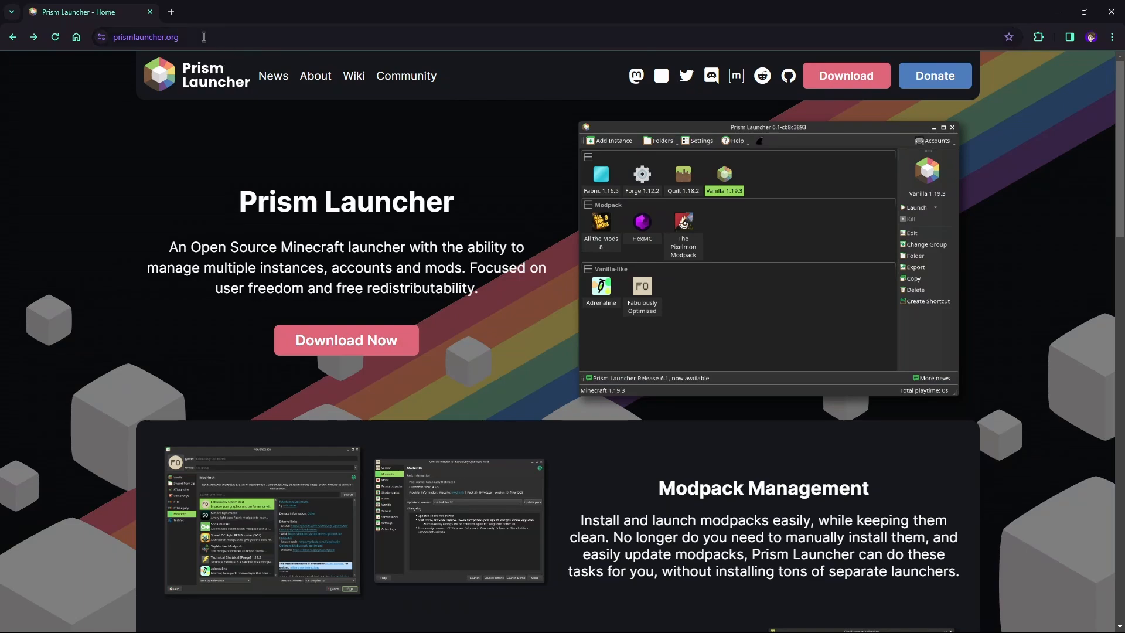
Step: Switch to the browser and look through the feature sections of the Prism Launcher home page at prismlauncher.org
{"action": "left_click_drag", "start_coordinate": [204, 37], "coordinate": [162, 36]}
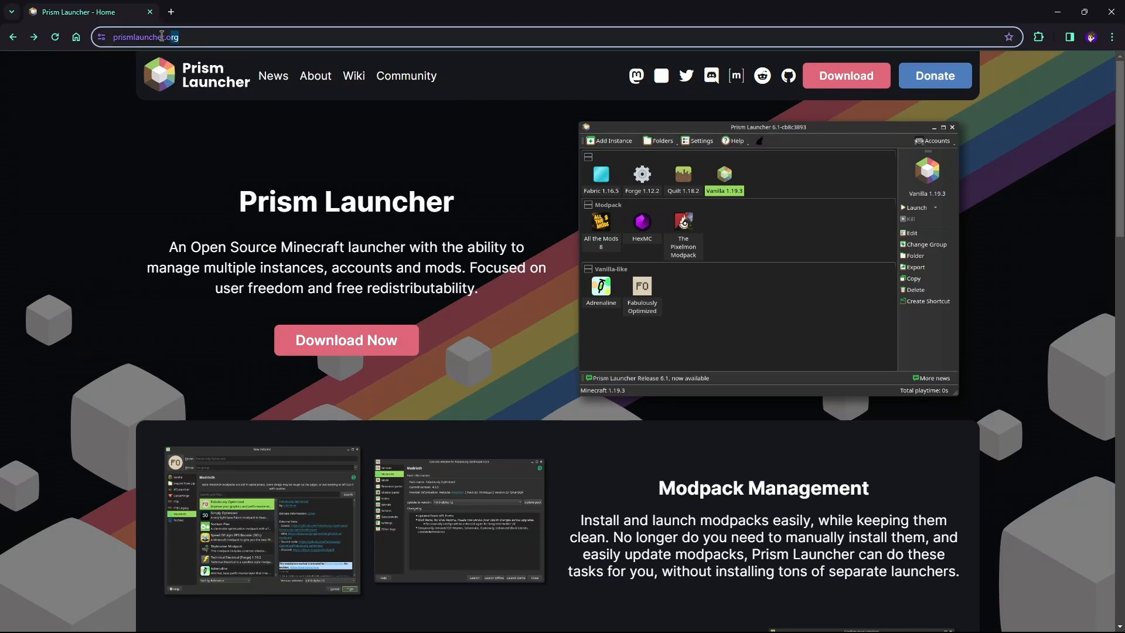
{"action": "left_click", "coordinate": [49, 124]}
{"action": "scroll", "coordinate": [512, 265], "scroll_direction": "down", "scroll_amount": 2}
{"action": "scroll", "coordinate": [512, 265], "scroll_direction": "up", "scroll_amount": 2}
{"action": "scroll", "coordinate": [511, 268], "scroll_direction": "down", "scroll_amount": 7}
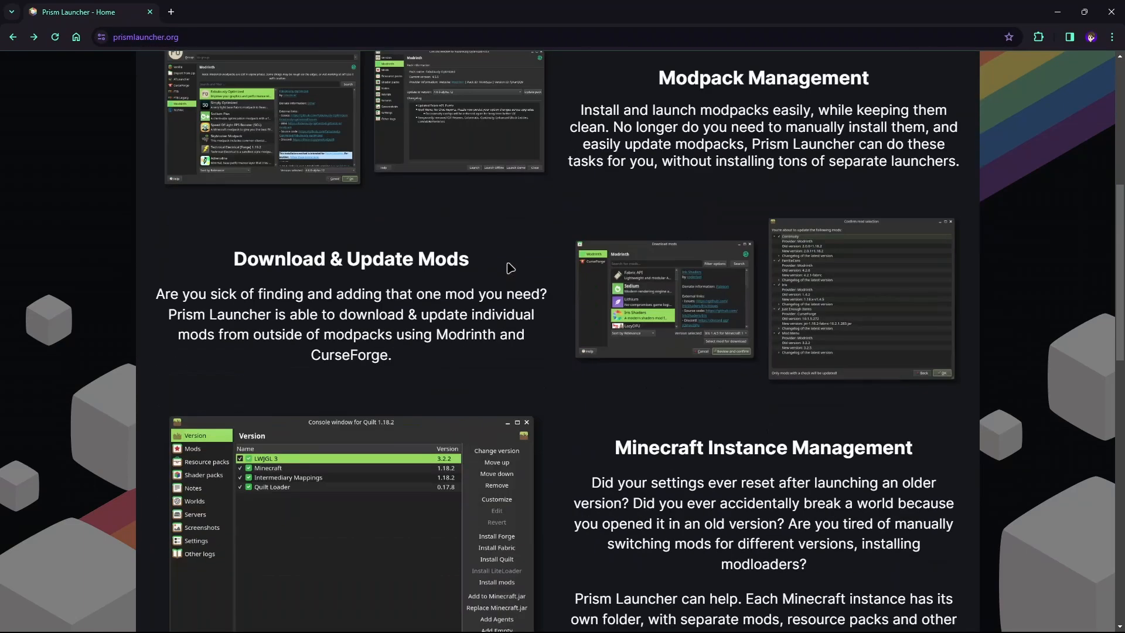
{"action": "scroll", "coordinate": [510, 265], "scroll_direction": "up", "scroll_amount": 7}
{"action": "scroll", "coordinate": [20, 244], "scroll_direction": "down", "scroll_amount": 11}
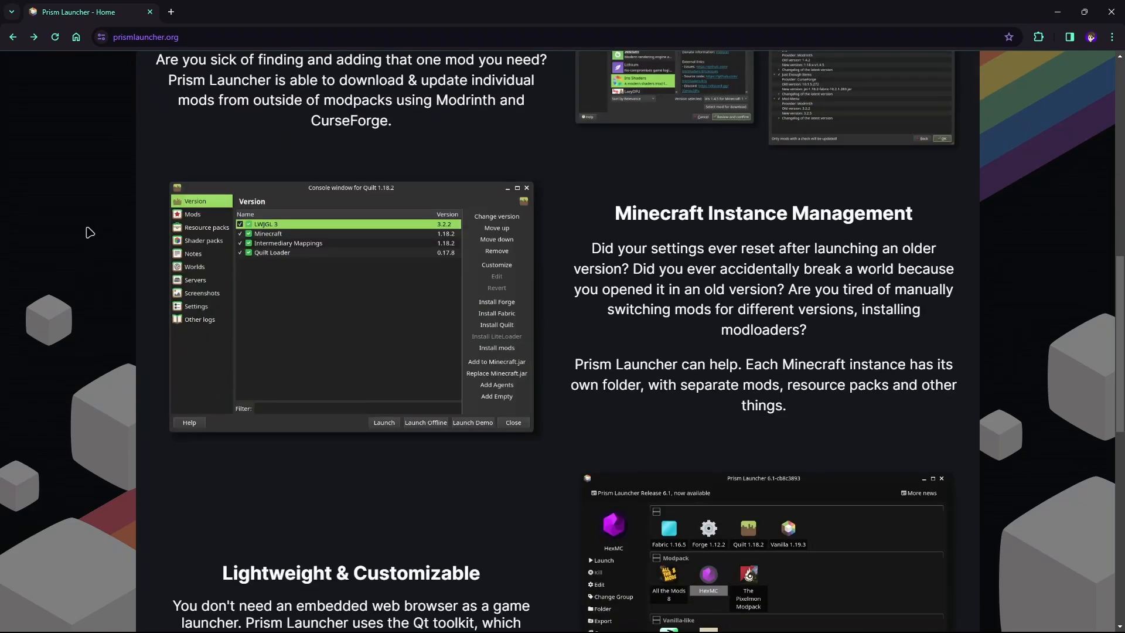
{"action": "scroll", "coordinate": [369, 358], "scroll_direction": "up", "scroll_amount": 11}
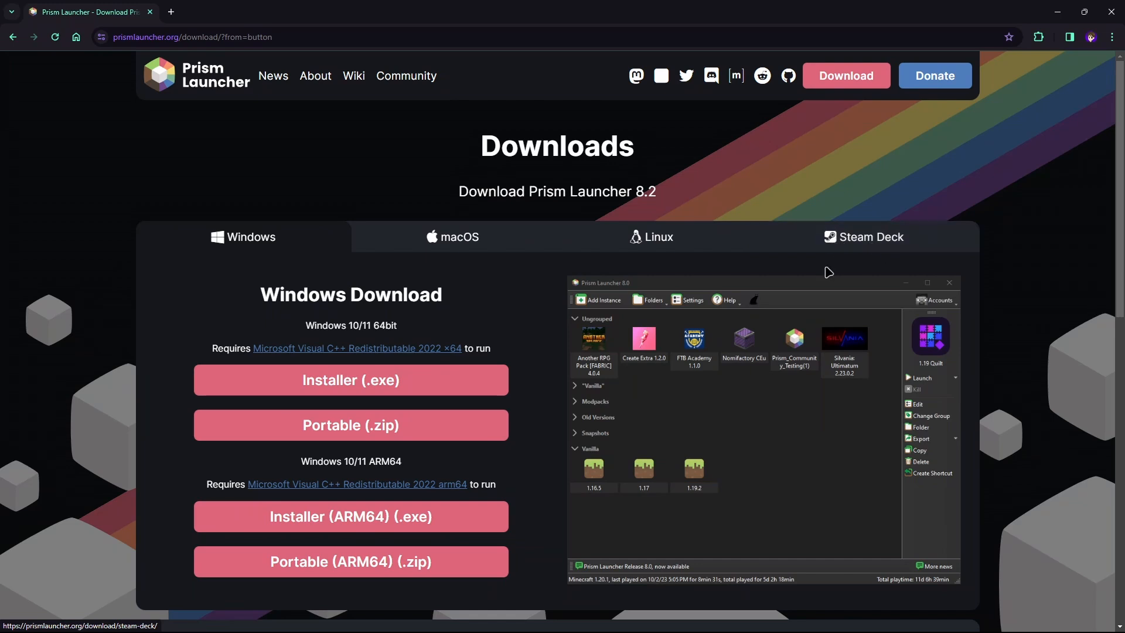
Step: Download the Microsoft Visual C++ Redistributable 2022 x64 required by the 64-bit Windows version of Prism Launcher
{"action": "scroll", "coordinate": [147, 395], "scroll_direction": "down", "scroll_amount": 1}
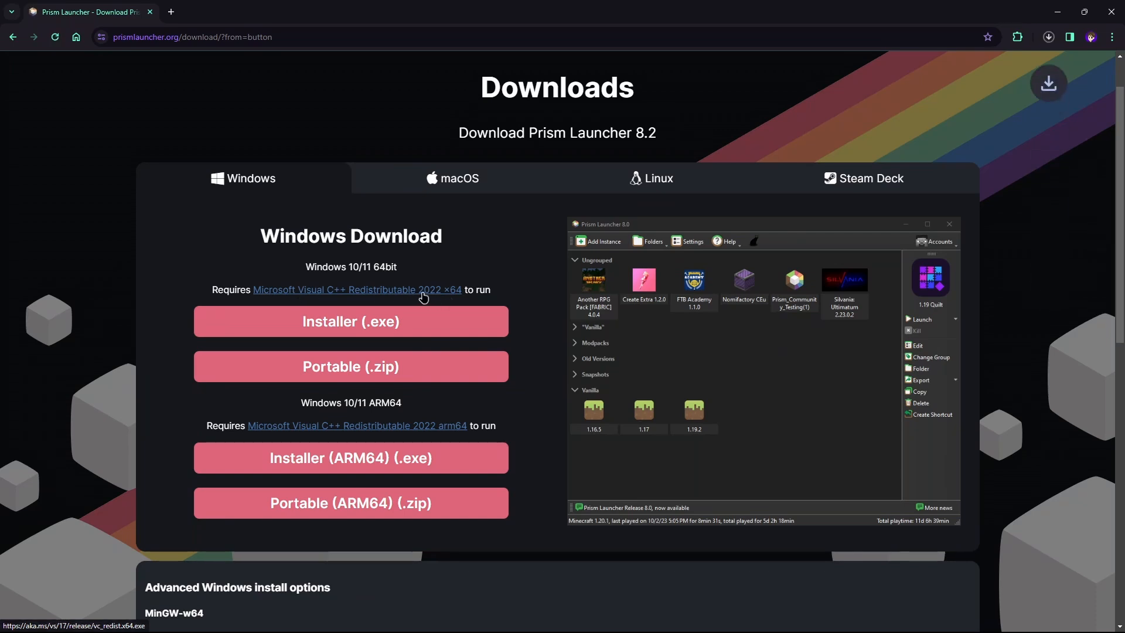
{"action": "left_click", "coordinate": [423, 295]}
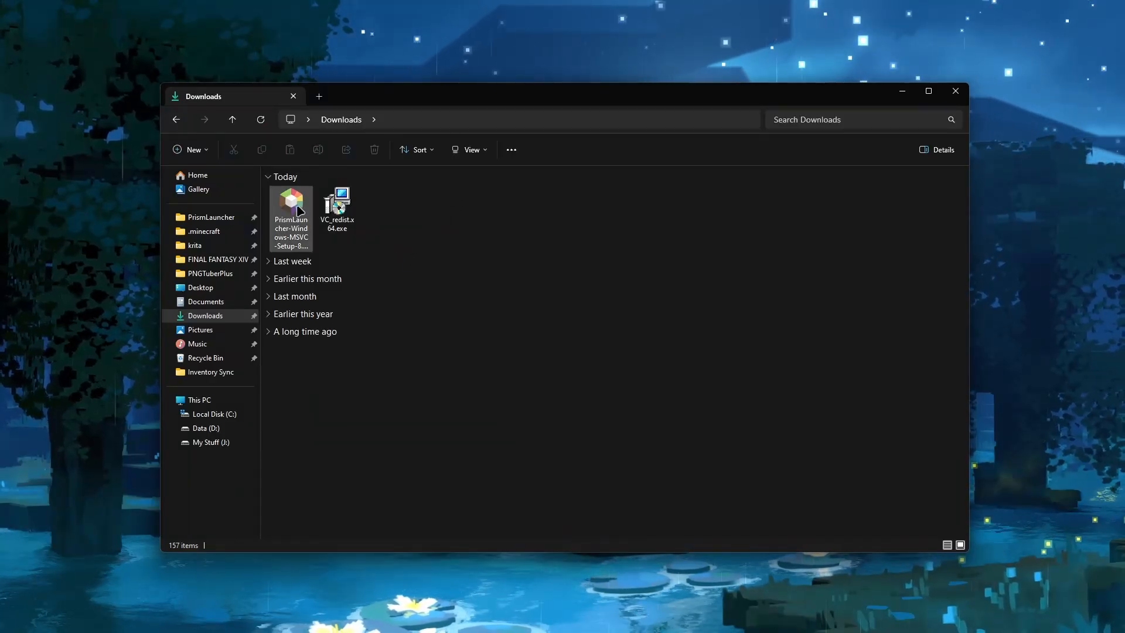
Step: Run the Prism Launcher 8.2 setup file from the Downloads folder and allow it past the Windows SmartScreen warning
{"action": "left_click", "coordinate": [299, 211]}
{"action": "double_click", "coordinate": [299, 211]}
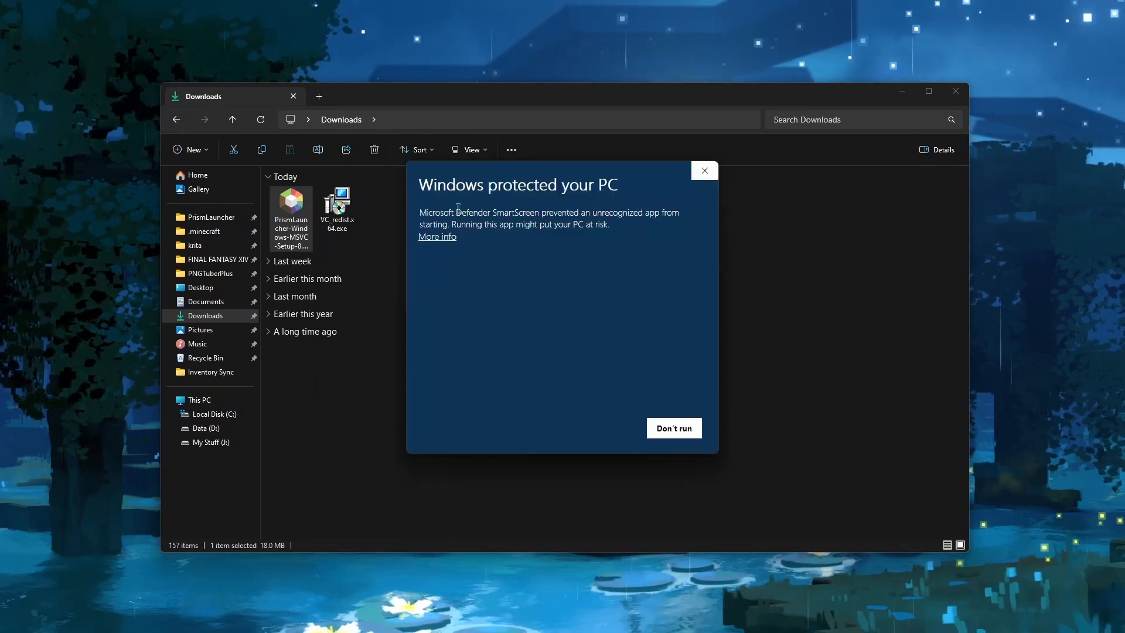
{"action": "left_click", "coordinate": [443, 237]}
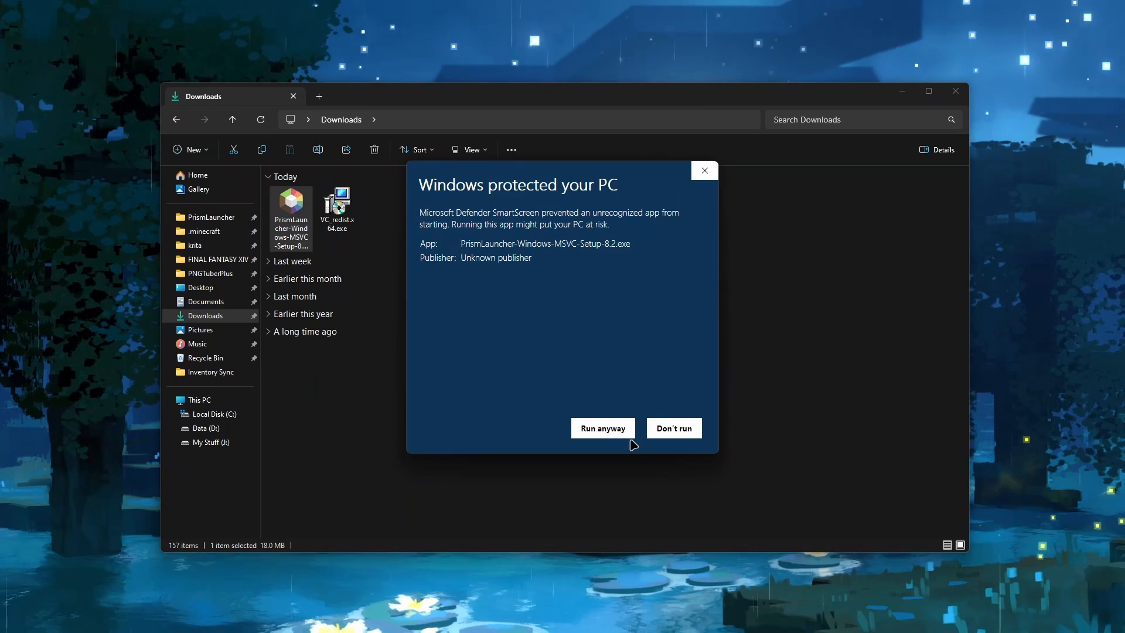
{"action": "left_click", "coordinate": [593, 431]}
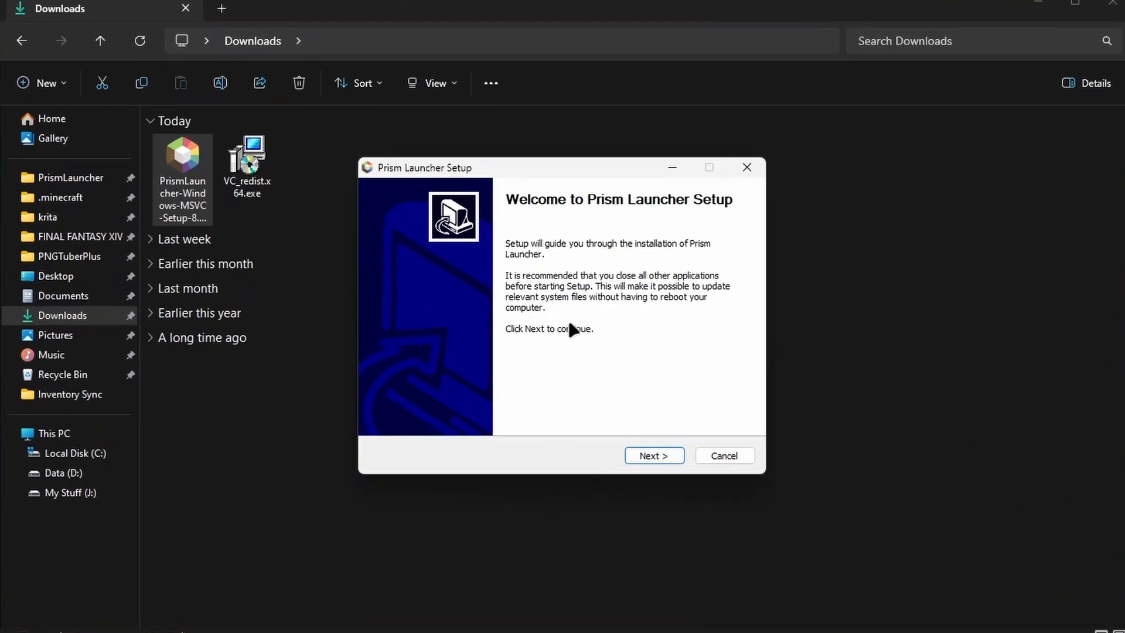
Step: Install Prism Launcher into the default folder with a desktop shortcut added, then finish setup with Run Prism Launcher enabled
{"action": "left_click", "coordinate": [654, 456]}
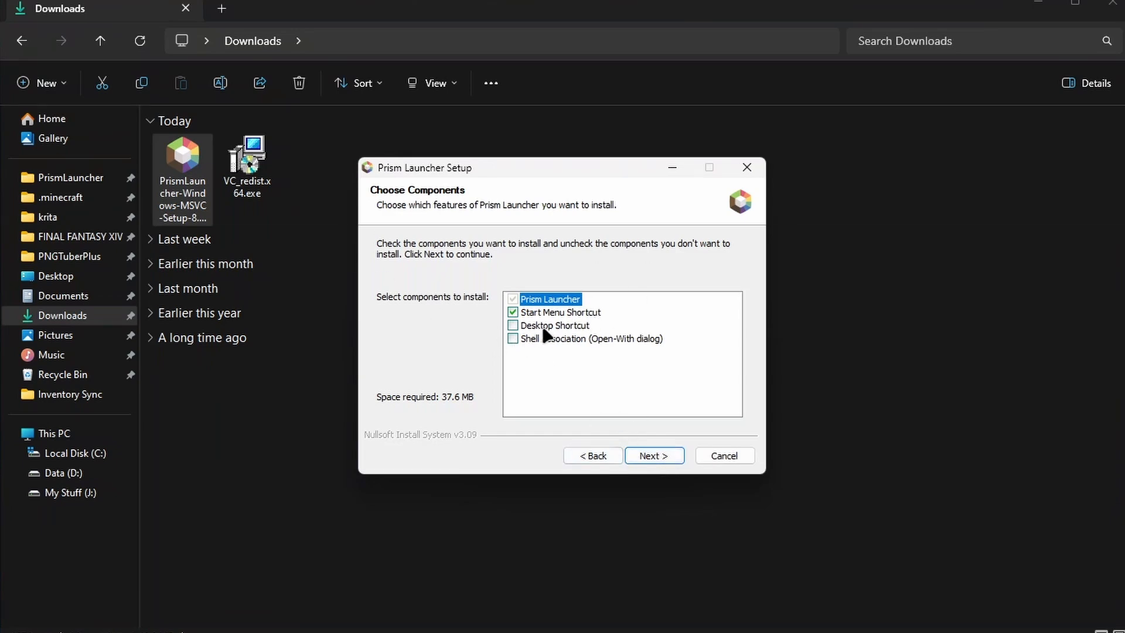
{"action": "left_click", "coordinate": [514, 327]}
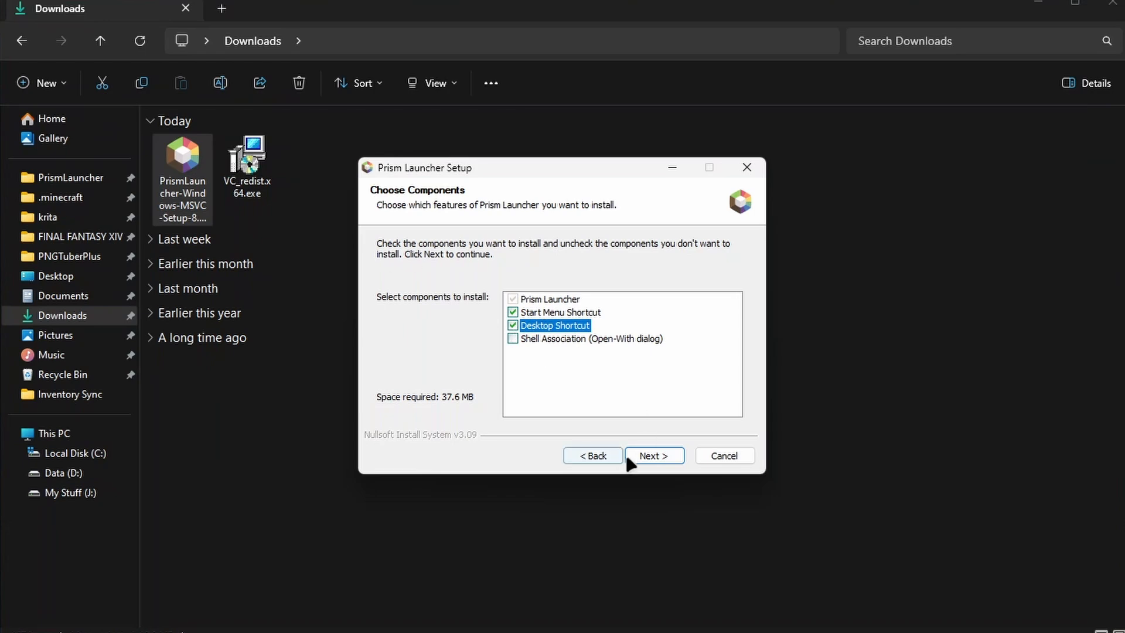
{"action": "left_click", "coordinate": [655, 458]}
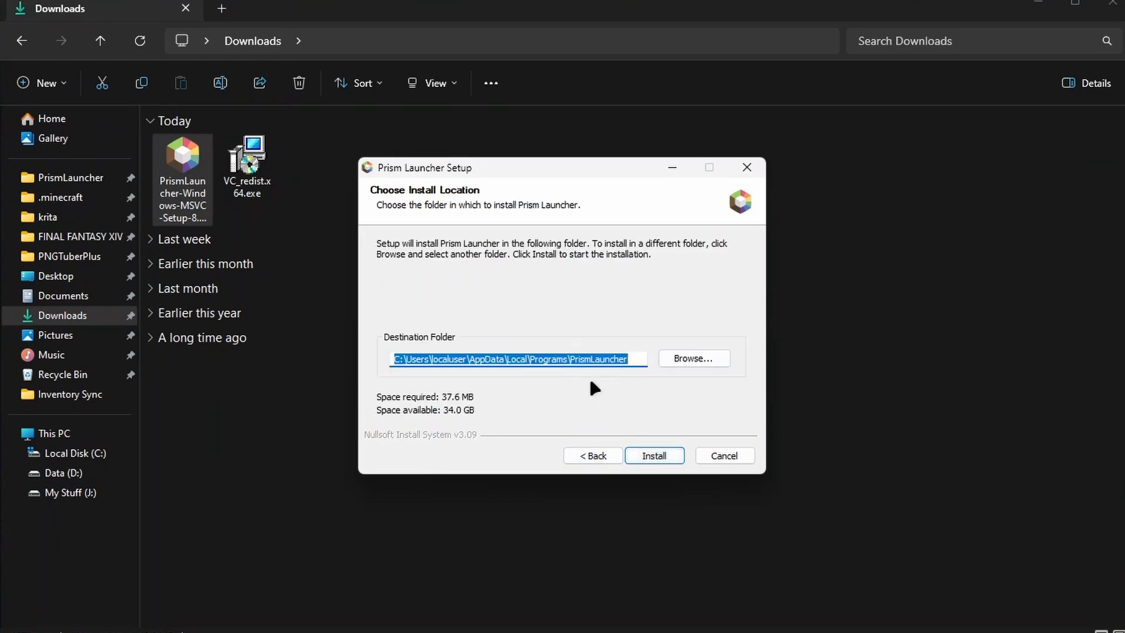
{"action": "left_click", "coordinate": [639, 359]}
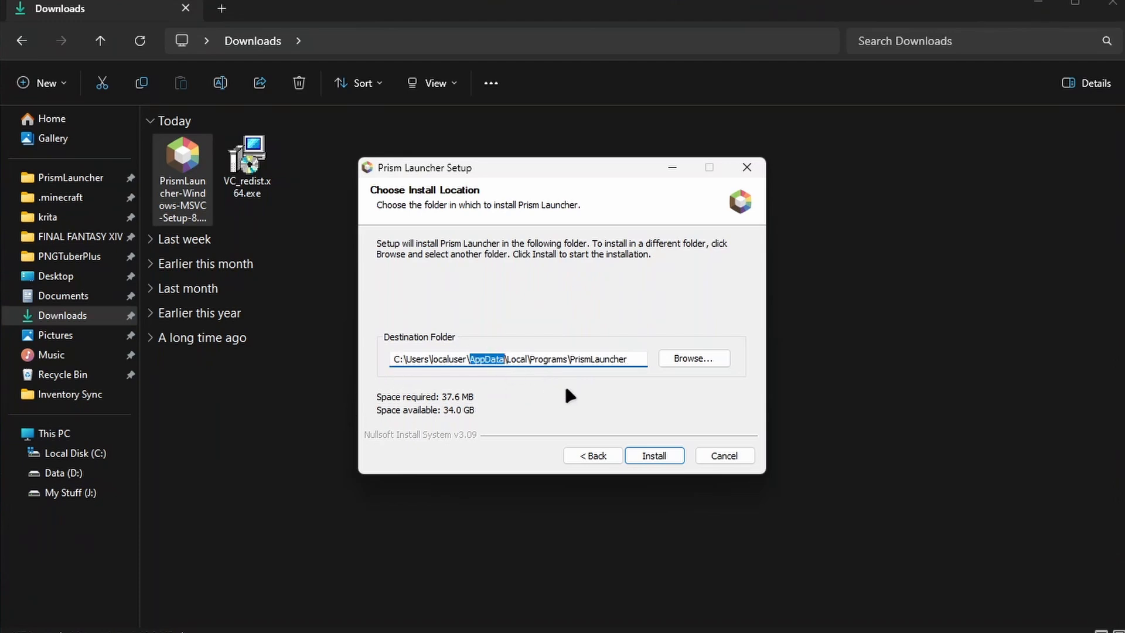
{"action": "left_click", "coordinate": [649, 457]}
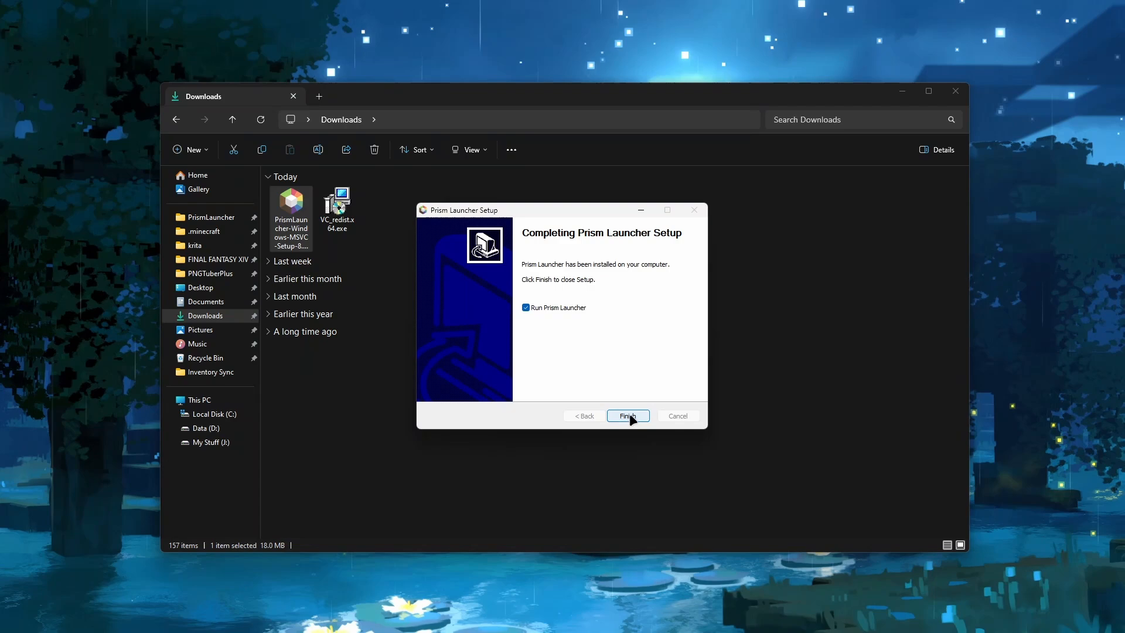
{"action": "left_click", "coordinate": [653, 455]}
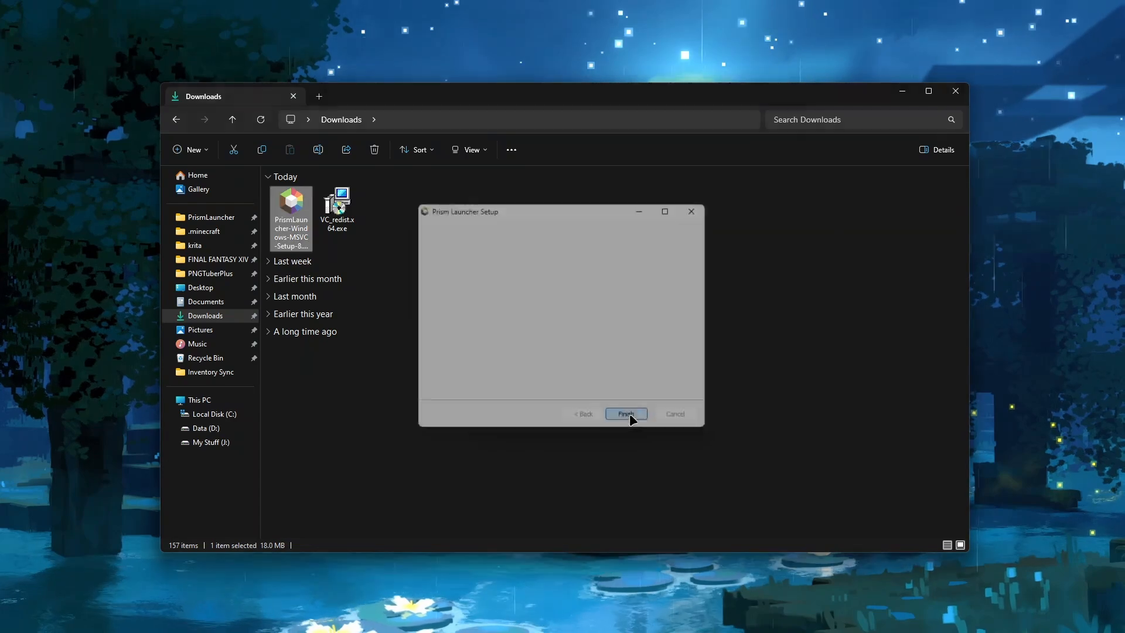
Step: Minimize the Downloads window and accept American English with Use system locales enabled in Prism Launcher Quick Setup
{"action": "left_click", "coordinate": [903, 94]}
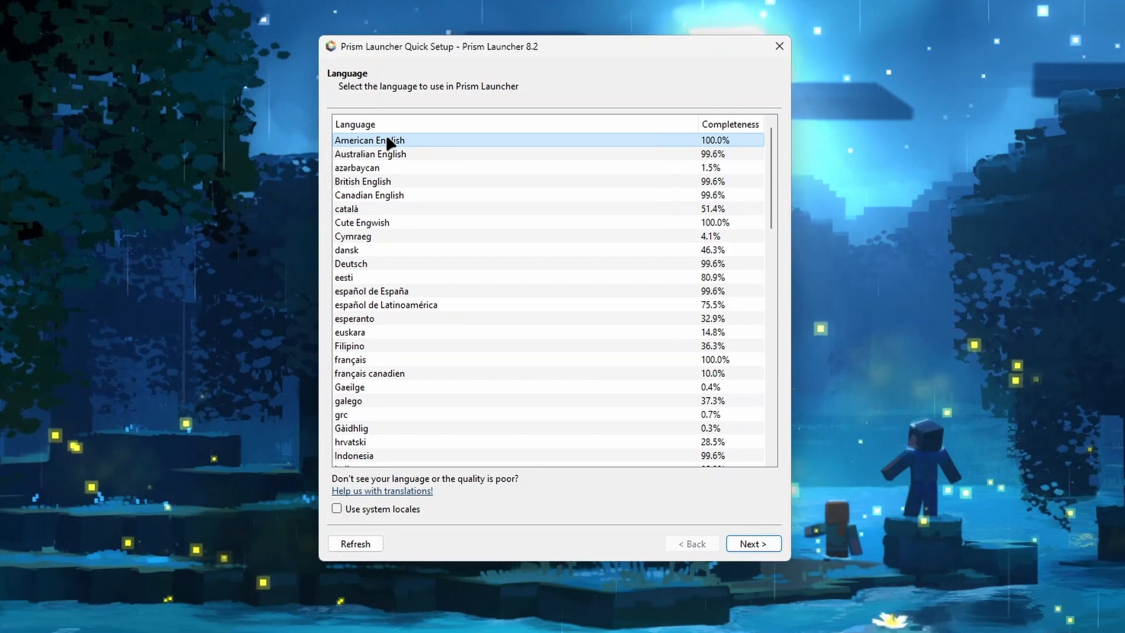
{"action": "left_click", "coordinate": [344, 509]}
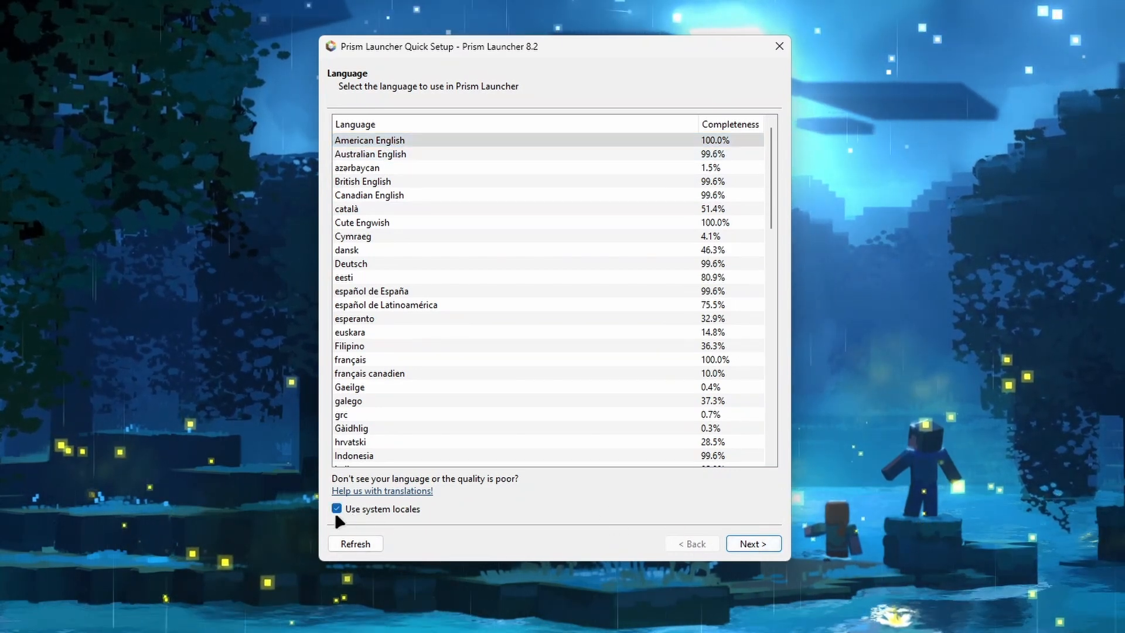
{"action": "left_click", "coordinate": [748, 542]}
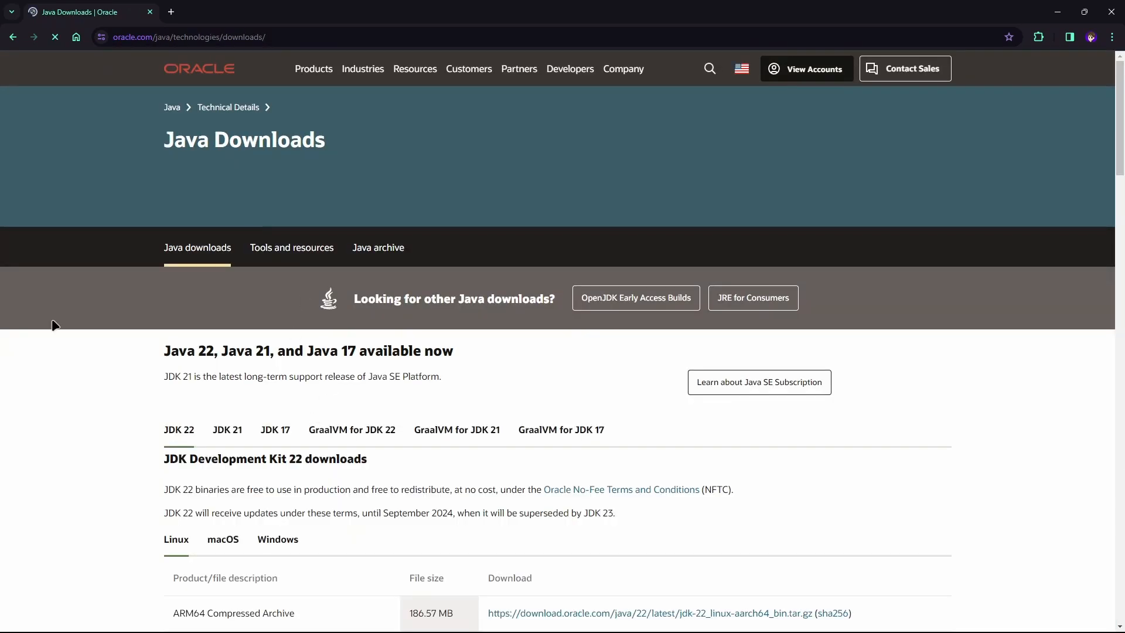
Step: Show the JDK 17 downloads on Oracle's Java Downloads page in the browser
{"action": "scroll", "coordinate": [96, 314], "scroll_direction": "down", "scroll_amount": 2}
{"action": "scroll", "coordinate": [92, 313], "scroll_direction": "up", "scroll_amount": 2}
{"action": "scroll", "coordinate": [91, 313], "scroll_direction": "down", "scroll_amount": 3}
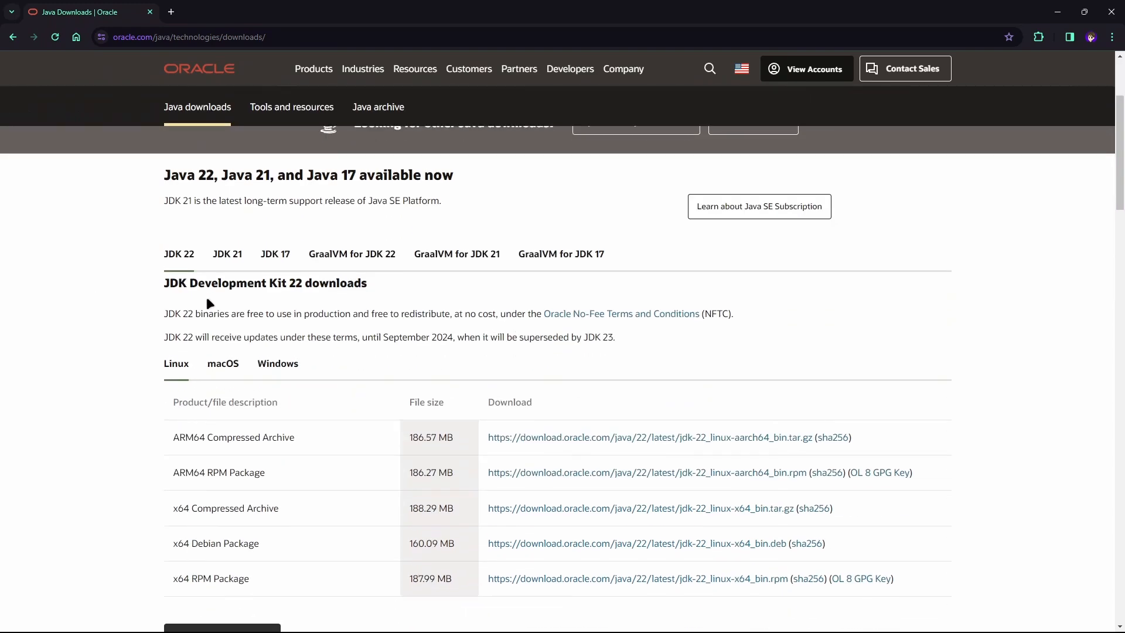
{"action": "left_click", "coordinate": [278, 259]}
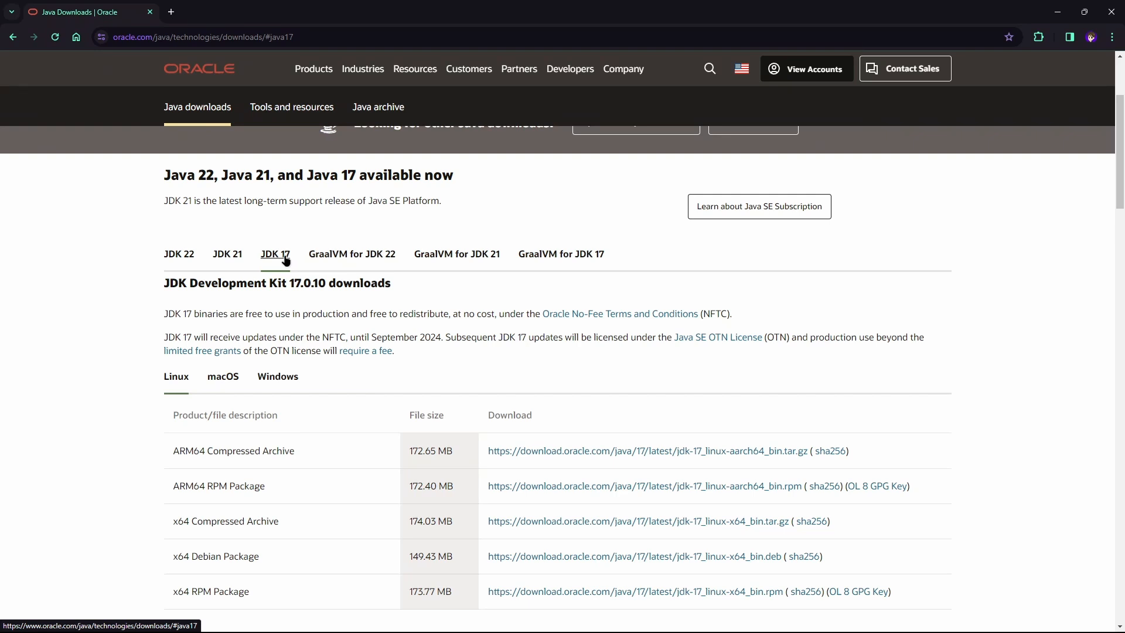
Step: Download the Windows x64 Installer of JDK 17, jdk-17_windows-x64_bin.exe, and check the browser's downloads
{"action": "scroll", "coordinate": [285, 260], "scroll_direction": "down", "scroll_amount": 1}
{"action": "scroll", "coordinate": [285, 275], "scroll_direction": "up", "scroll_amount": 1}
{"action": "scroll", "coordinate": [301, 346], "scroll_direction": "down", "scroll_amount": 2}
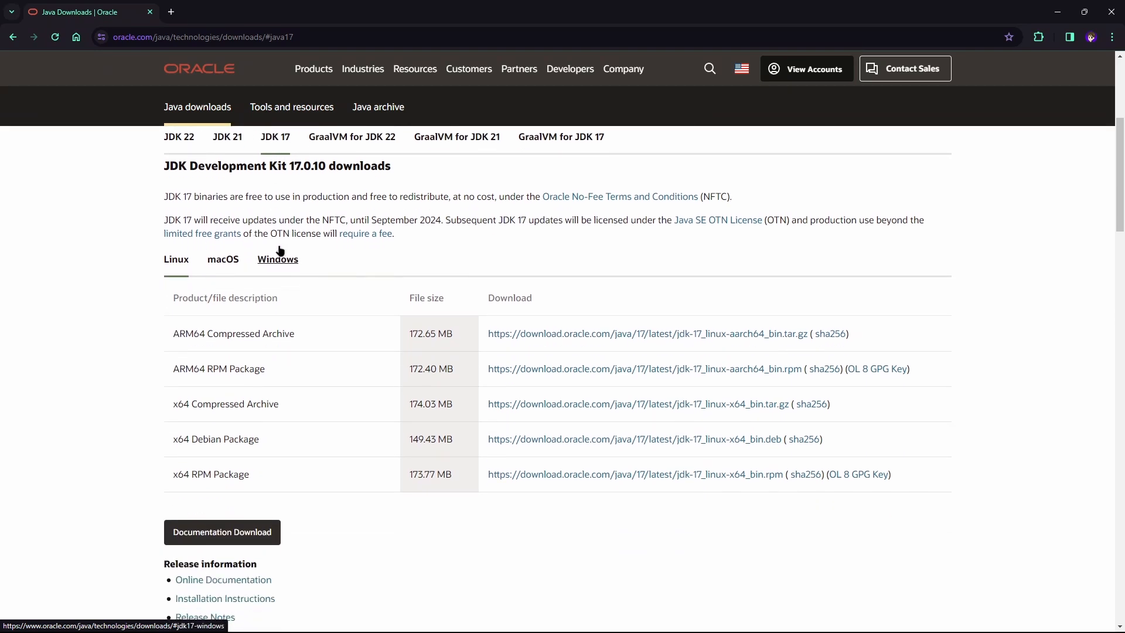
{"action": "left_click", "coordinate": [273, 261]}
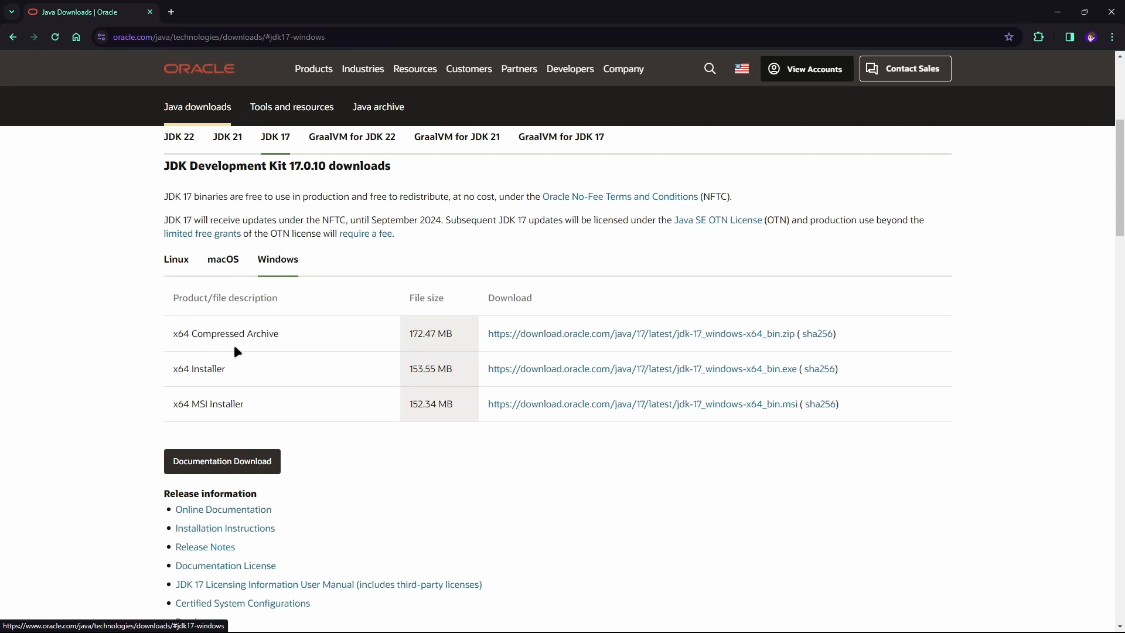
{"action": "scroll", "coordinate": [240, 396], "scroll_direction": "down", "scroll_amount": 1}
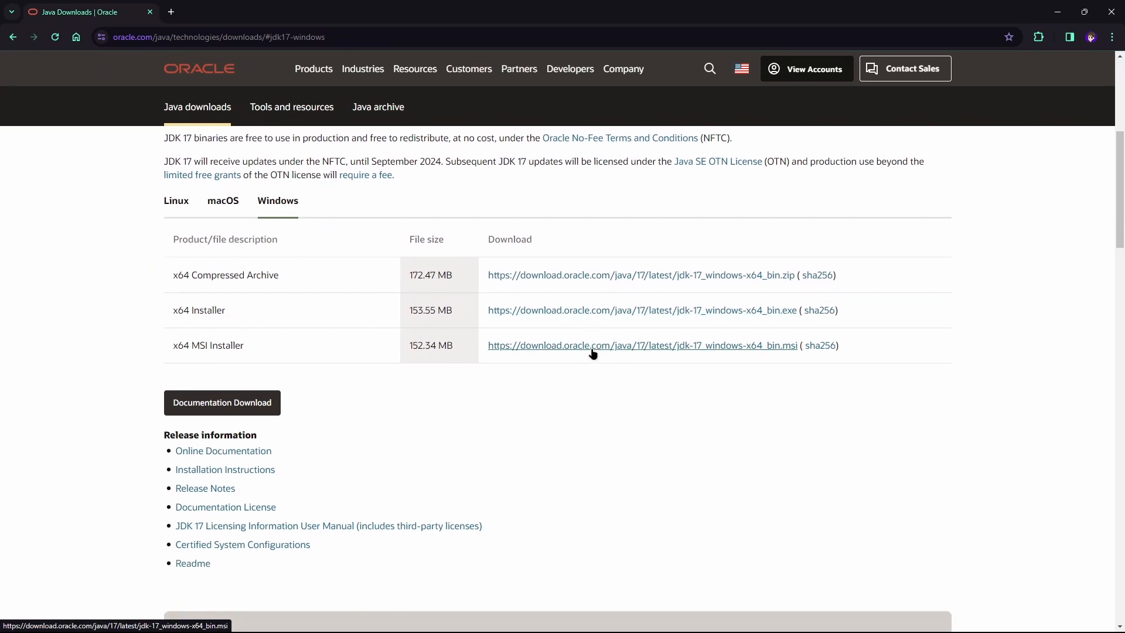
{"action": "left_click", "coordinate": [592, 312]}
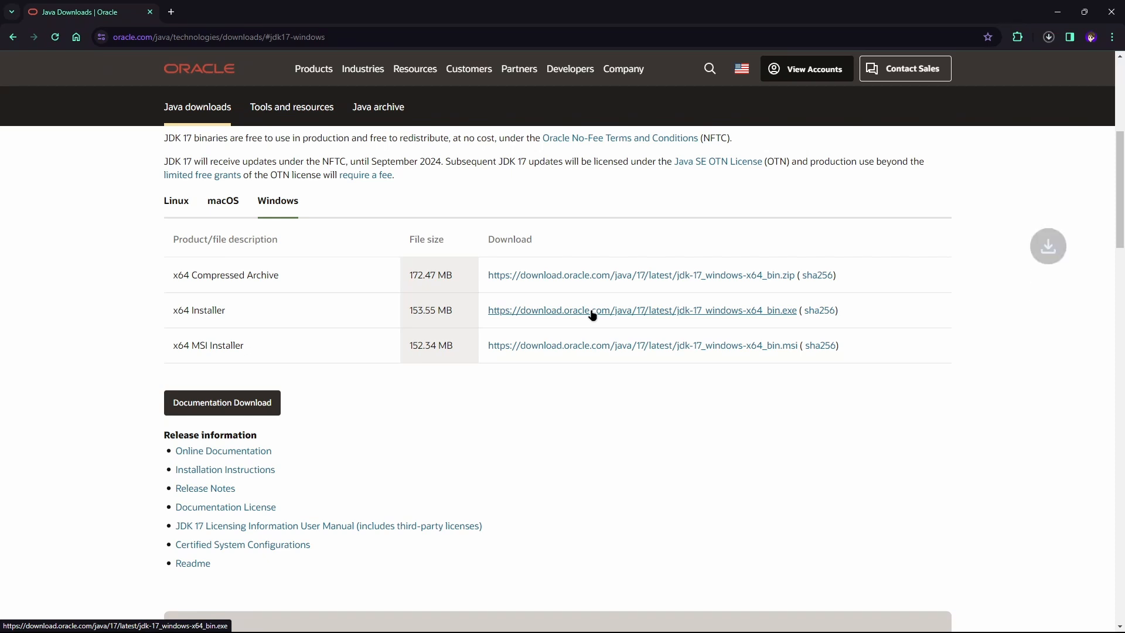
{"action": "left_click", "coordinate": [1049, 37]}
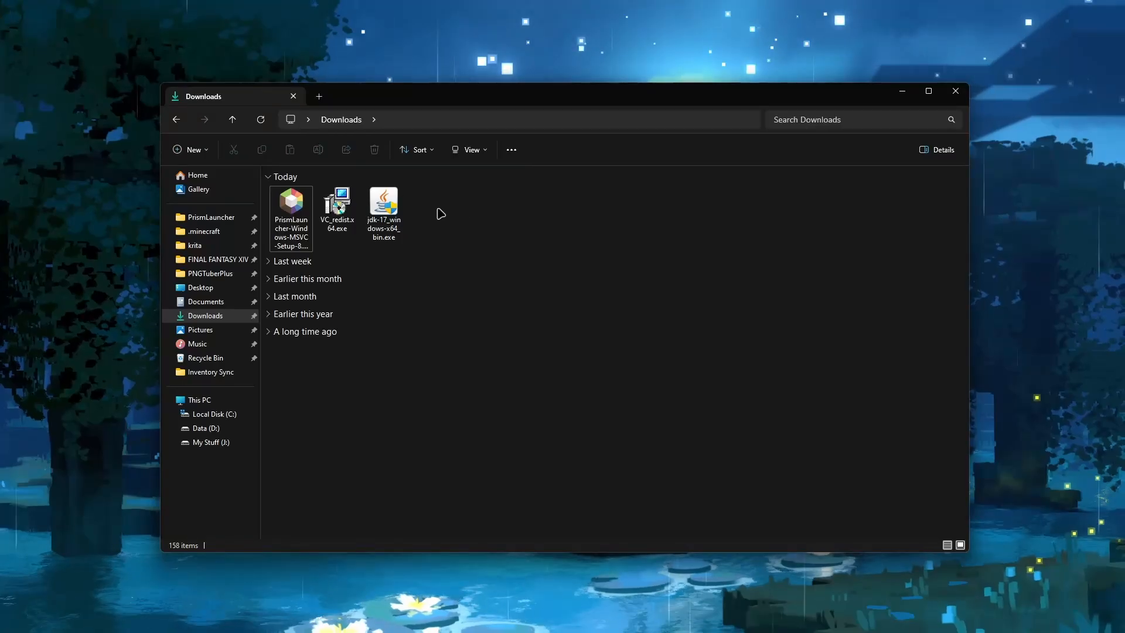
Step: Install Java SE Development Kit 17.0.10 from jdk-17_windows-x64_bin.exe with the default options and minimize the Downloads window
{"action": "double_click", "coordinate": [385, 215]}
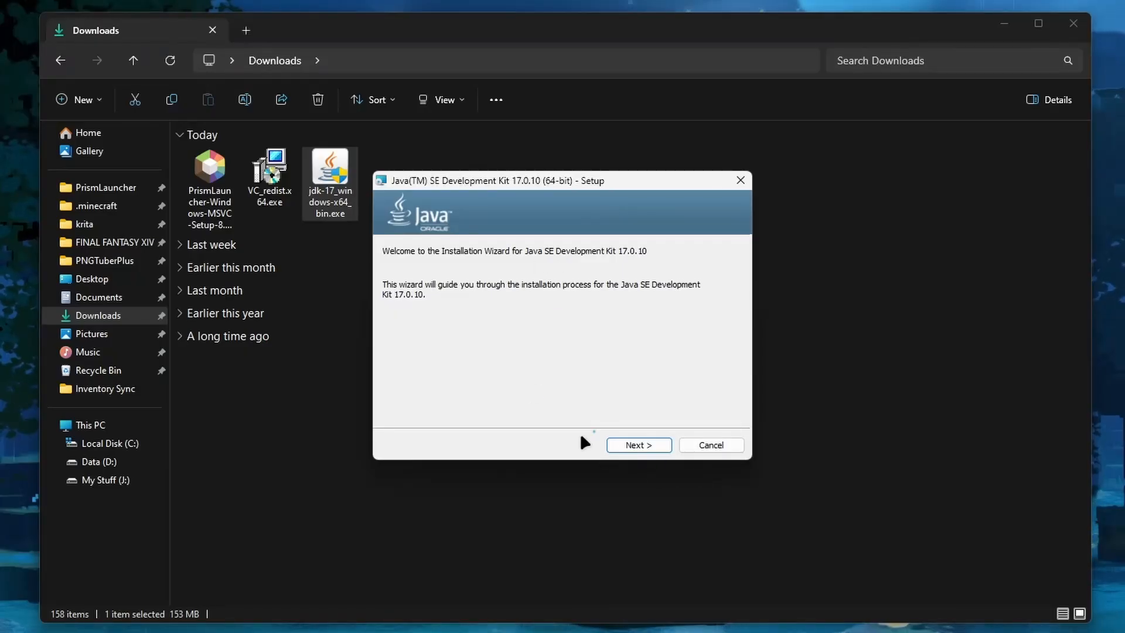
{"action": "left_click", "coordinate": [639, 445]}
{"action": "left_click", "coordinate": [640, 445]}
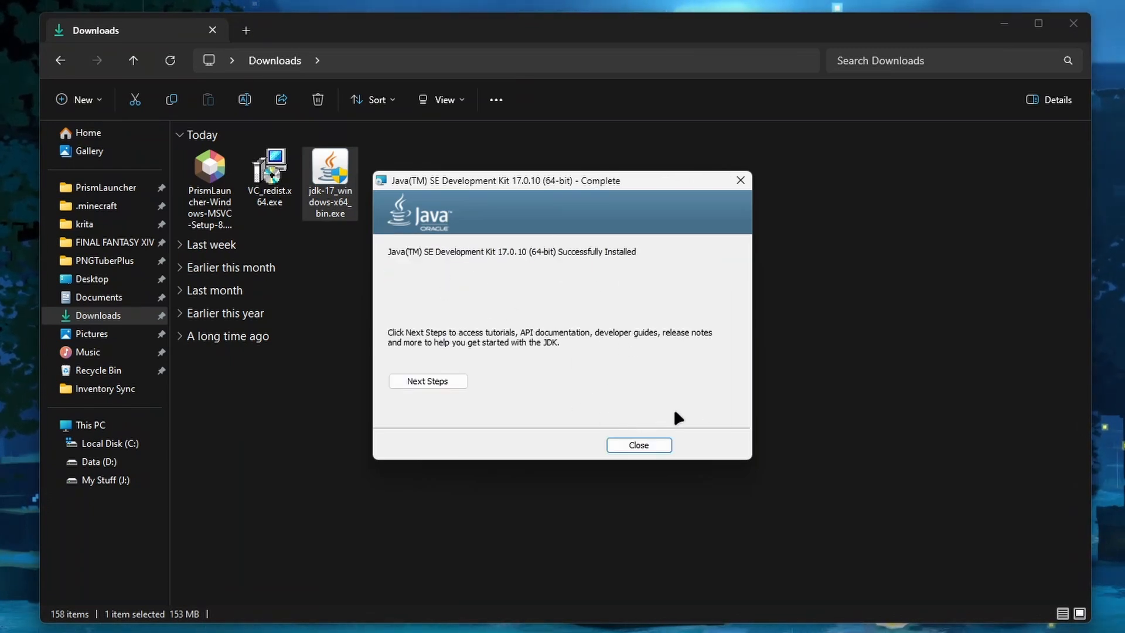
{"action": "left_click", "coordinate": [638, 446]}
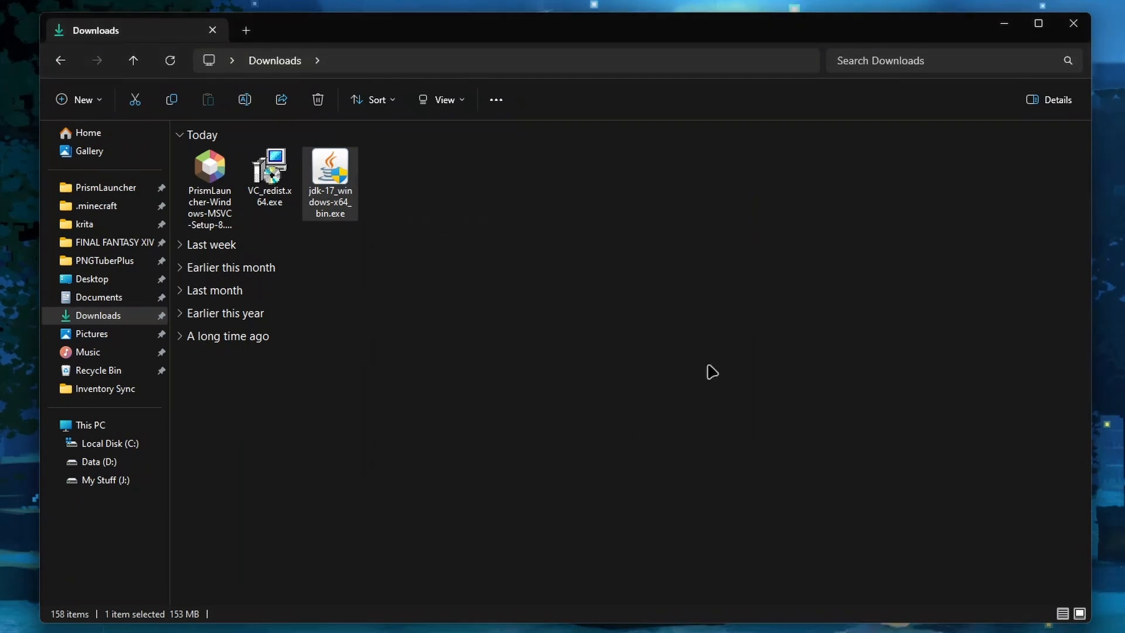
{"action": "left_click", "coordinate": [1004, 23]}
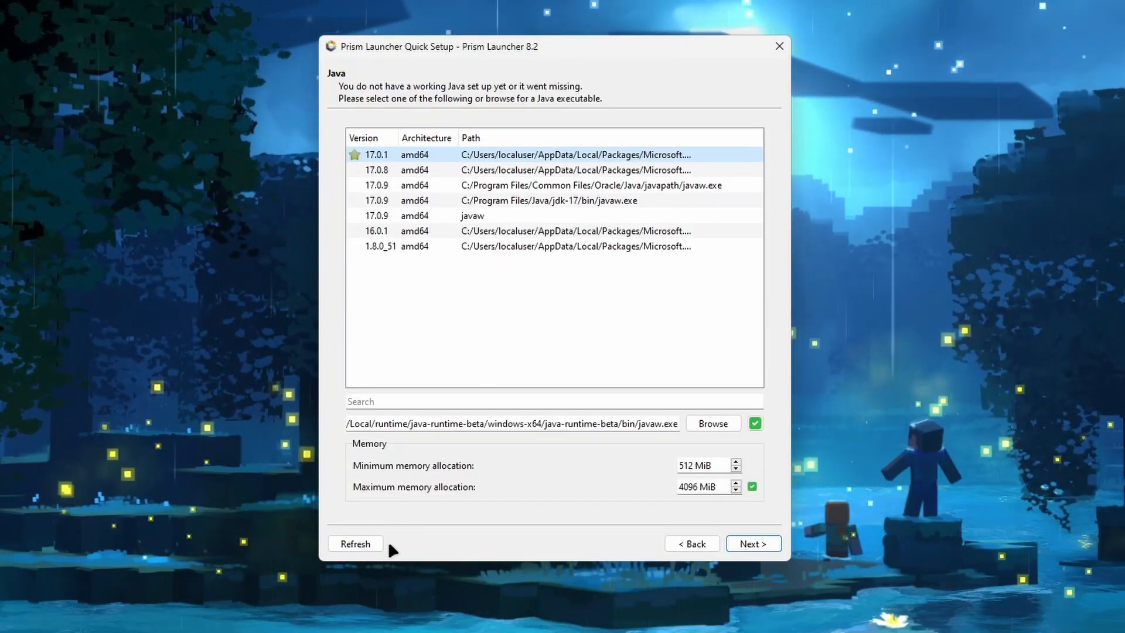
Step: Refresh the detected Java versions in Quick Setup, choose the starred 17.0.1 runtime and continue to the theme page
{"action": "left_click", "coordinate": [353, 544]}
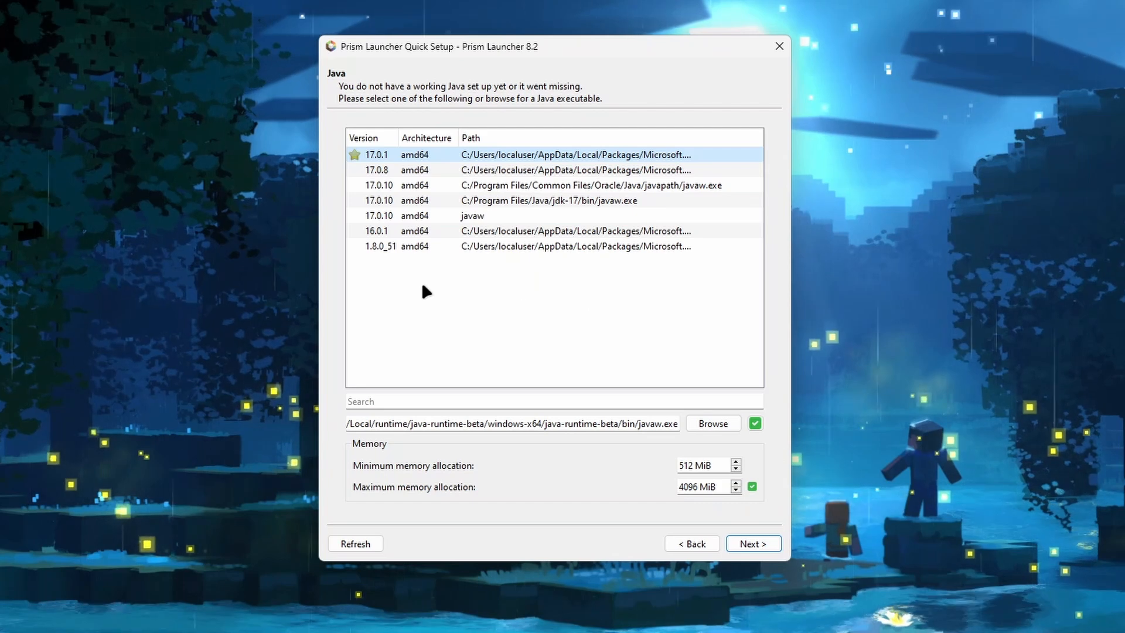
{"action": "left_click", "coordinate": [574, 216]}
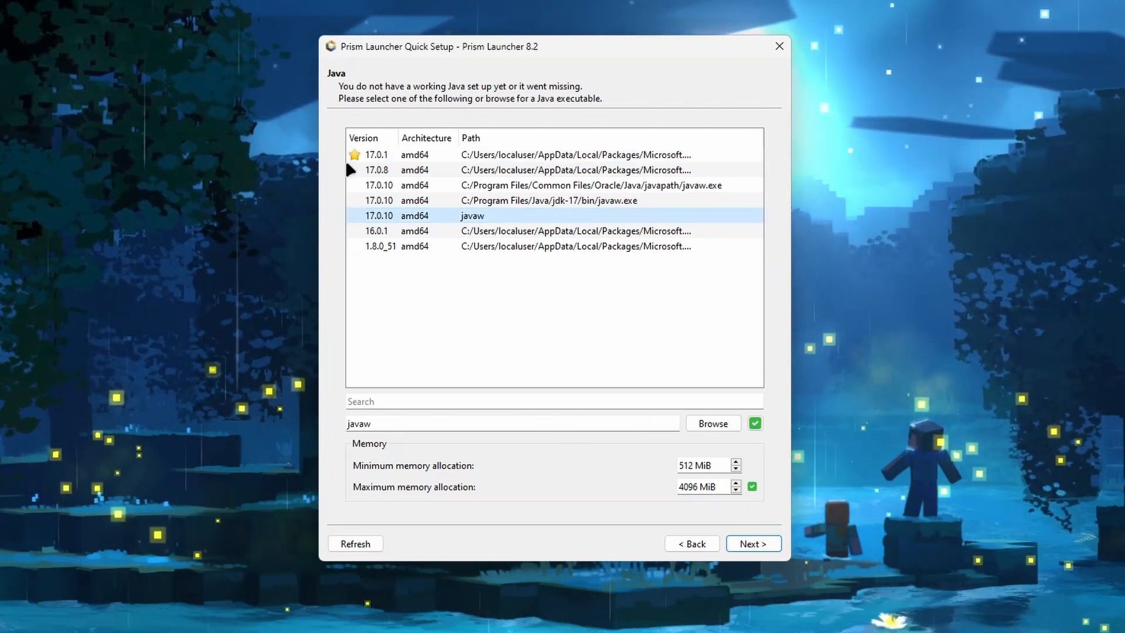
{"action": "left_click", "coordinate": [375, 156]}
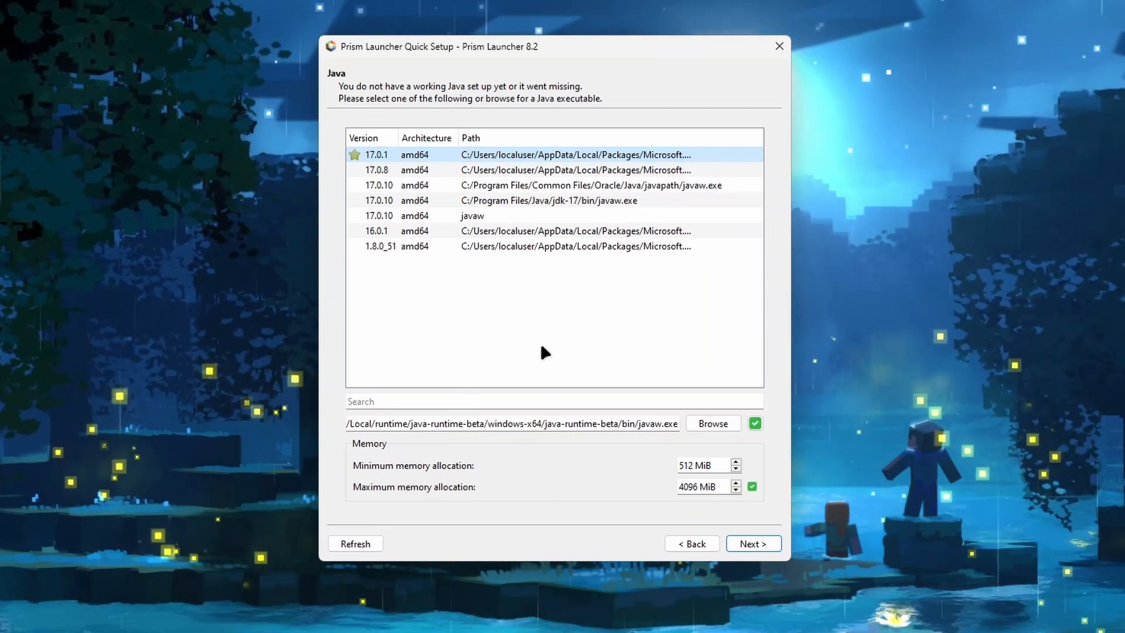
{"action": "left_click", "coordinate": [755, 544]}
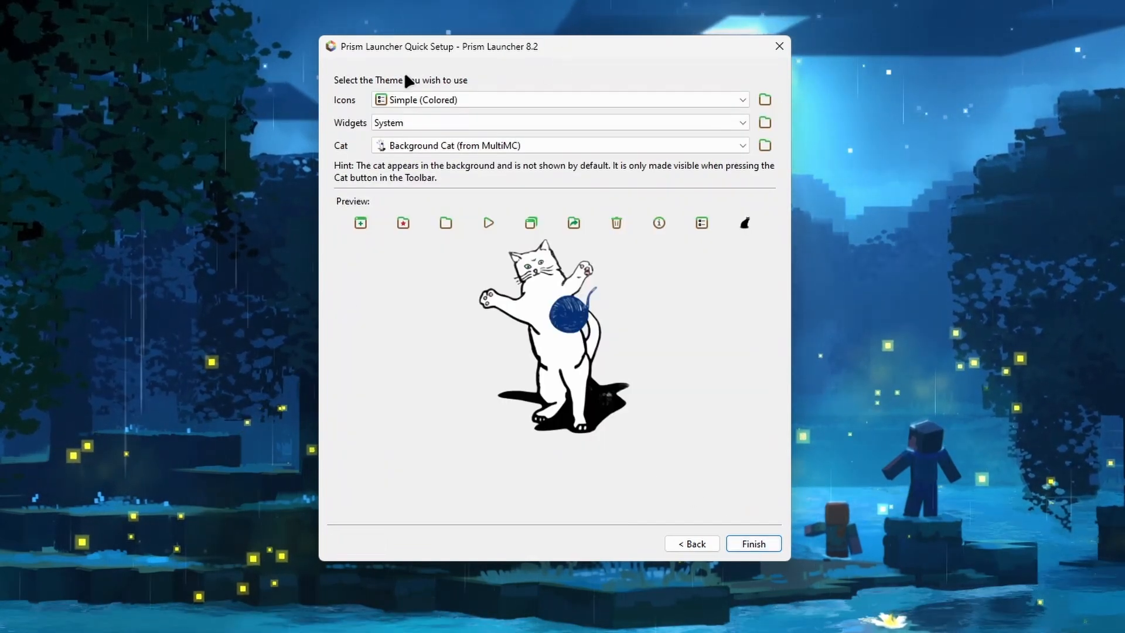
Step: Try the Simple (Blue) icon theme and return the icons to Simple (Colored)
{"action": "left_click", "coordinate": [413, 101]}
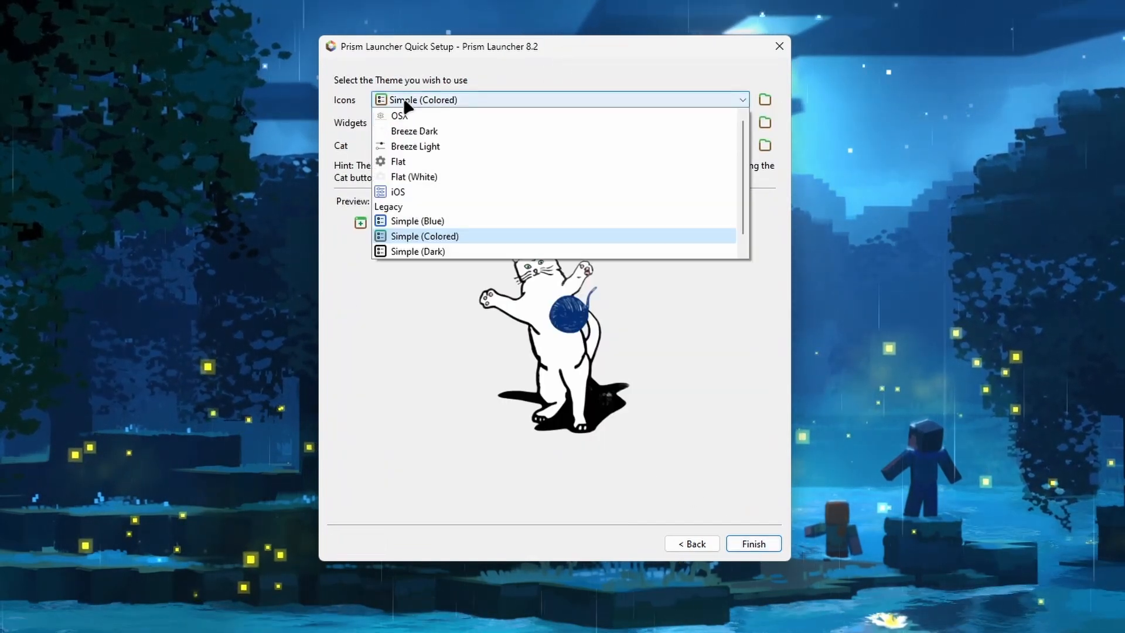
{"action": "left_click", "coordinate": [402, 220]}
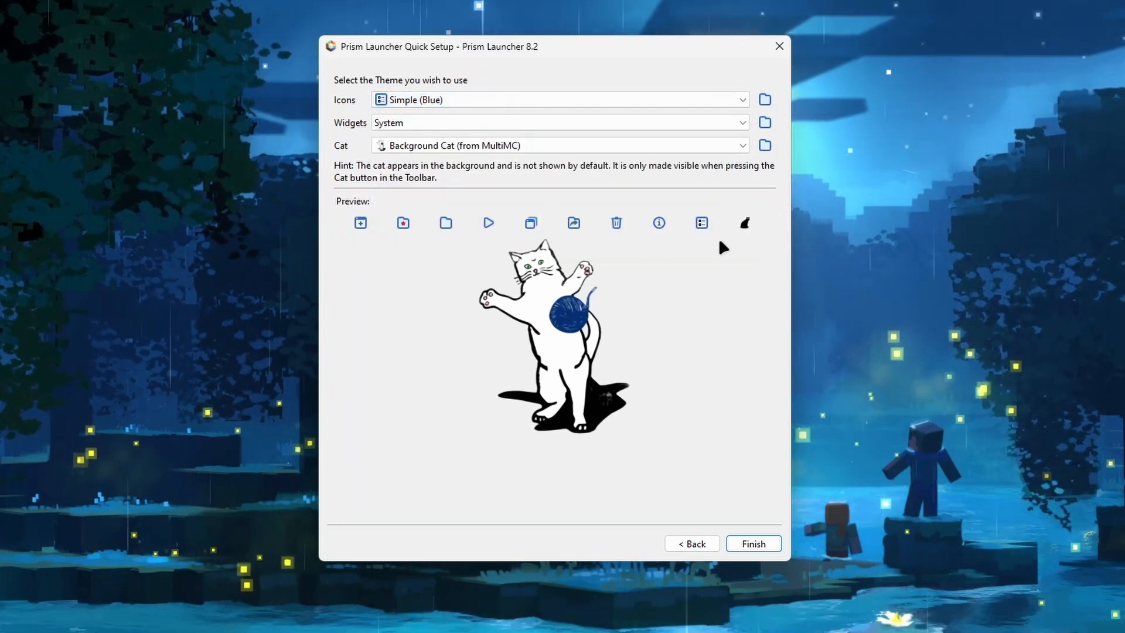
{"action": "left_click", "coordinate": [456, 99]}
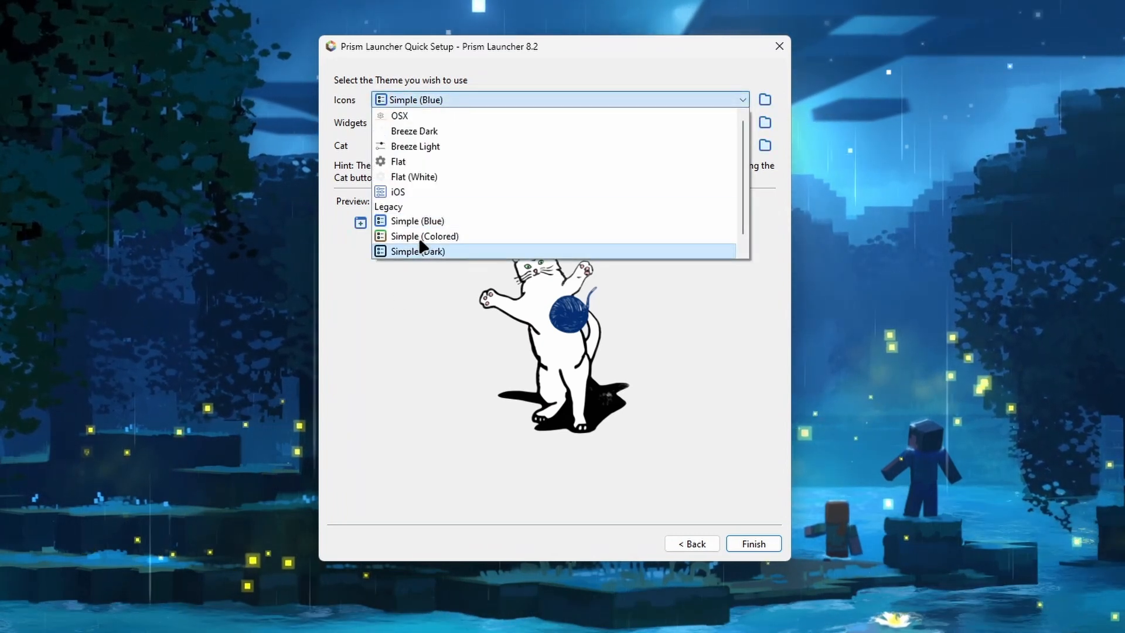
{"action": "left_click", "coordinate": [418, 236]}
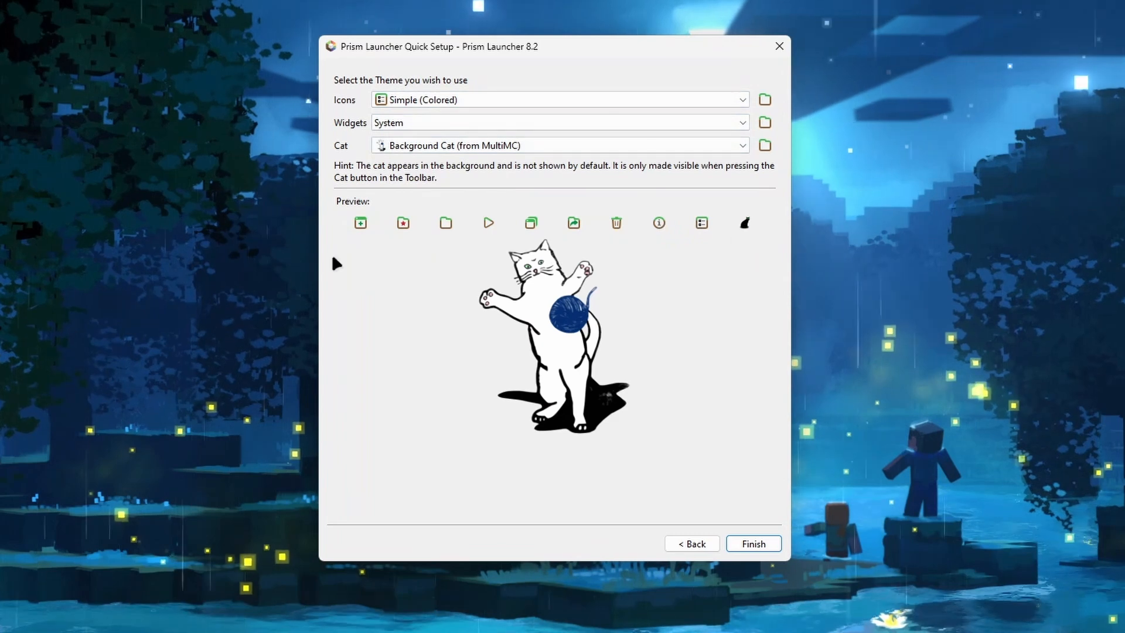
Step: Set the widgets theme to Dark and the cat to Rory ID 11 (drawn by Ashtaka), and finish Quick Setup
{"action": "left_click", "coordinate": [411, 122]}
{"action": "left_click", "coordinate": [392, 151]}
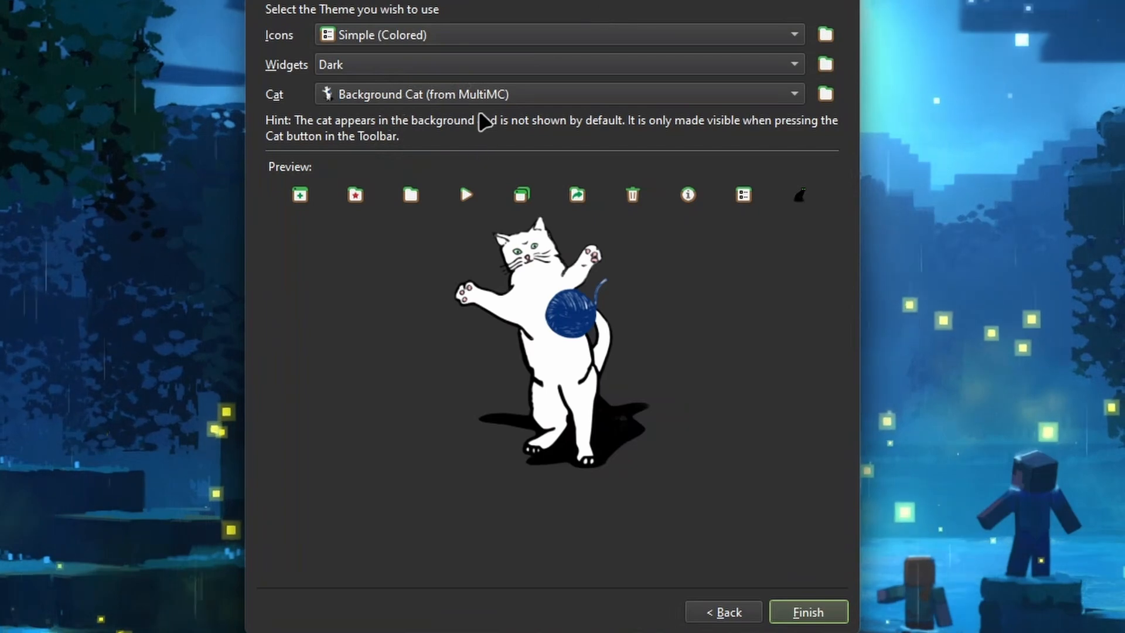
{"action": "left_click", "coordinate": [463, 94]}
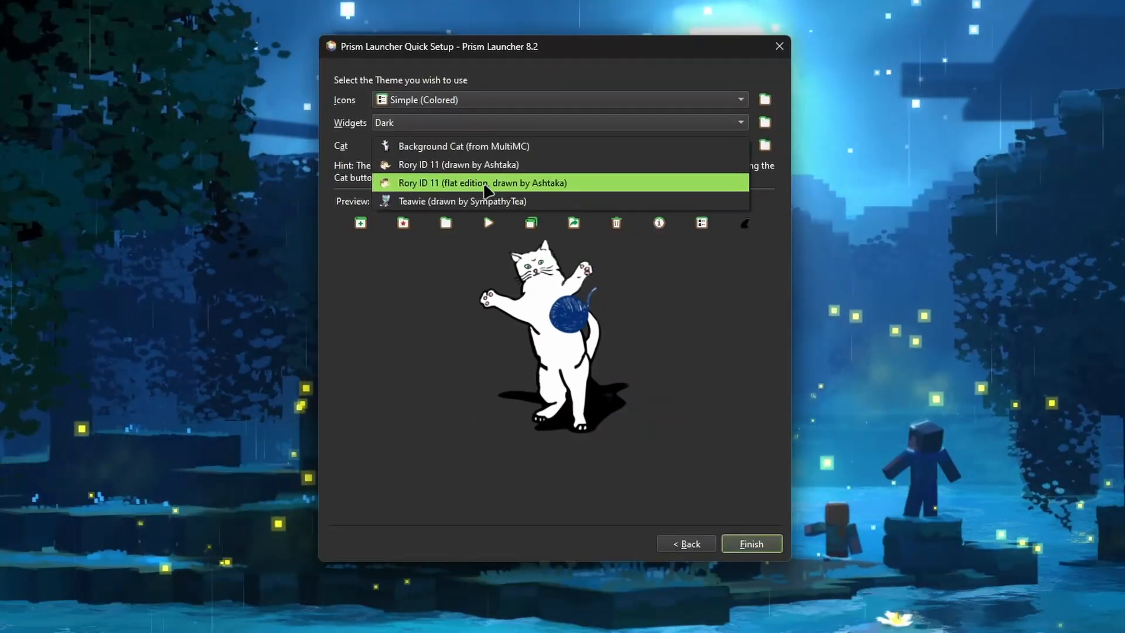
{"action": "left_click", "coordinate": [485, 182]}
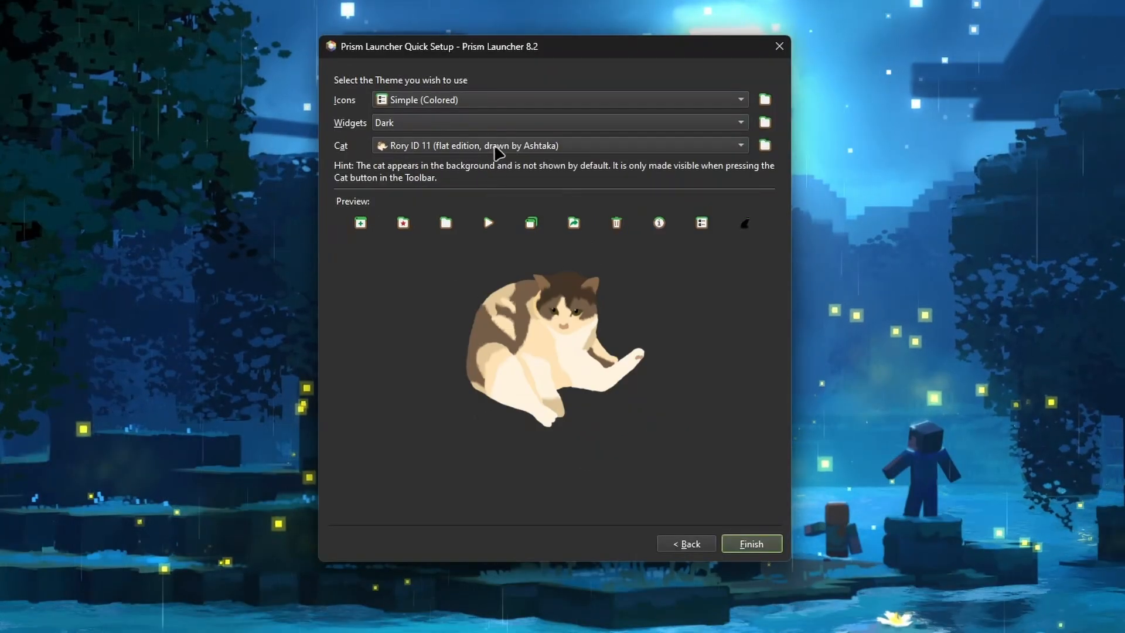
{"action": "left_click", "coordinate": [486, 147]}
{"action": "left_click", "coordinate": [477, 165]}
{"action": "left_click", "coordinate": [485, 147]}
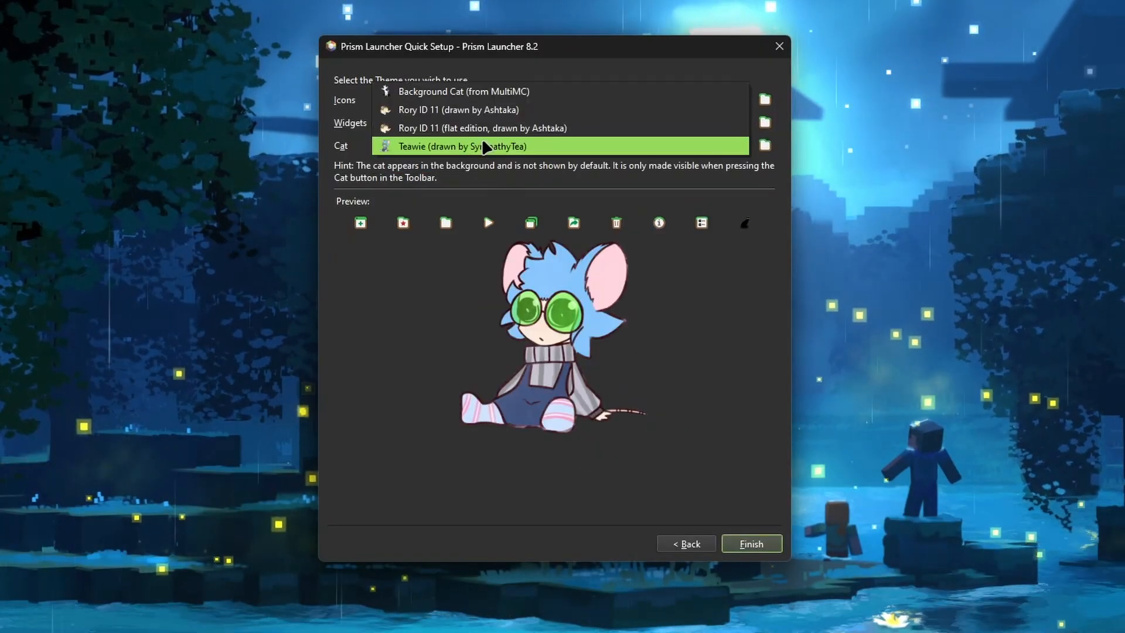
{"action": "left_click", "coordinate": [448, 109]}
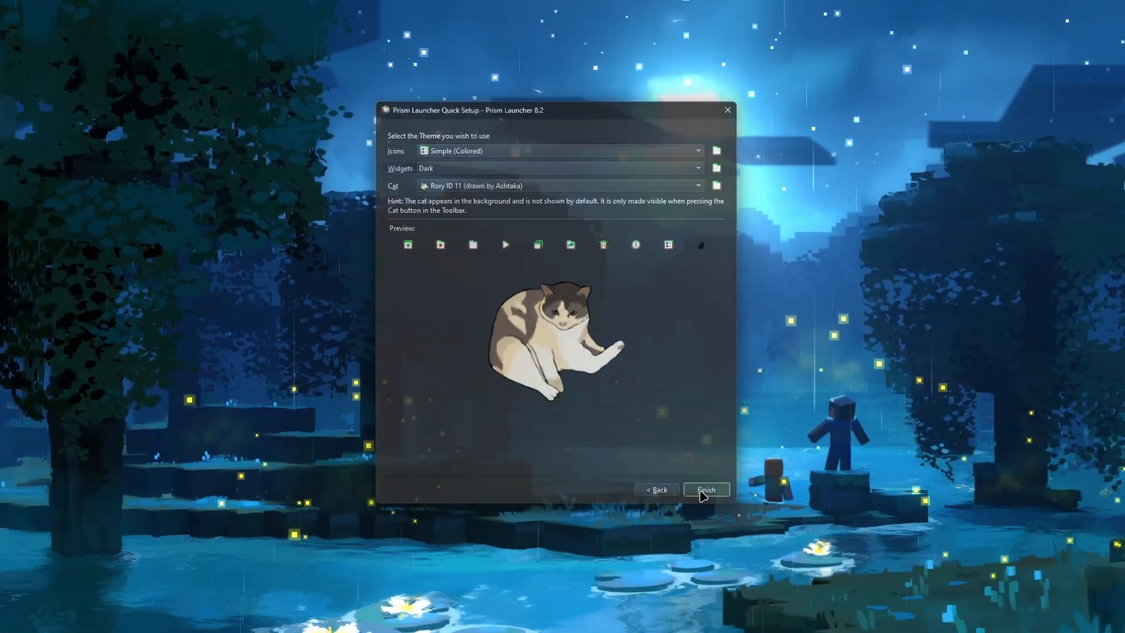
{"action": "left_click", "coordinate": [707, 492]}
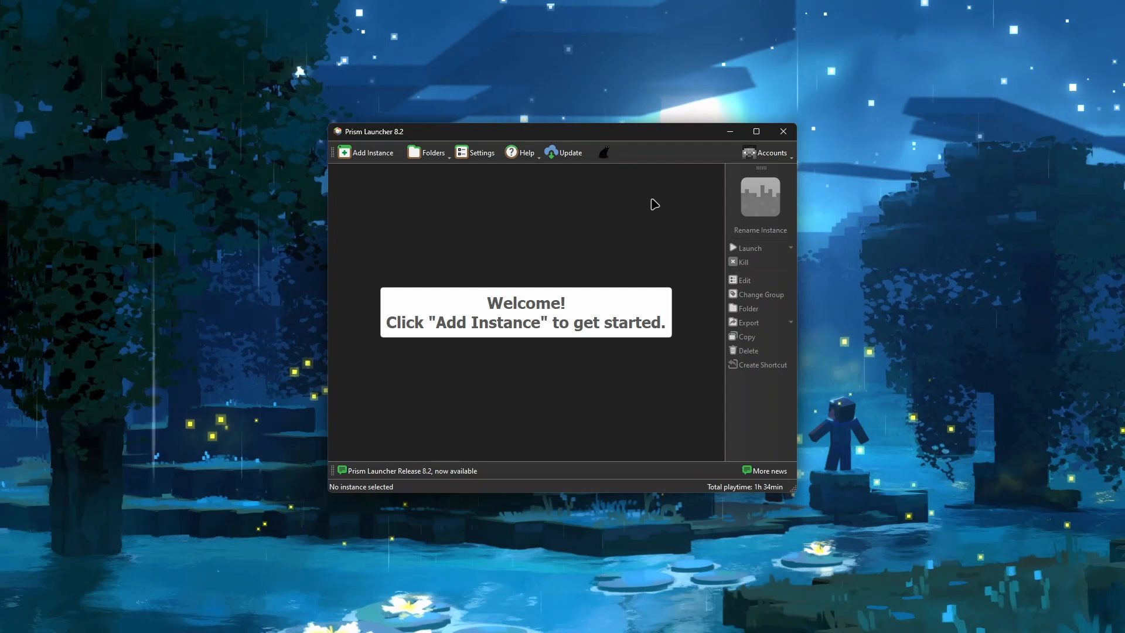
Step: Maximize Prism Launcher and link a Microsoft account through the account settings by submitting the device sign-in code
{"action": "left_click", "coordinate": [757, 132]}
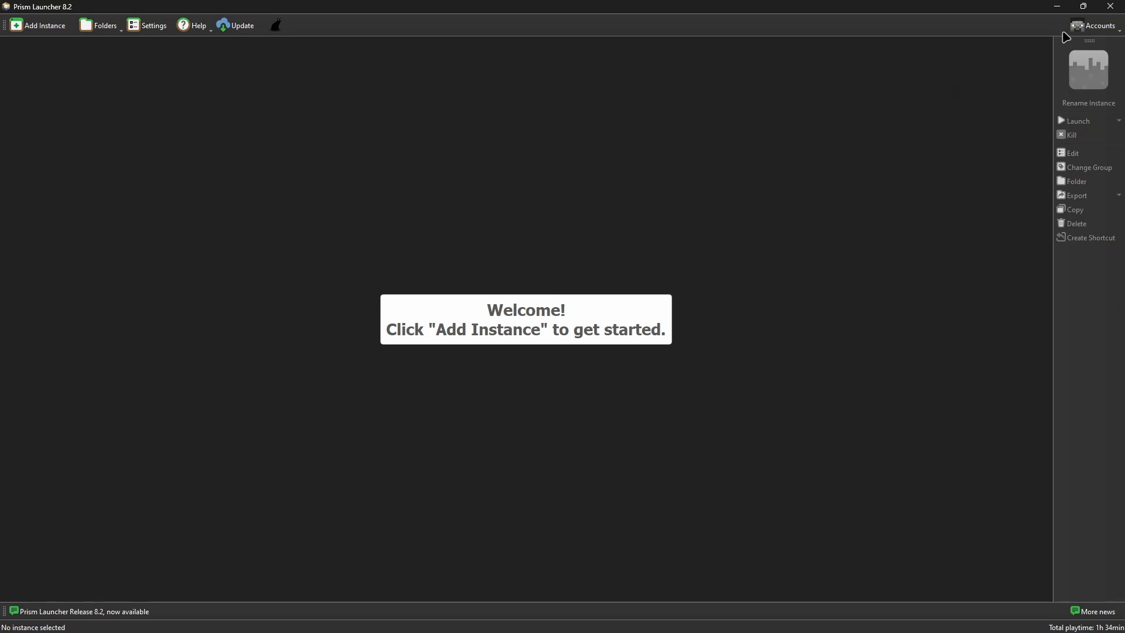
{"action": "left_click", "coordinate": [1104, 31]}
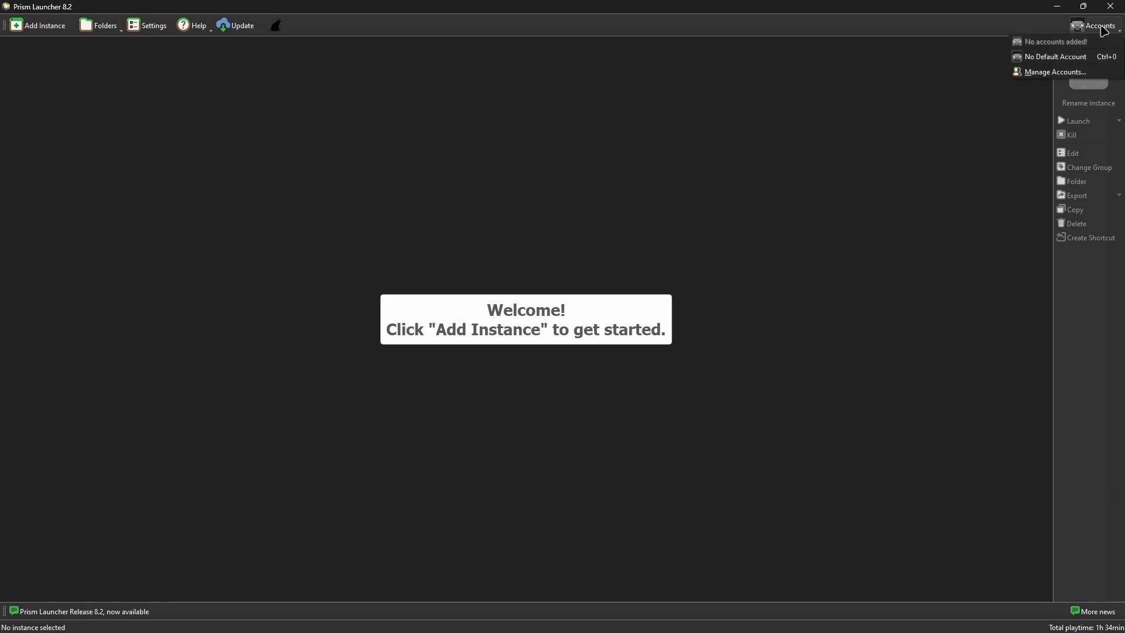
{"action": "left_click", "coordinate": [1041, 72]}
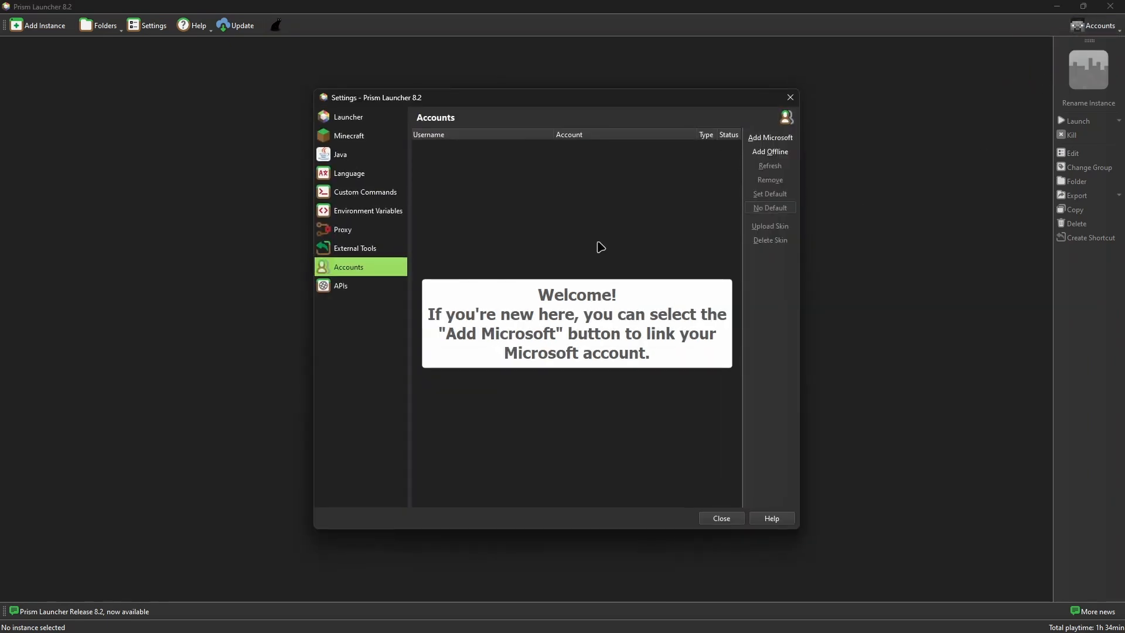
{"action": "left_click", "coordinate": [782, 139]}
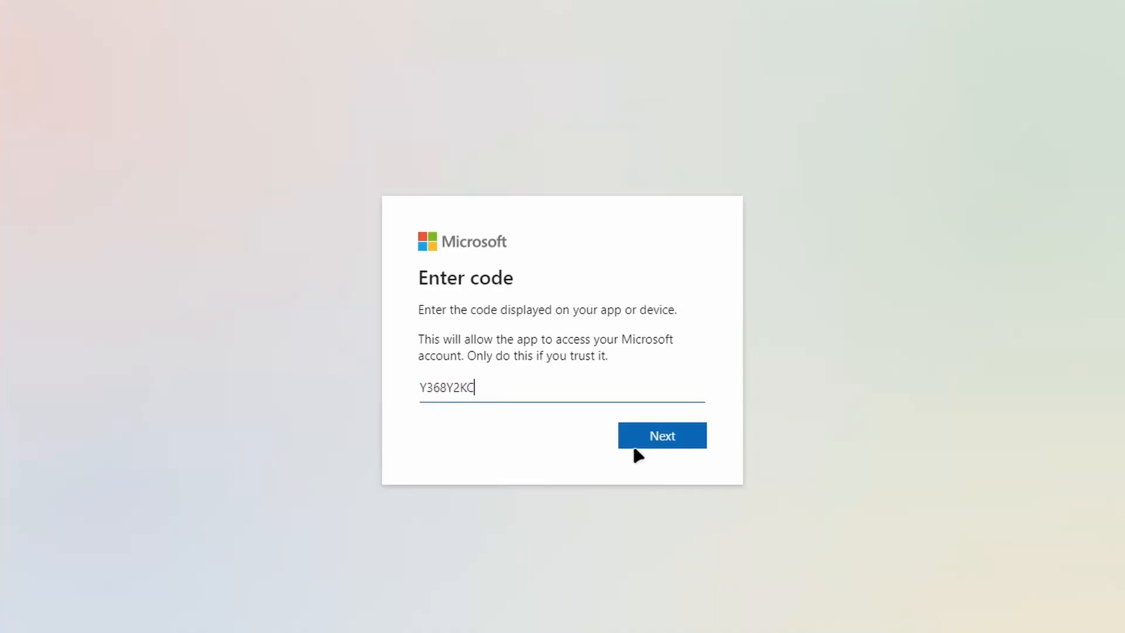
{"action": "left_click", "coordinate": [657, 443]}
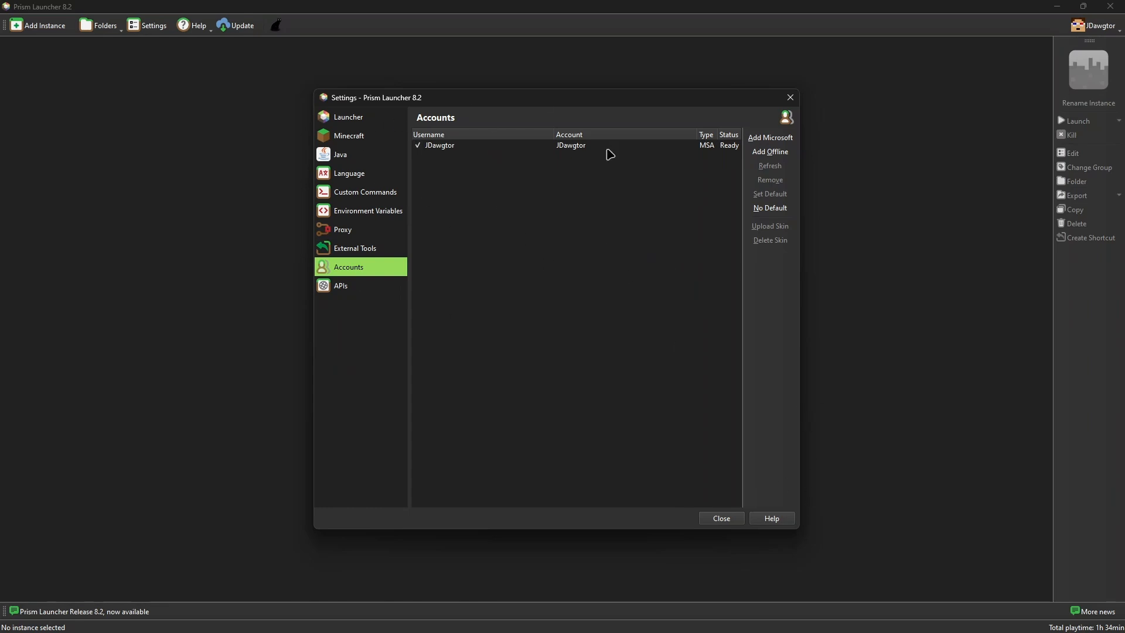
{"action": "left_click", "coordinate": [721, 518]}
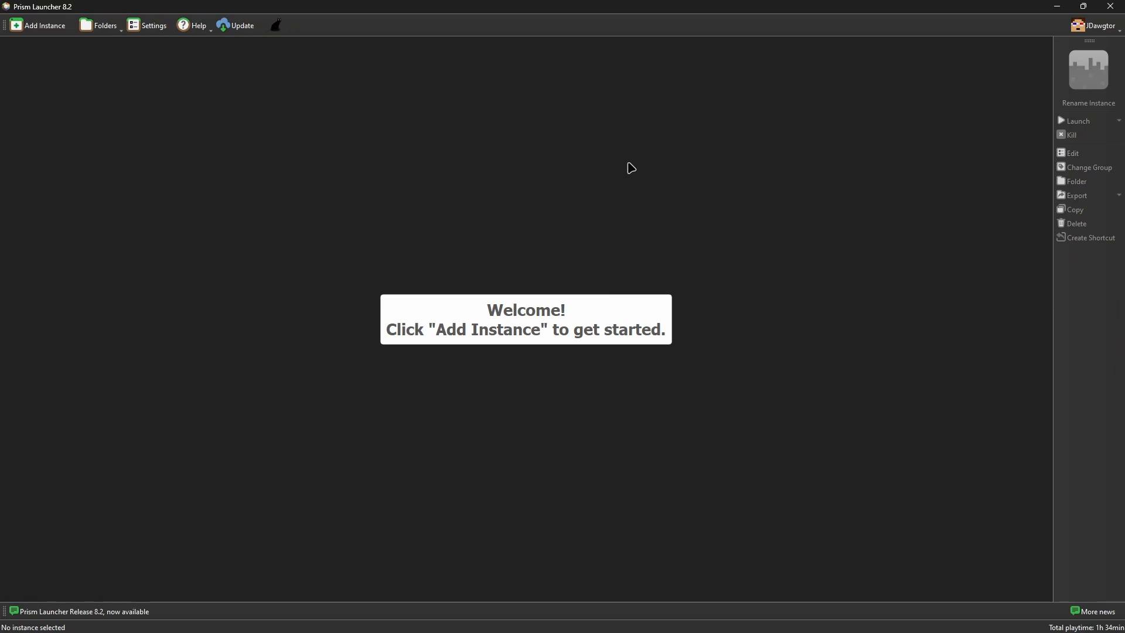
Step: Start a new custom instance named 1.20.4 Modded, leaving it without a group
{"action": "left_click", "coordinate": [41, 32]}
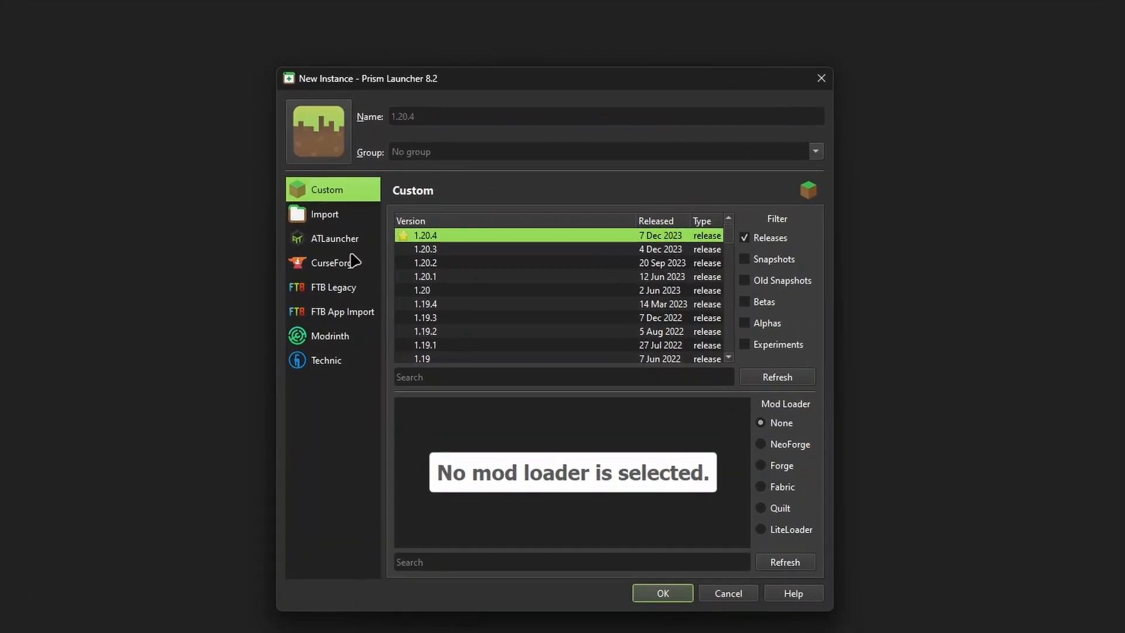
{"action": "left_click", "coordinate": [444, 162]}
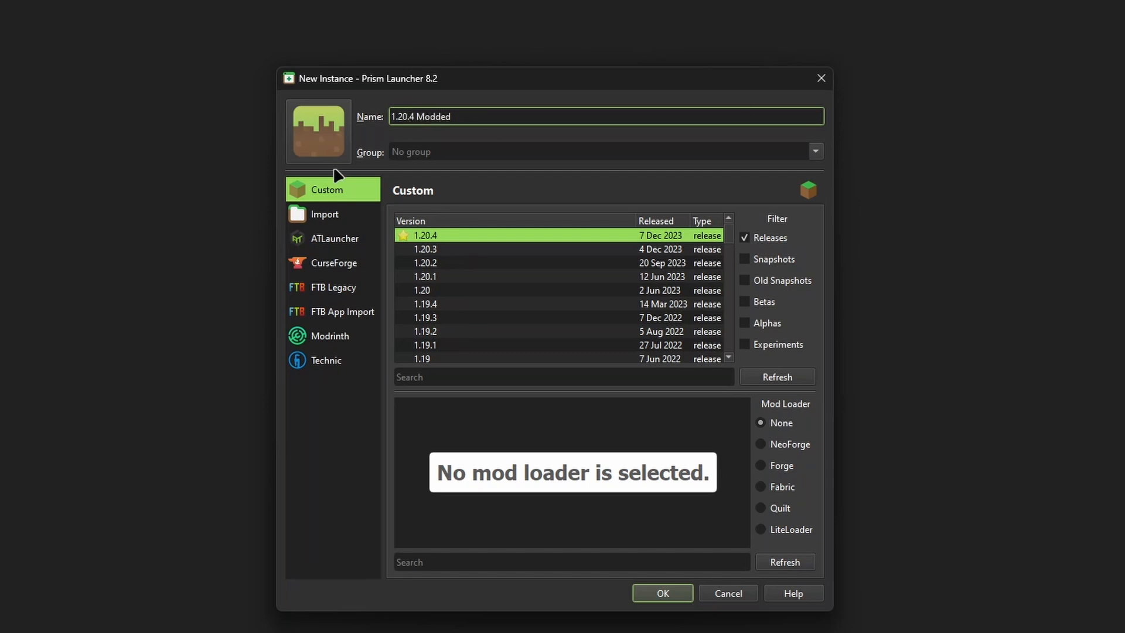
{"action": "left_click", "coordinate": [426, 152]}
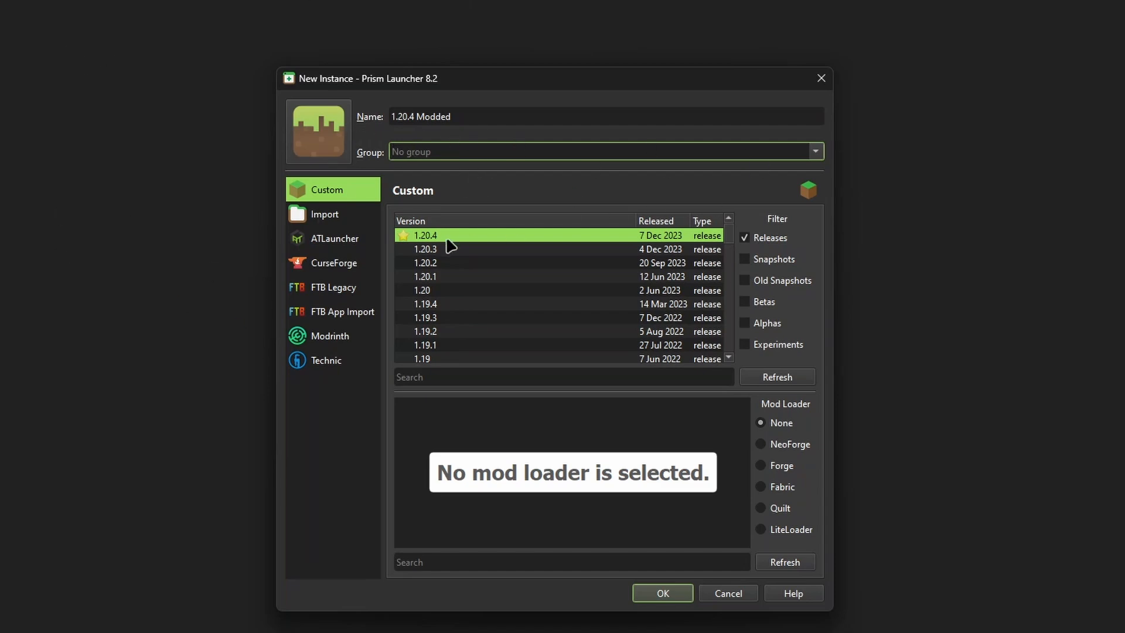
Step: Try other Minecraft releases such as 1.20.2 and toggle the Snapshots filter on and off, keeping 1.20.4 selected
{"action": "scroll", "coordinate": [450, 266], "scroll_direction": "down", "scroll_amount": 5}
{"action": "scroll", "coordinate": [450, 266], "scroll_direction": "up", "scroll_amount": 5}
{"action": "left_click", "coordinate": [448, 262]}
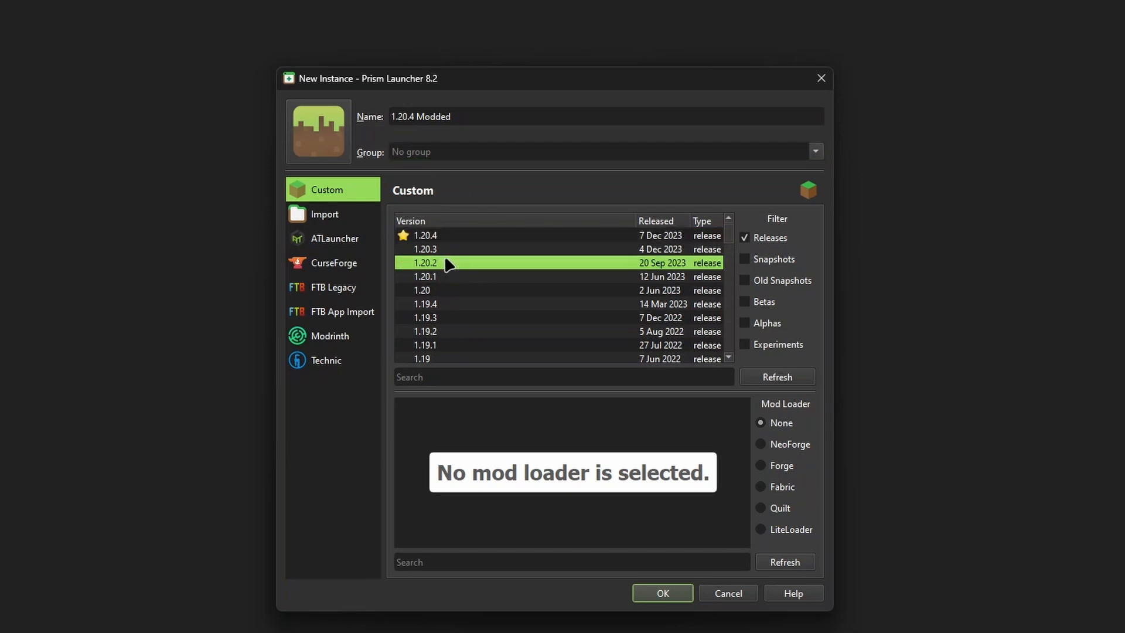
{"action": "left_click", "coordinate": [440, 303]}
{"action": "left_click", "coordinate": [404, 237]}
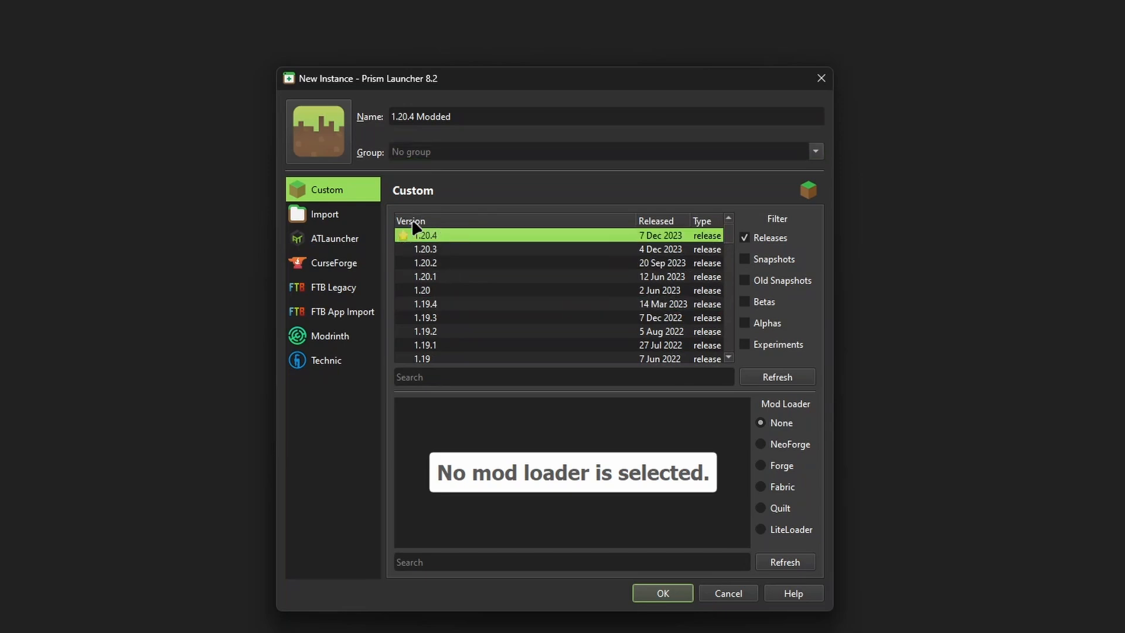
{"action": "left_click", "coordinate": [431, 252]}
{"action": "left_click", "coordinate": [440, 235]}
{"action": "left_click", "coordinate": [745, 262]}
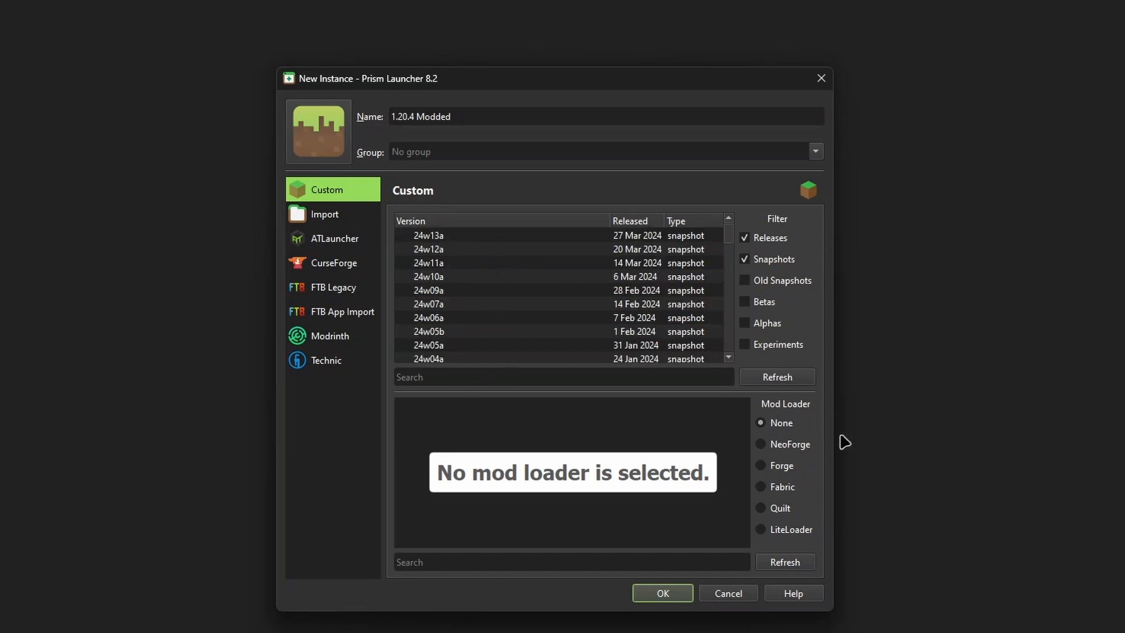
{"action": "left_click", "coordinate": [746, 259]}
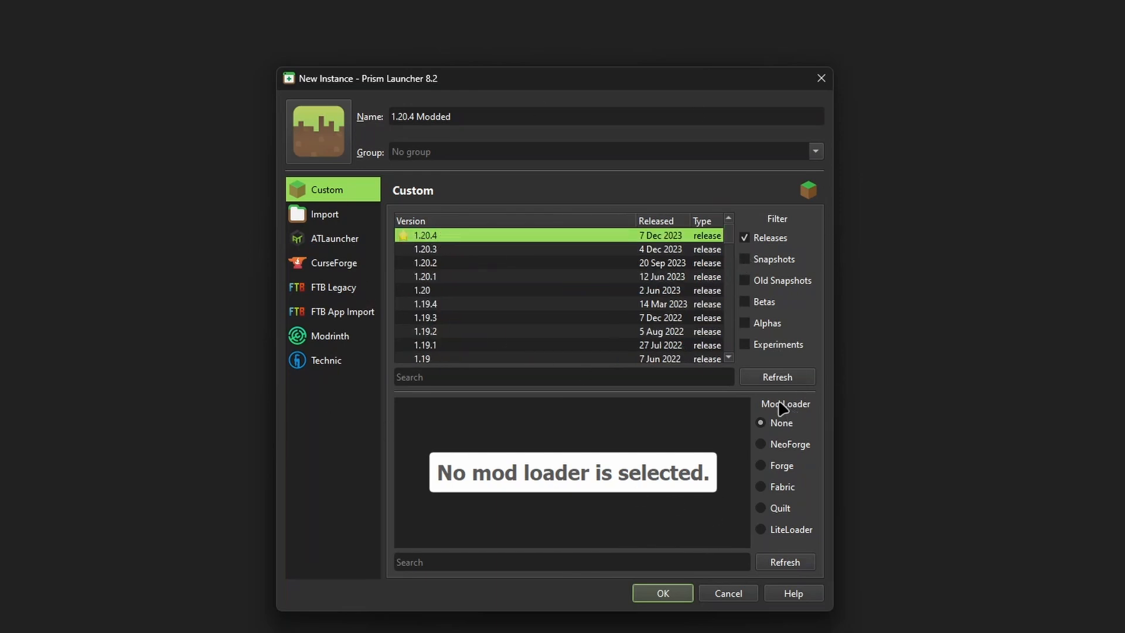
Step: Compare the Forge and Fabric loader versions for the instance and choose Fabric 0.15.7 as its mod loader
{"action": "left_click", "coordinate": [760, 465]}
{"action": "left_click", "coordinate": [761, 487]}
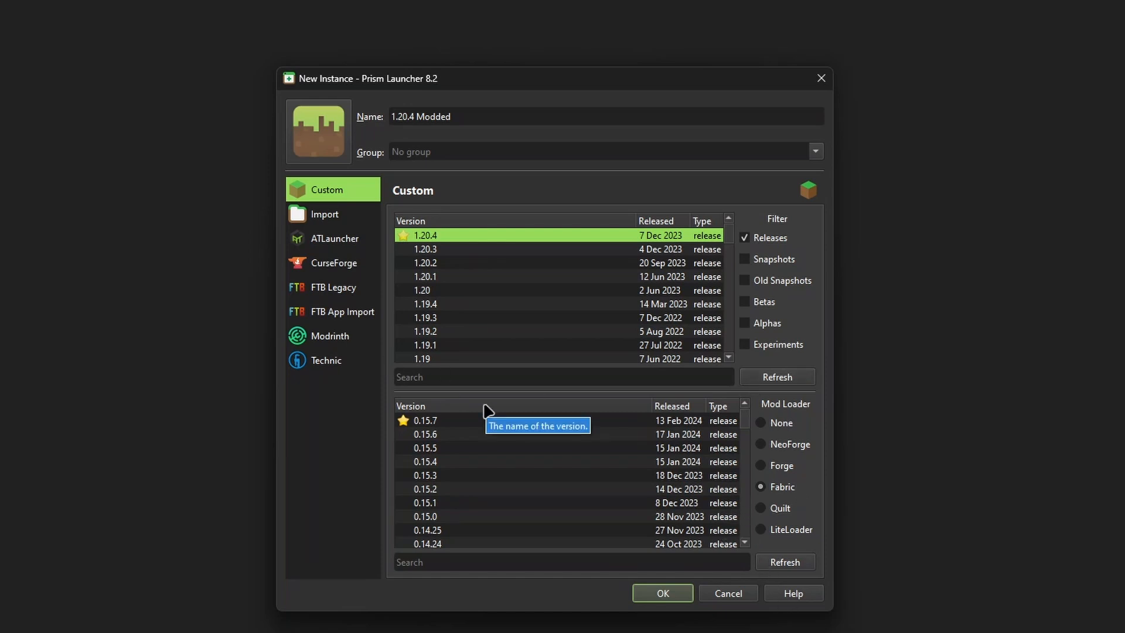
{"action": "left_click", "coordinate": [761, 467]}
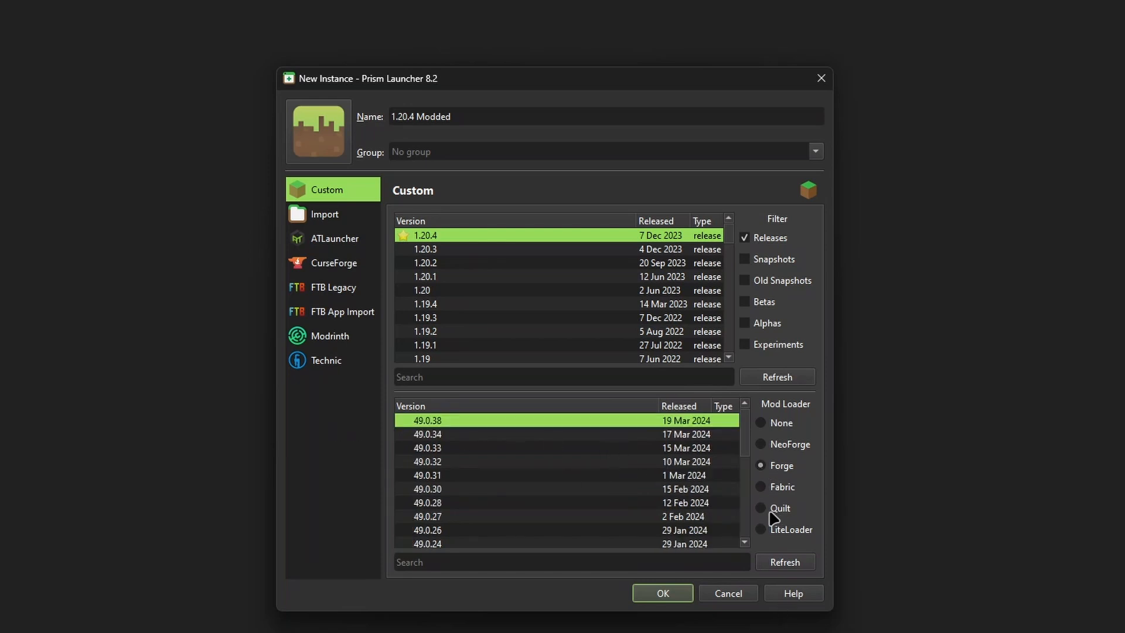
{"action": "left_click", "coordinate": [765, 486]}
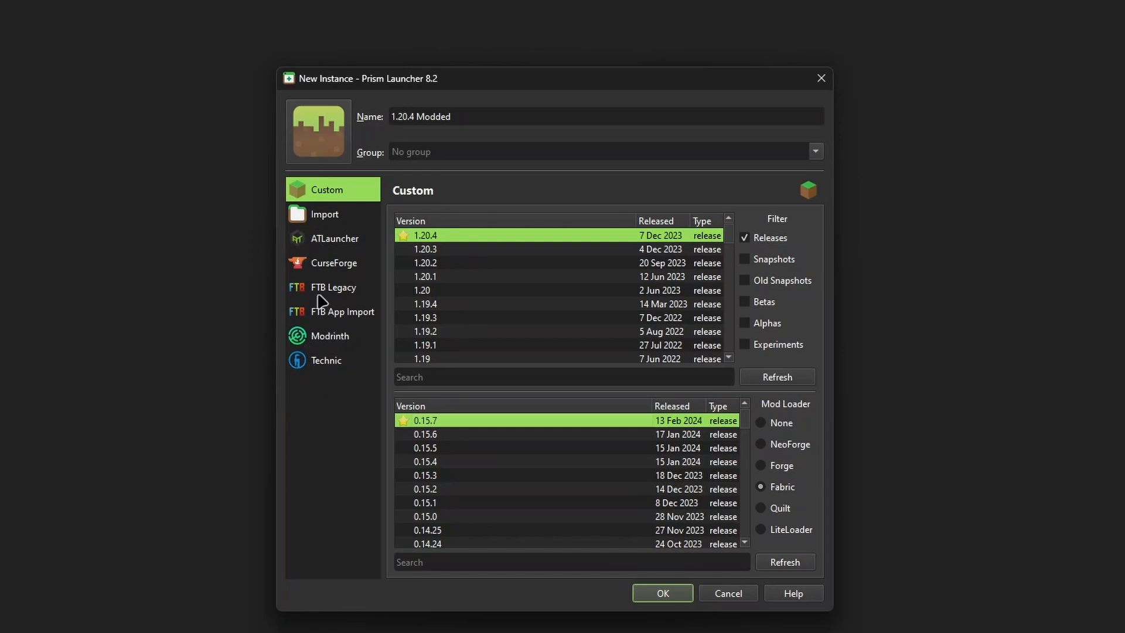
Step: Browse the CurseForge and Modrinth modpack catalogues, previewing packs such as The Pixelmon Modpack and Cobblemon Official Modpack
{"action": "left_click", "coordinate": [323, 264]}
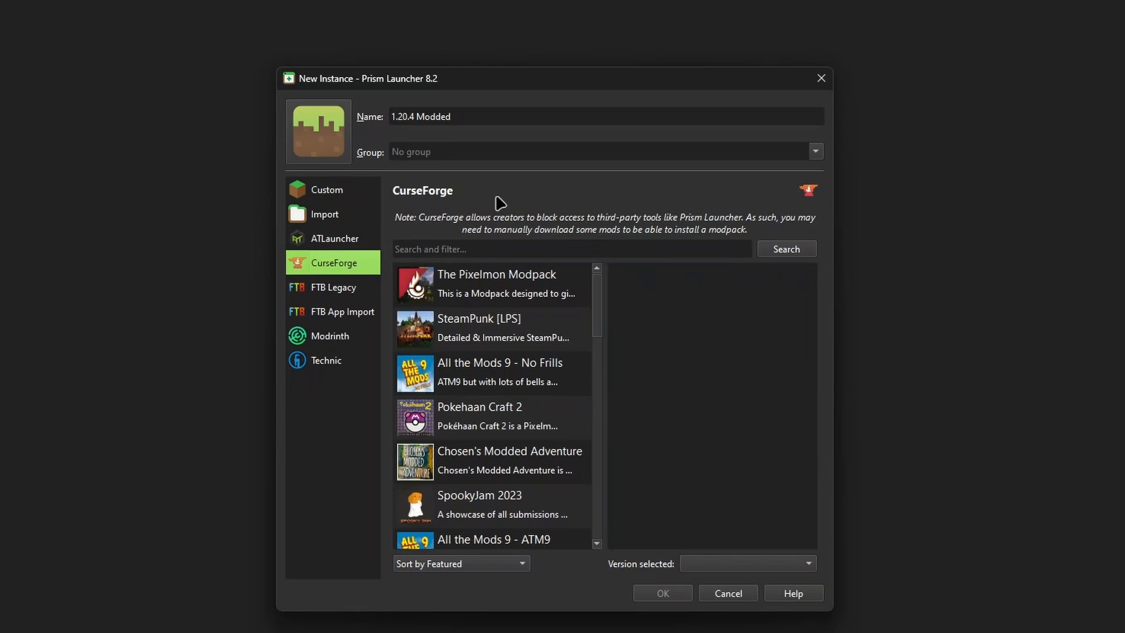
{"action": "left_click", "coordinate": [481, 282]}
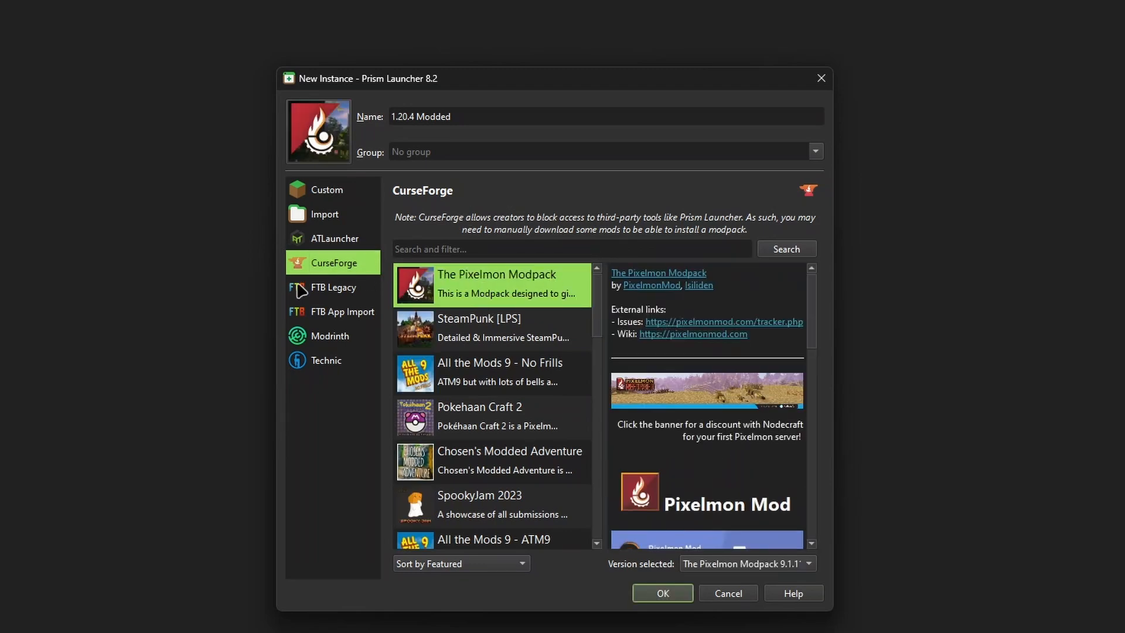
{"action": "left_click", "coordinate": [321, 338]}
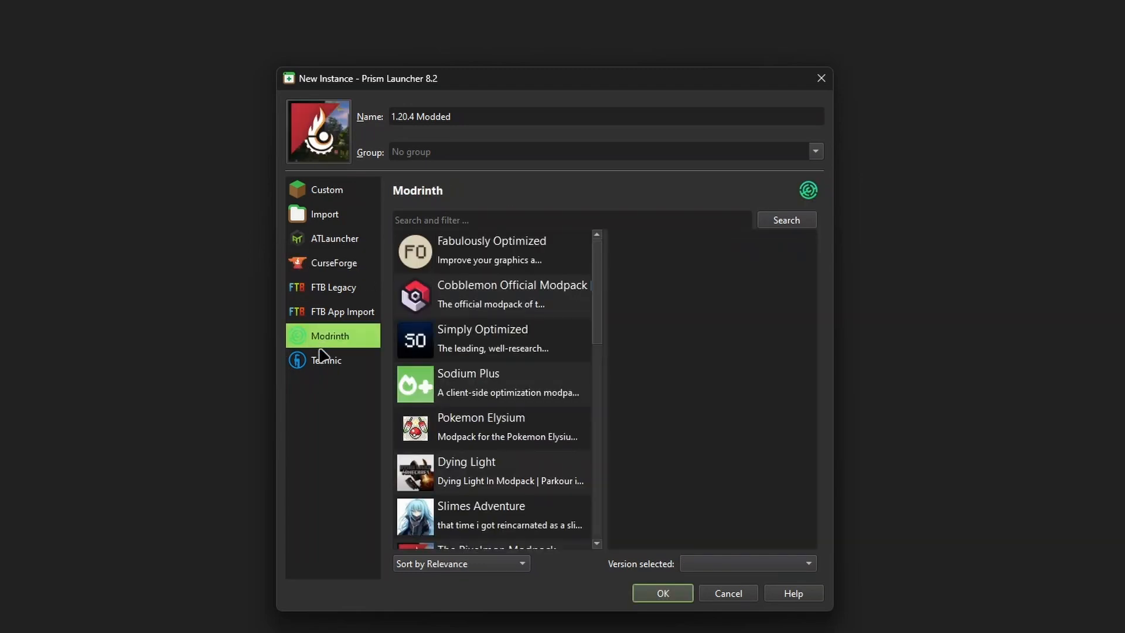
{"action": "left_click", "coordinate": [420, 303]}
{"action": "scroll", "coordinate": [504, 328], "scroll_direction": "down", "scroll_amount": 1}
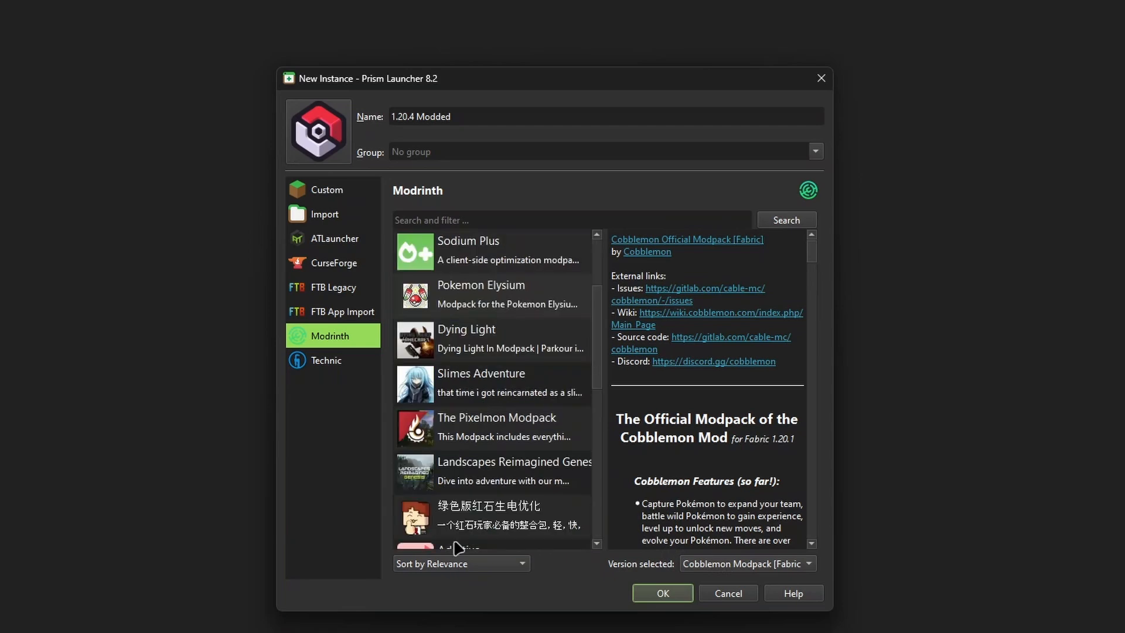
{"action": "scroll", "coordinate": [461, 469], "scroll_direction": "up", "scroll_amount": 1}
{"action": "scroll", "coordinate": [460, 391], "scroll_direction": "down", "scroll_amount": 4}
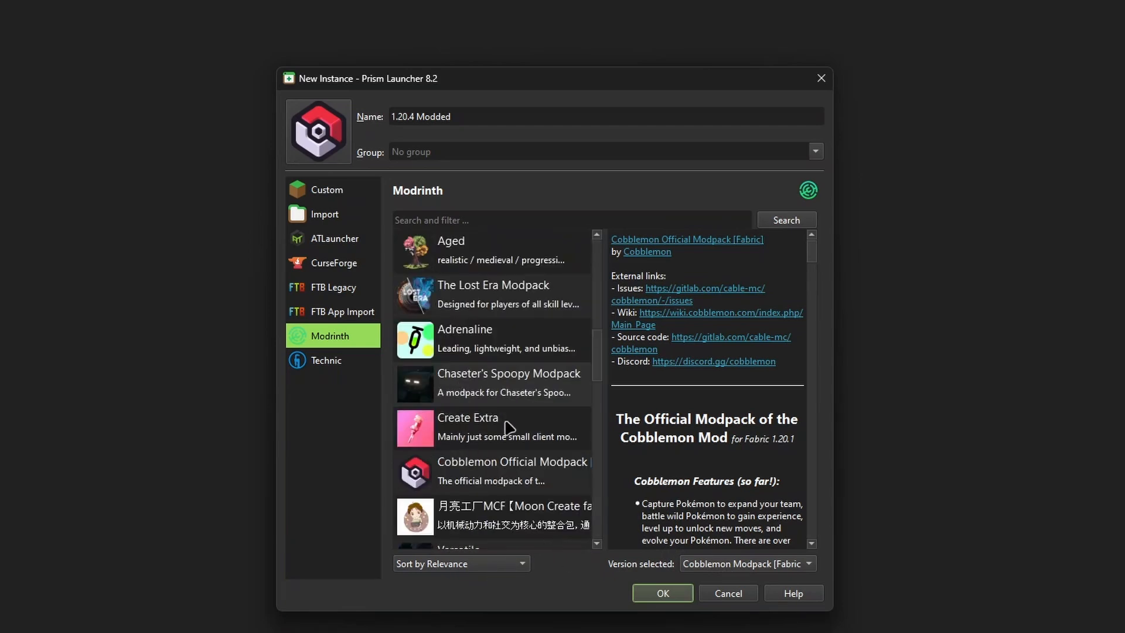
{"action": "scroll", "coordinate": [507, 405], "scroll_direction": "down", "scroll_amount": 2}
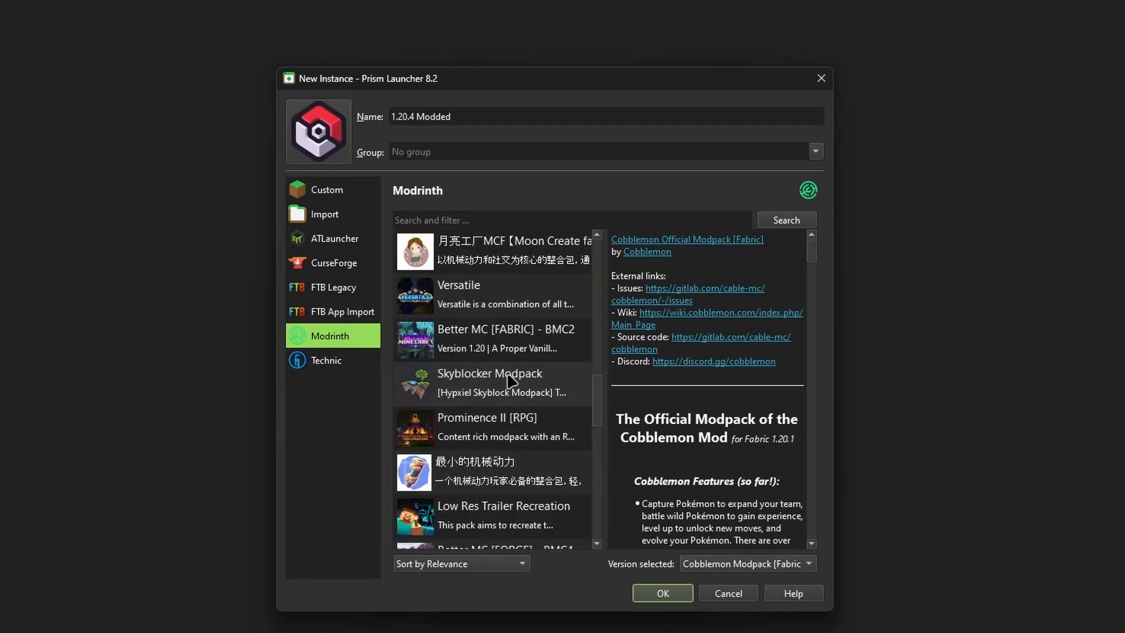
{"action": "scroll", "coordinate": [463, 328], "scroll_direction": "up", "scroll_amount": 5}
{"action": "left_click", "coordinate": [482, 251]}
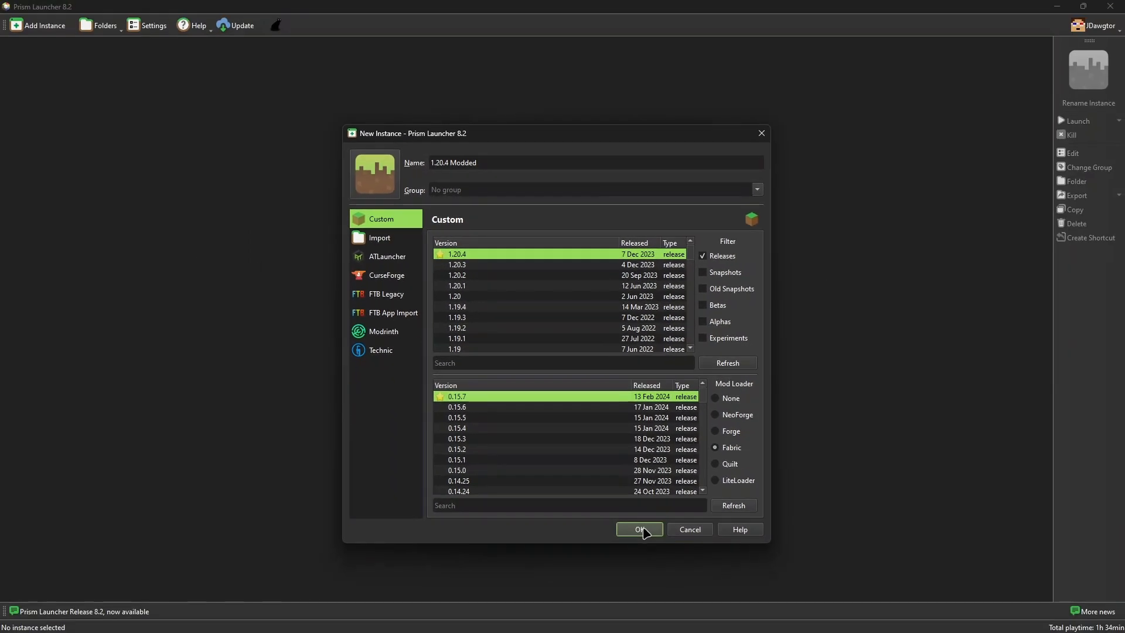
Step: Create the 1.20.4 Modded instance from the custom Fabric setup and change its icon to fox
{"action": "left_click", "coordinate": [640, 530]}
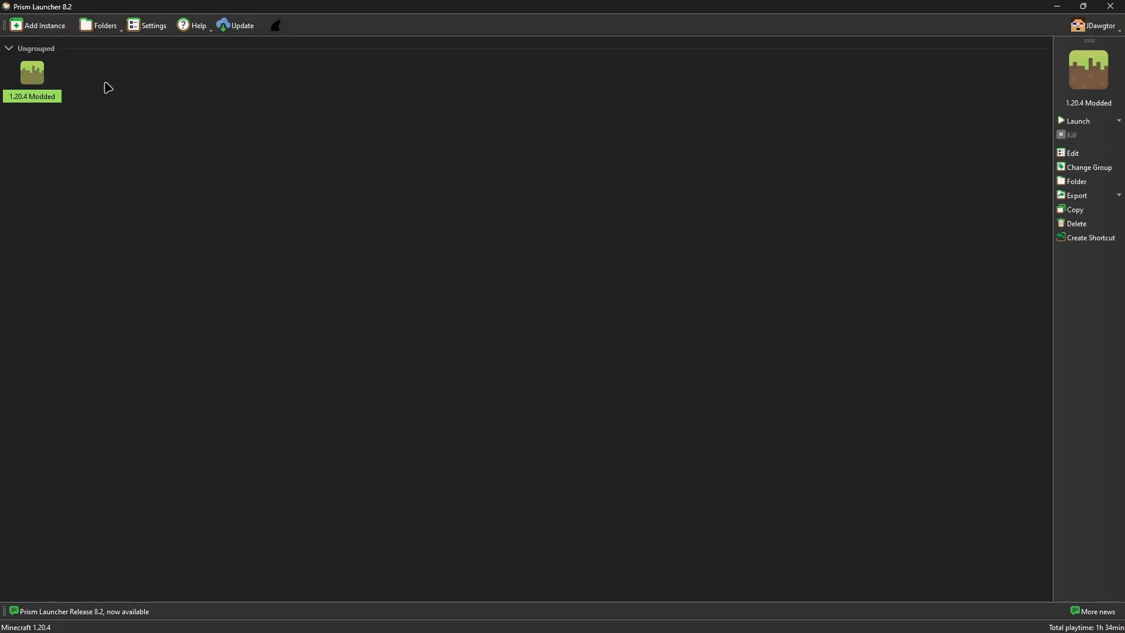
{"action": "right_click", "coordinate": [29, 82]}
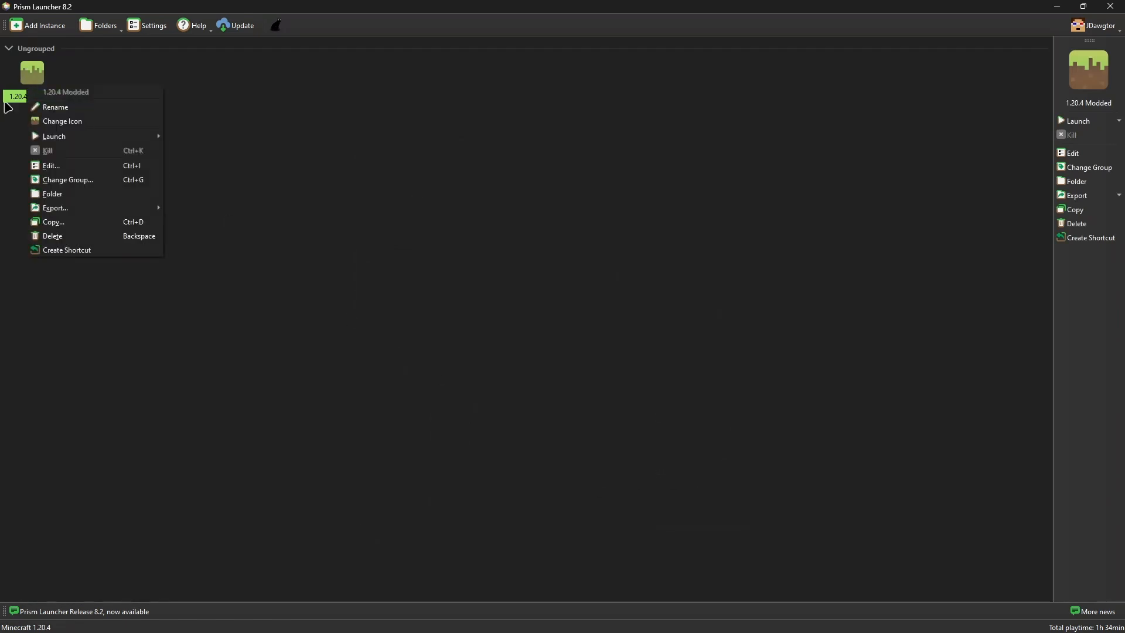
{"action": "left_click", "coordinate": [59, 127]}
{"action": "scroll", "coordinate": [518, 236], "scroll_direction": "down", "scroll_amount": 1}
{"action": "scroll", "coordinate": [517, 235], "scroll_direction": "up", "scroll_amount": 1}
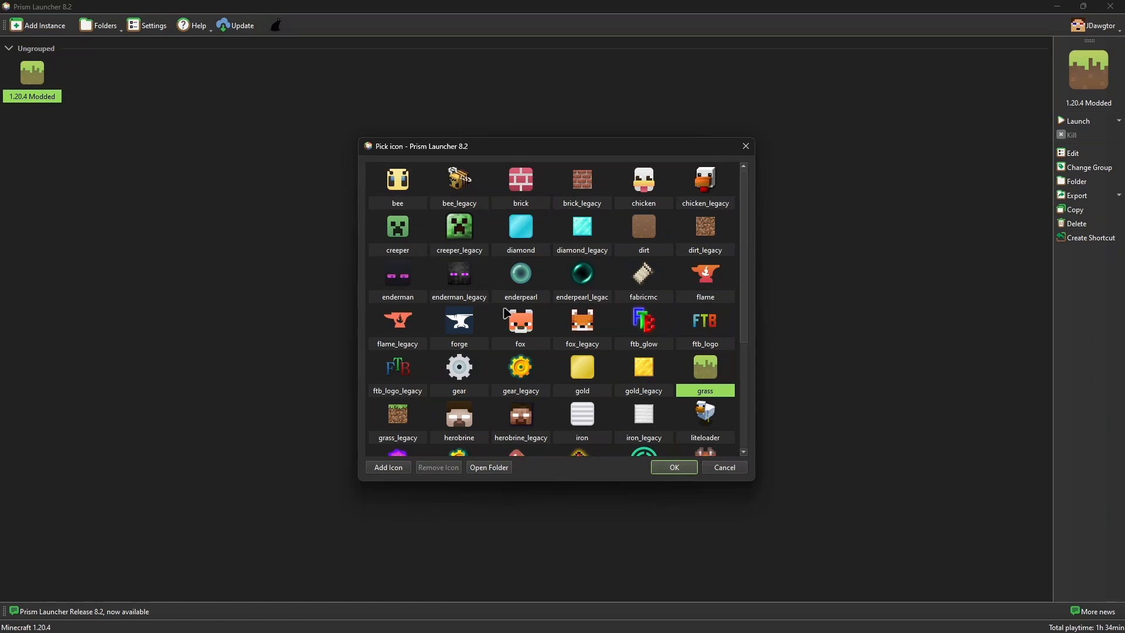
{"action": "left_click", "coordinate": [539, 325]}
{"action": "left_click", "coordinate": [671, 470]}
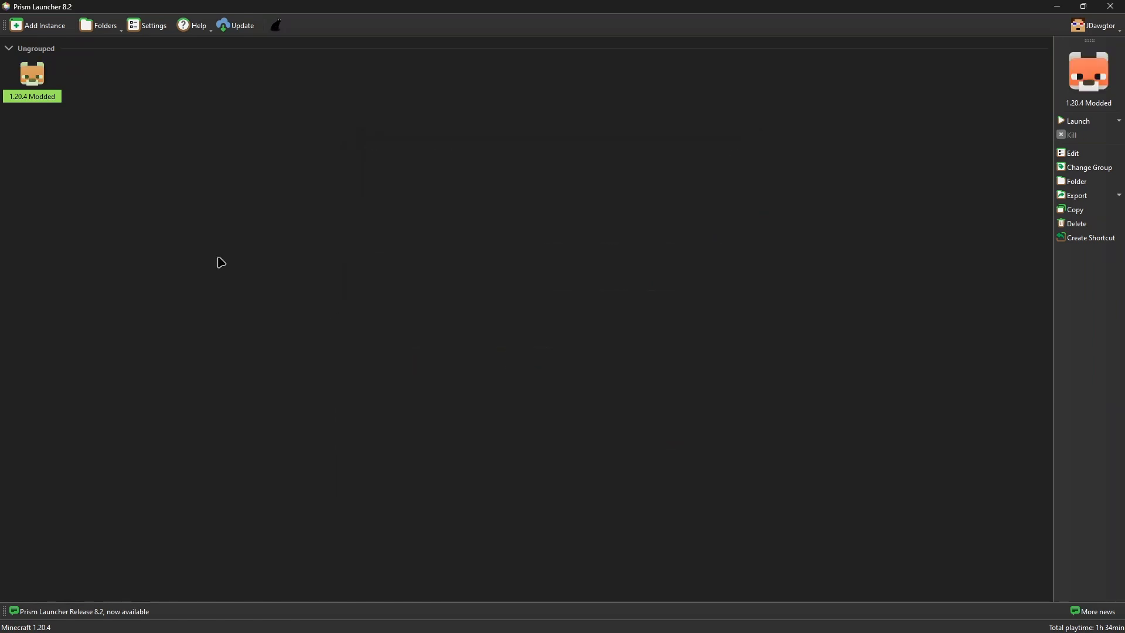
Step: Open the 1.20.4 Modded instance for editing and reposition its window
{"action": "right_click", "coordinate": [35, 77]}
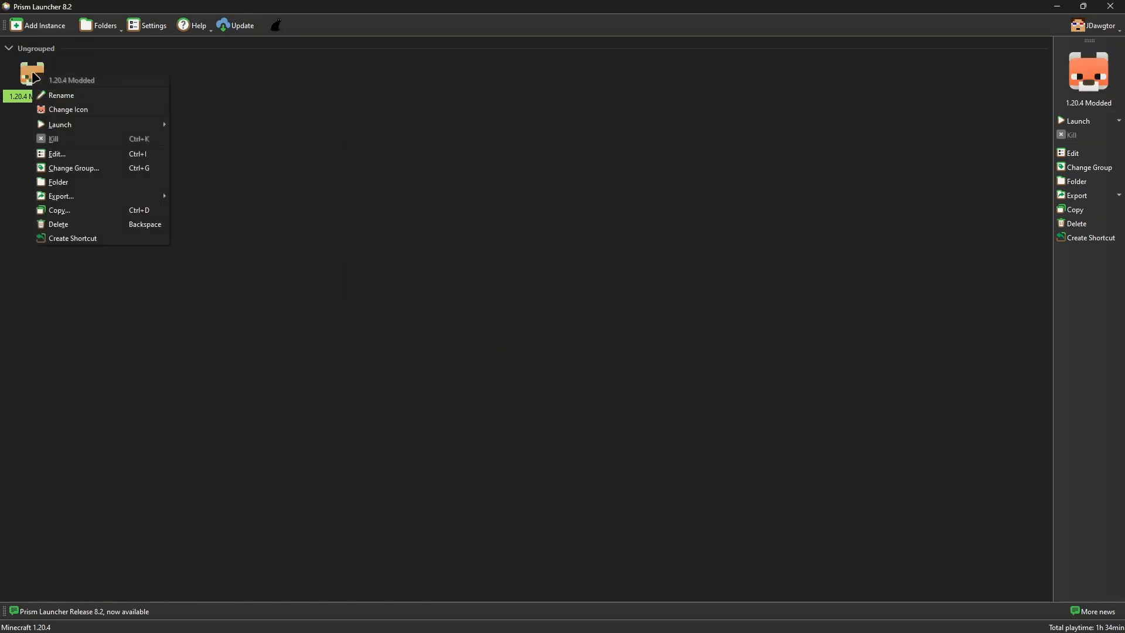
{"action": "left_click", "coordinate": [62, 154]}
{"action": "left_click_drag", "start_coordinate": [480, 174], "coordinate": [495, 92]}
Step: Review the instance's version components: LWJGL 3, Minecraft, Intermediary Mappings and Fabric Loader
{"action": "left_click", "coordinate": [497, 145]}
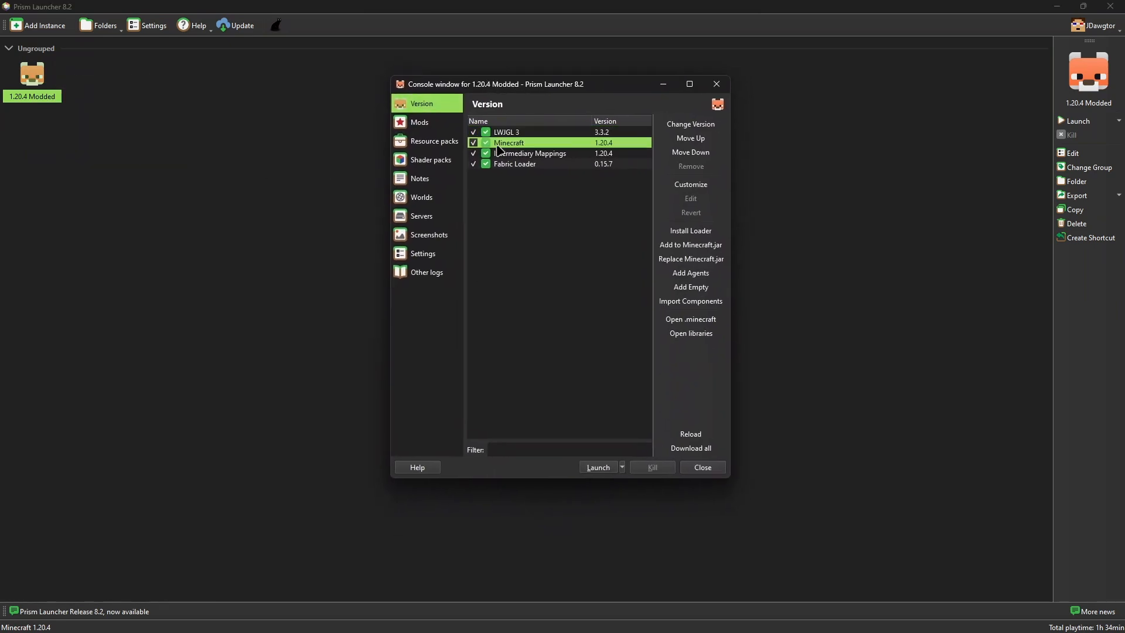
{"action": "left_click", "coordinate": [499, 154]}
{"action": "left_click", "coordinate": [504, 166]}
{"action": "left_click", "coordinate": [507, 153]}
{"action": "left_click", "coordinate": [507, 143]}
{"action": "left_click", "coordinate": [507, 132]}
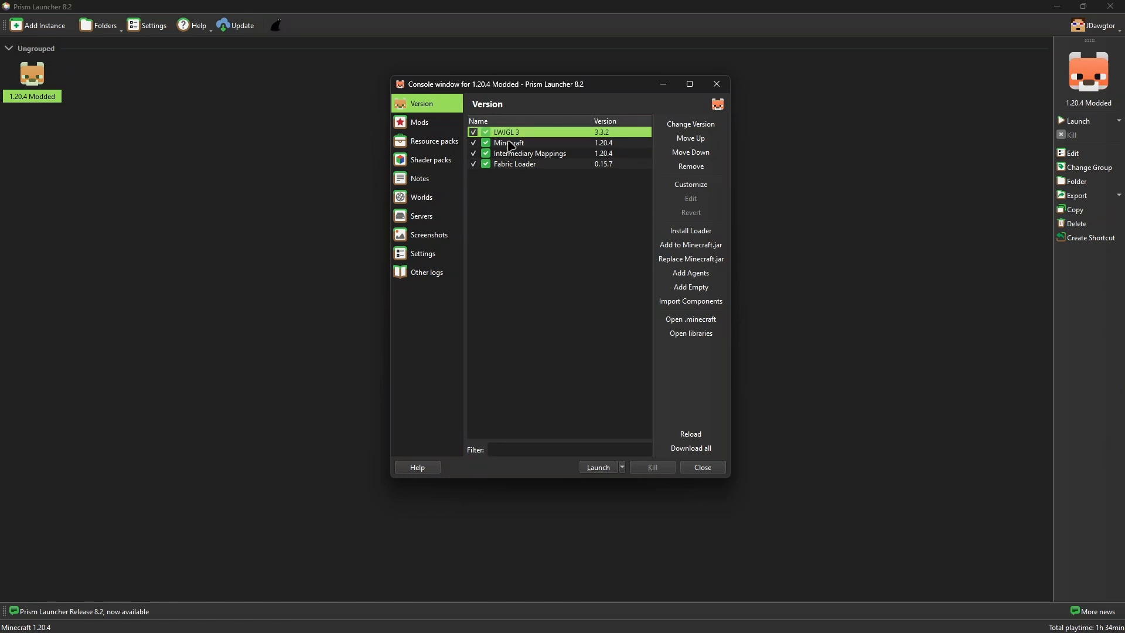
{"action": "left_click", "coordinate": [508, 143]}
{"action": "left_click", "coordinate": [509, 154]}
{"action": "left_click", "coordinate": [510, 133]}
{"action": "key", "text": "Down"}
{"action": "key", "text": "Down"}
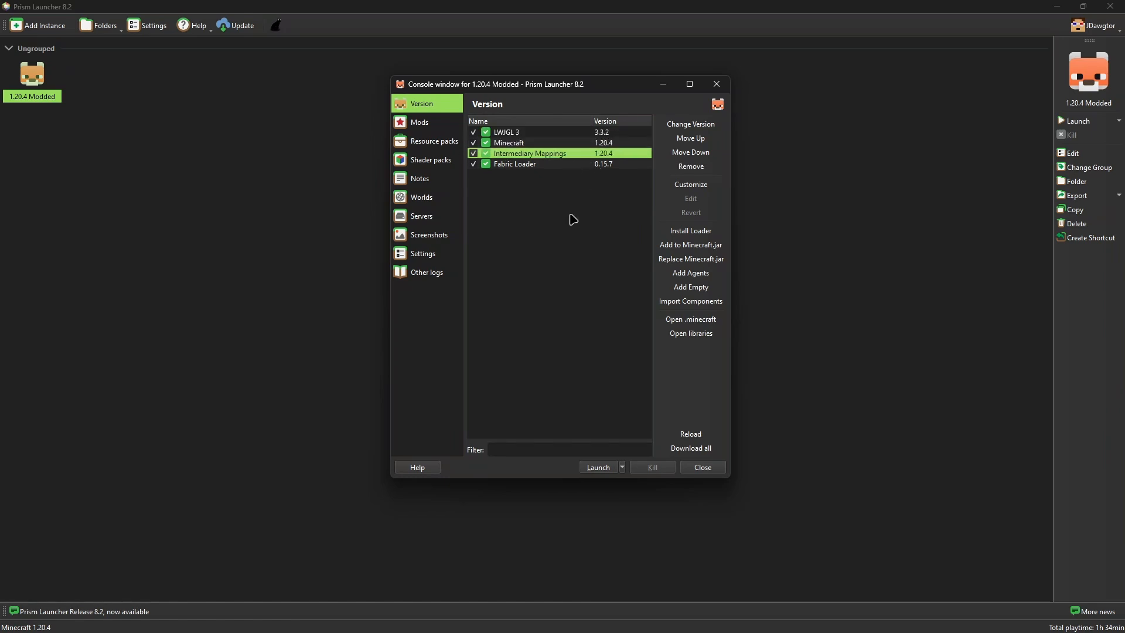
{"action": "left_click", "coordinate": [515, 165]}
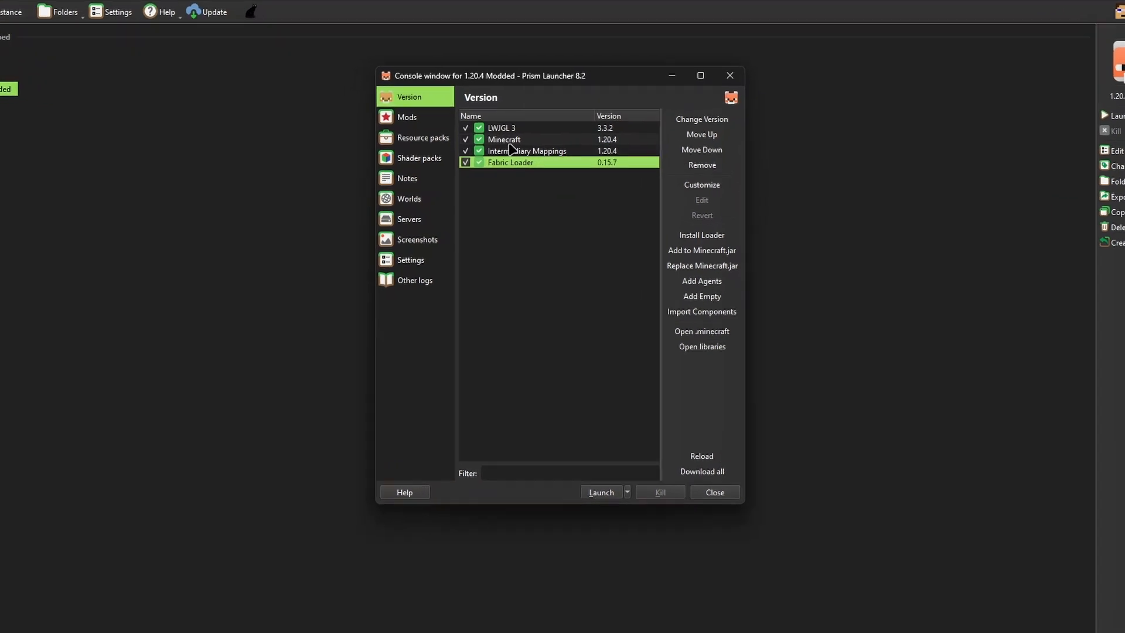
Step: Browse the versions offered for the Minecraft component, highlighting 24w12a and 1.20.4, and cancel the version change
{"action": "left_click", "coordinate": [514, 144]}
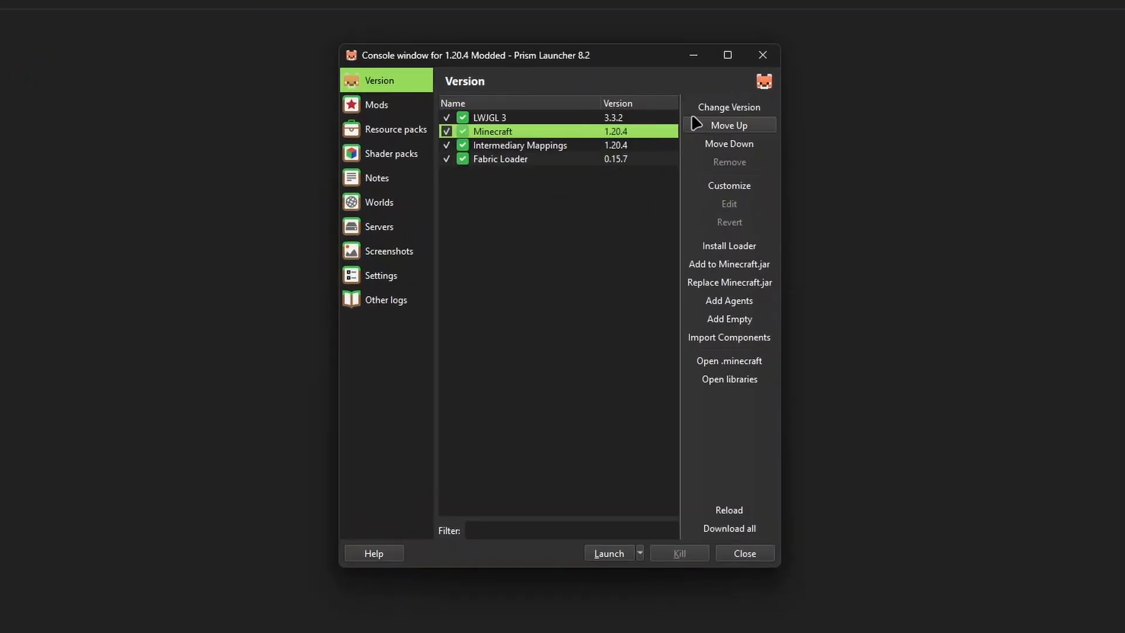
{"action": "left_click", "coordinate": [715, 108]}
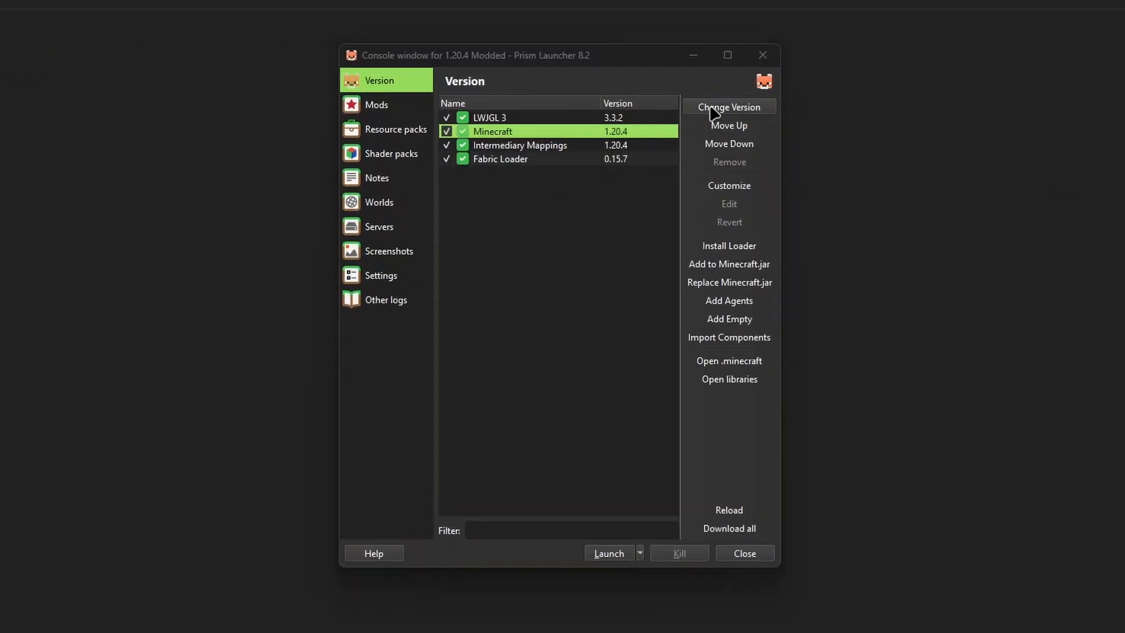
{"action": "scroll", "coordinate": [469, 334], "scroll_direction": "down", "scroll_amount": 4}
{"action": "scroll", "coordinate": [470, 340], "scroll_direction": "up", "scroll_amount": 7}
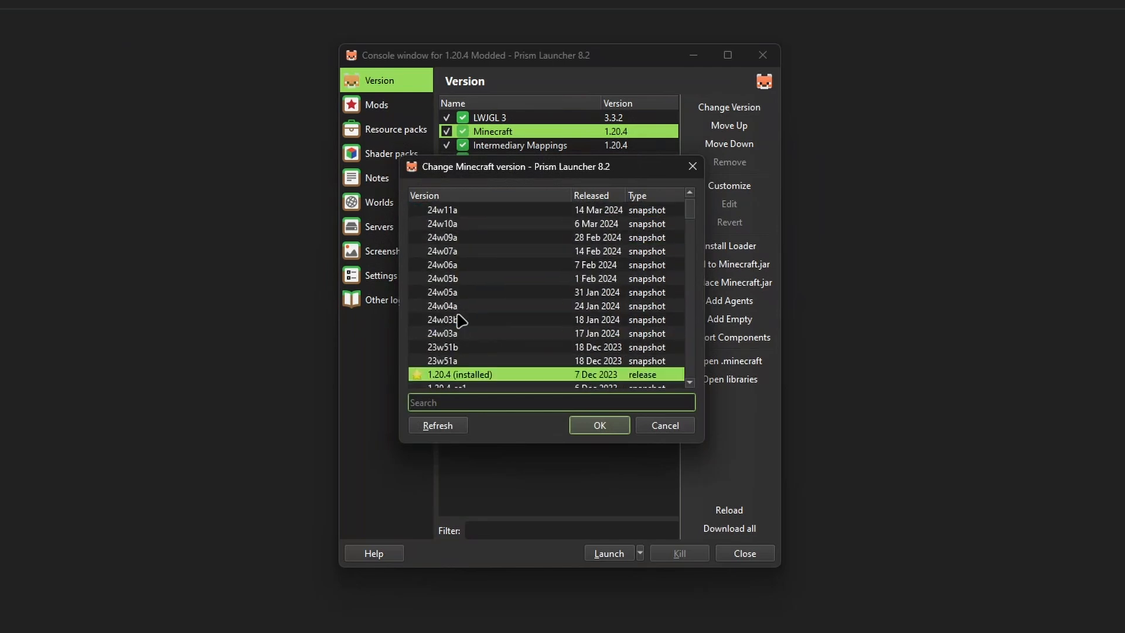
{"action": "left_click", "coordinate": [457, 223]}
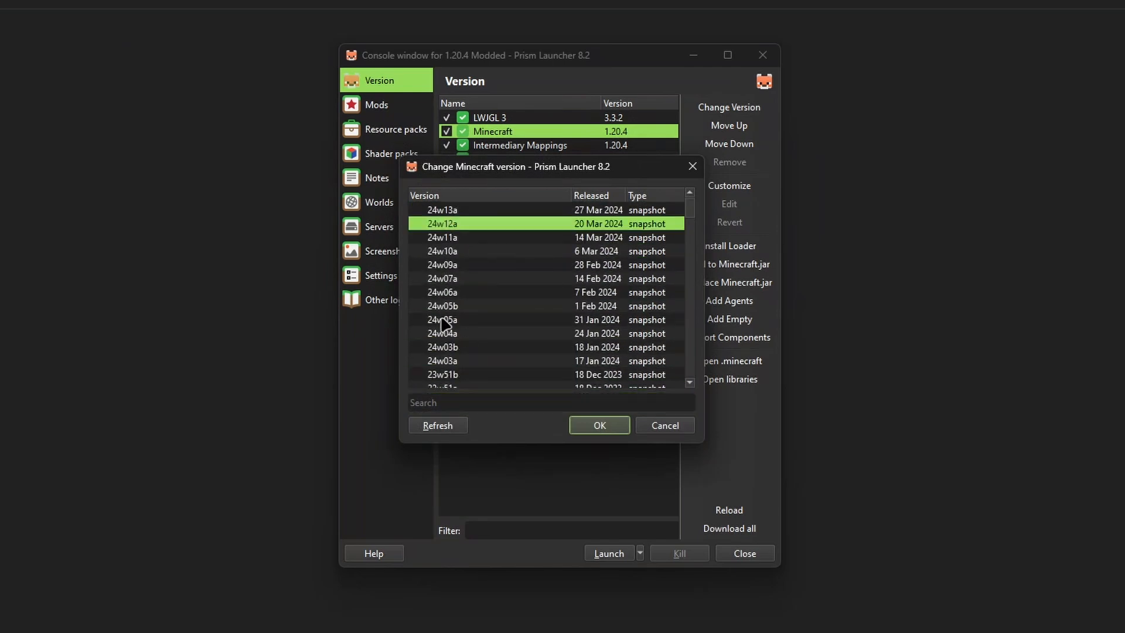
{"action": "scroll", "coordinate": [454, 293], "scroll_direction": "down", "scroll_amount": 4}
{"action": "left_click", "coordinate": [461, 238]}
{"action": "scroll", "coordinate": [458, 281], "scroll_direction": "up", "scroll_amount": 2}
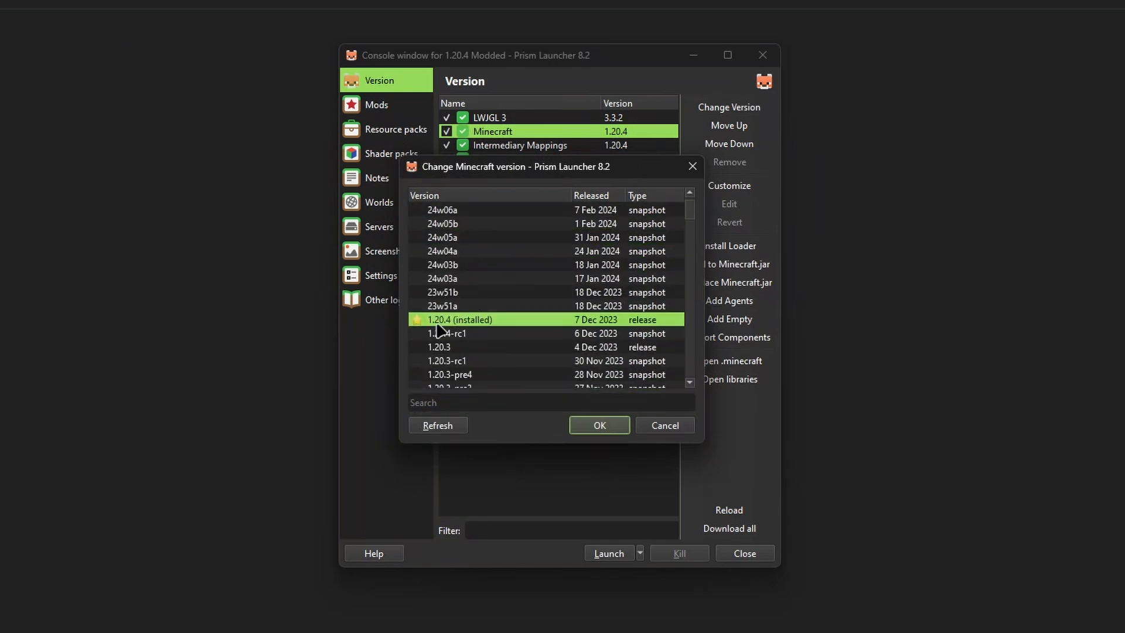
{"action": "scroll", "coordinate": [457, 301], "scroll_direction": "up", "scroll_amount": 2}
{"action": "scroll", "coordinate": [479, 264], "scroll_direction": "down", "scroll_amount": 10}
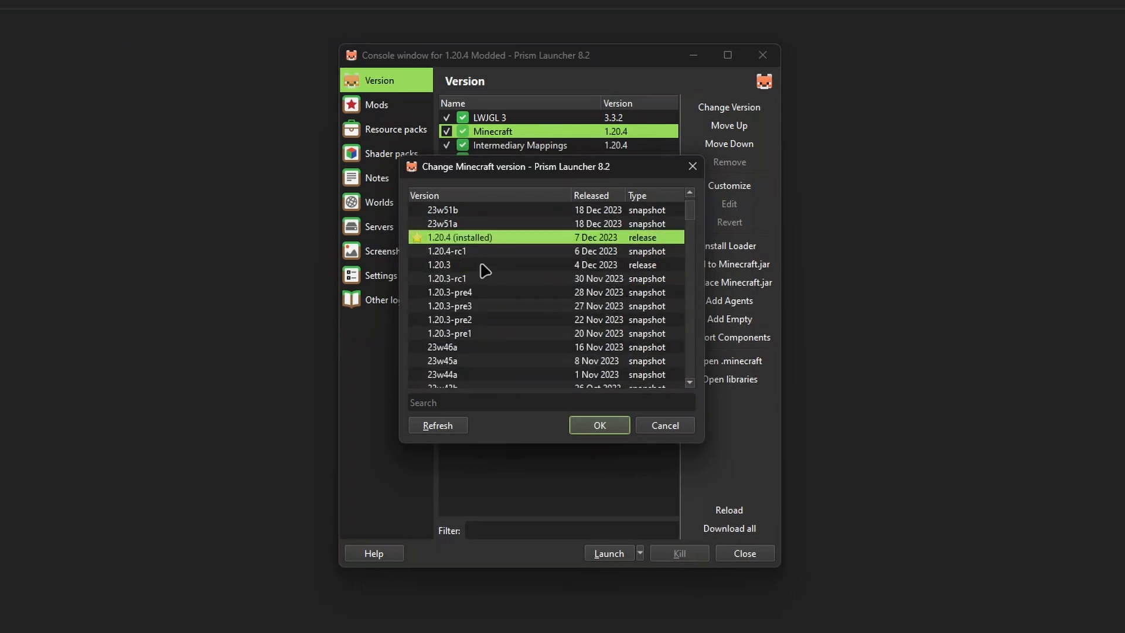
{"action": "left_click", "coordinate": [665, 428]}
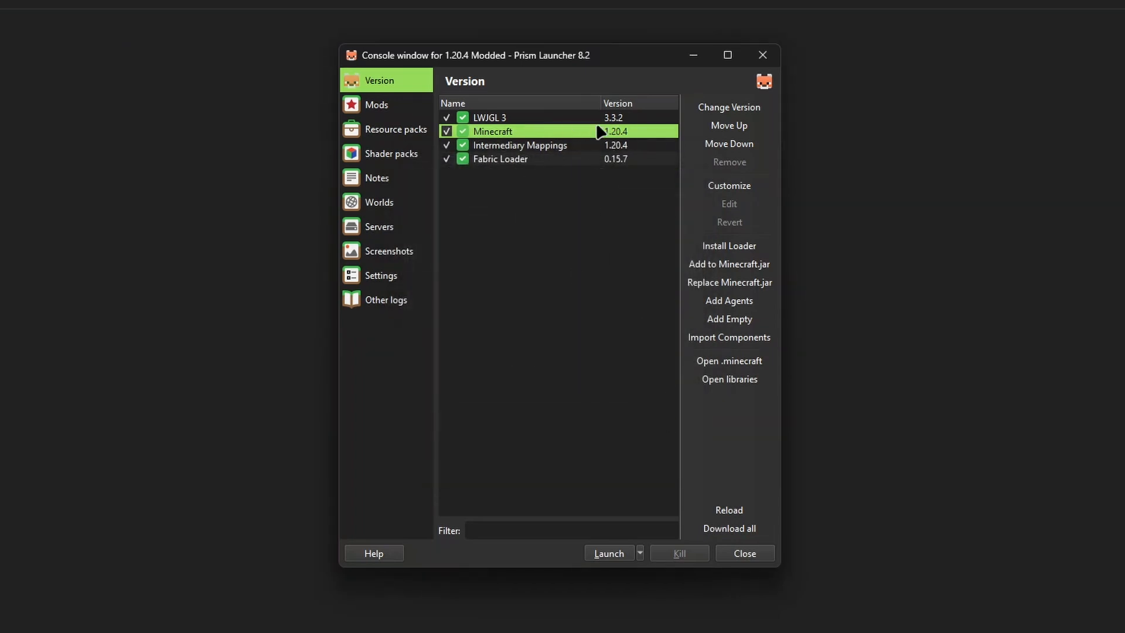
Step: Examine the actions available for the Fabric Loader component and reselect the Minecraft component
{"action": "left_click", "coordinate": [543, 162]}
{"action": "right_click", "coordinate": [544, 159]}
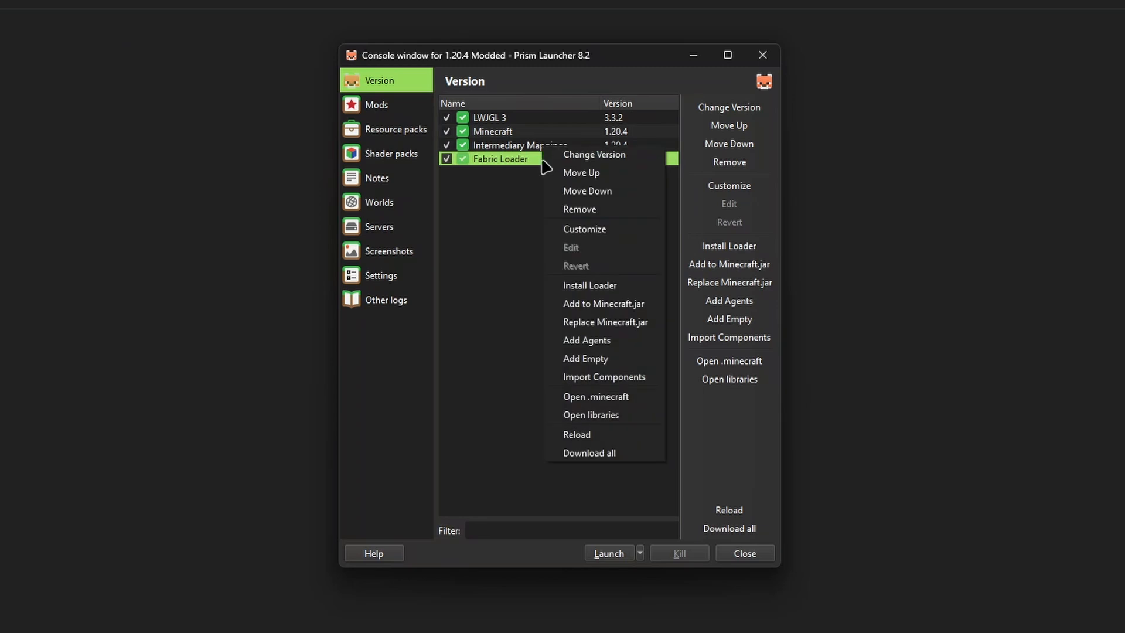
{"action": "left_click", "coordinate": [503, 225]}
{"action": "left_click", "coordinate": [508, 145]}
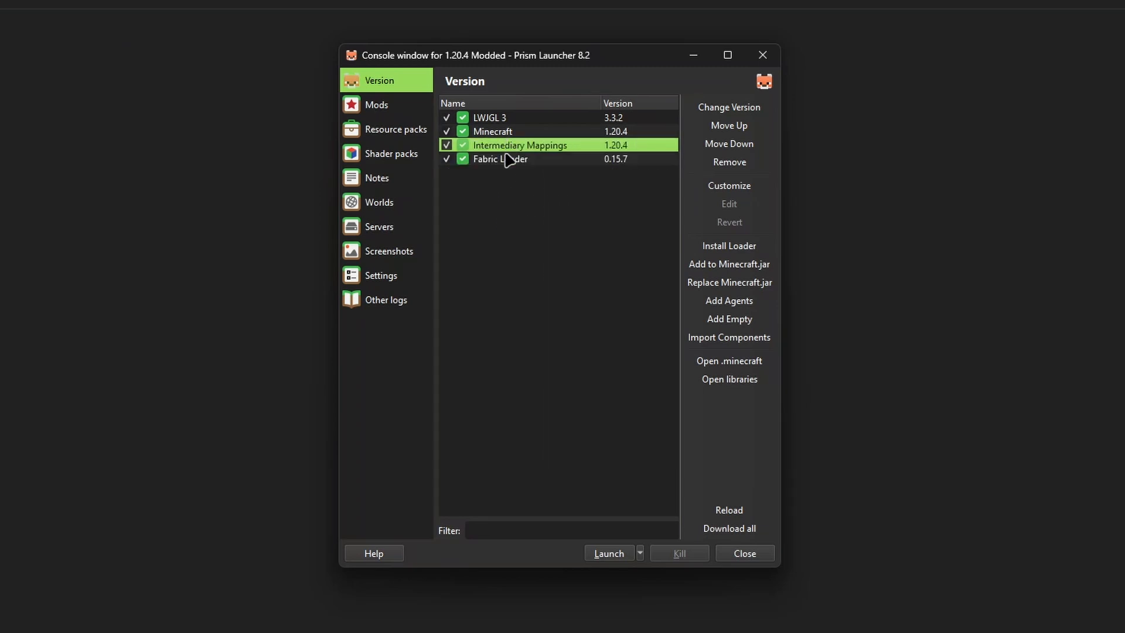
{"action": "left_click", "coordinate": [509, 133]}
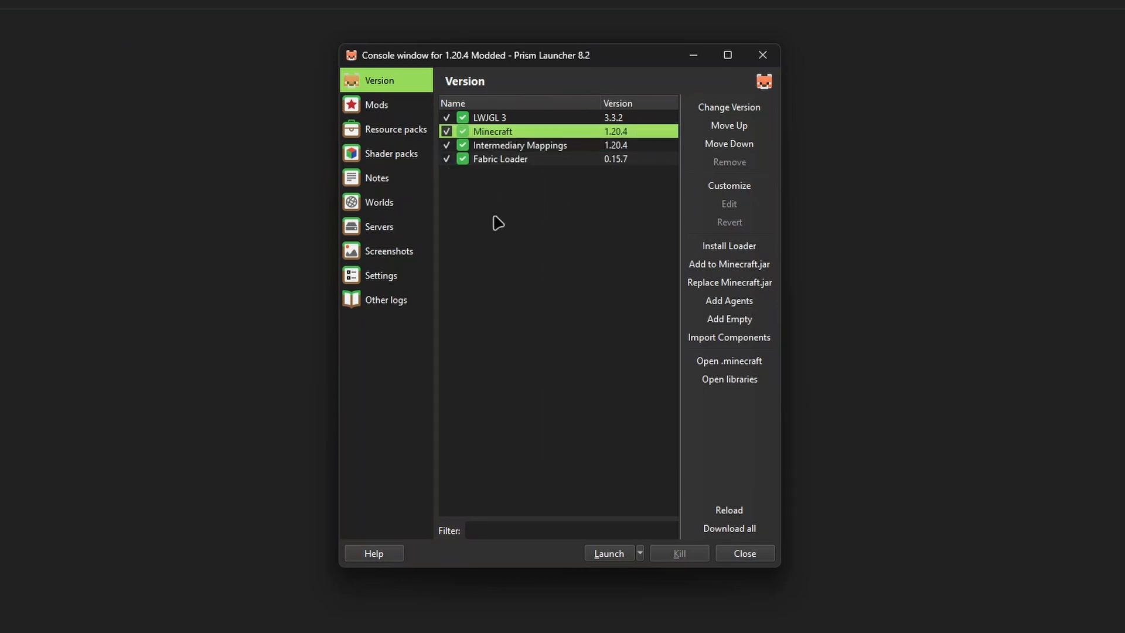
Step: Open the mod downloader for the instance and look over the mods offered on Modrinth
{"action": "left_click", "coordinate": [373, 110]}
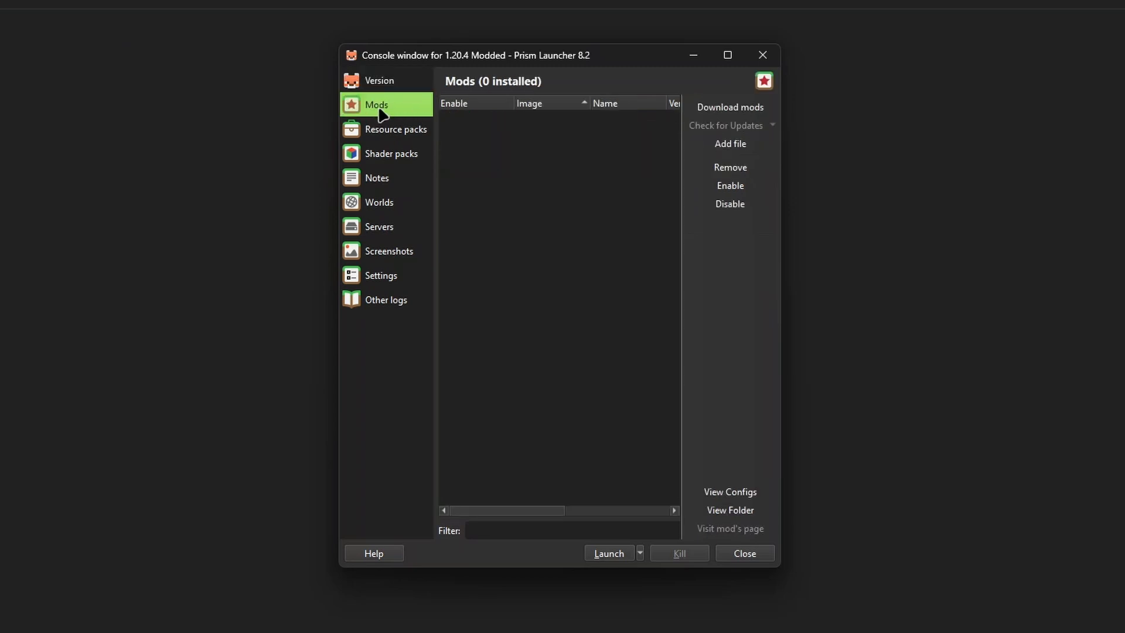
{"action": "left_click", "coordinate": [745, 111]}
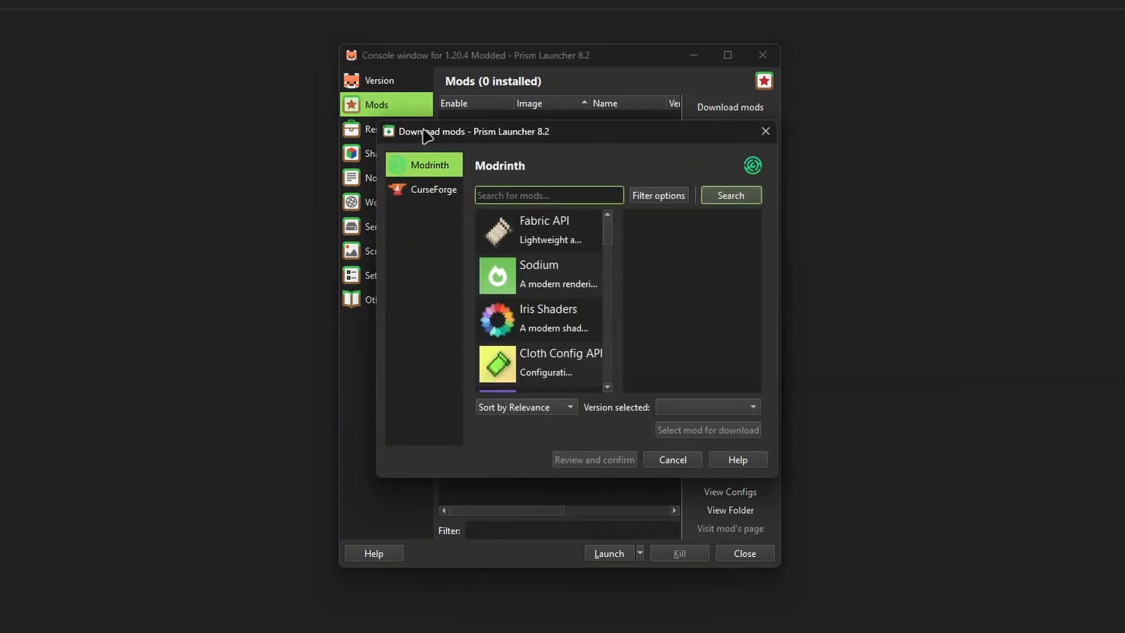
{"action": "scroll", "coordinate": [498, 259], "scroll_direction": "down", "scroll_amount": 1}
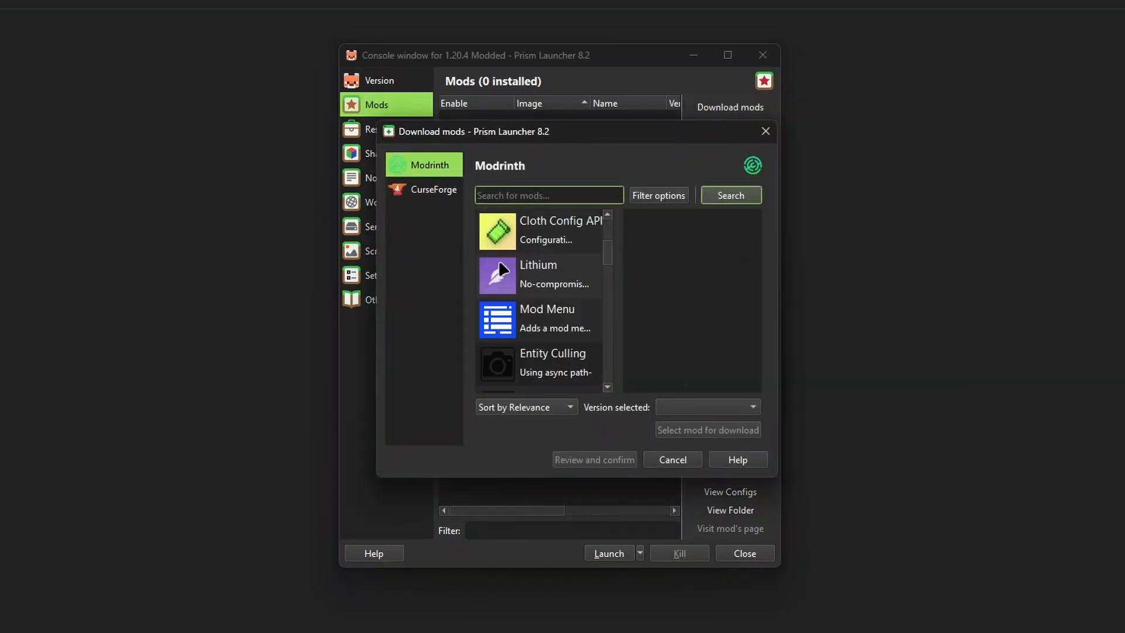
{"action": "scroll", "coordinate": [496, 267], "scroll_direction": "up", "scroll_amount": 1}
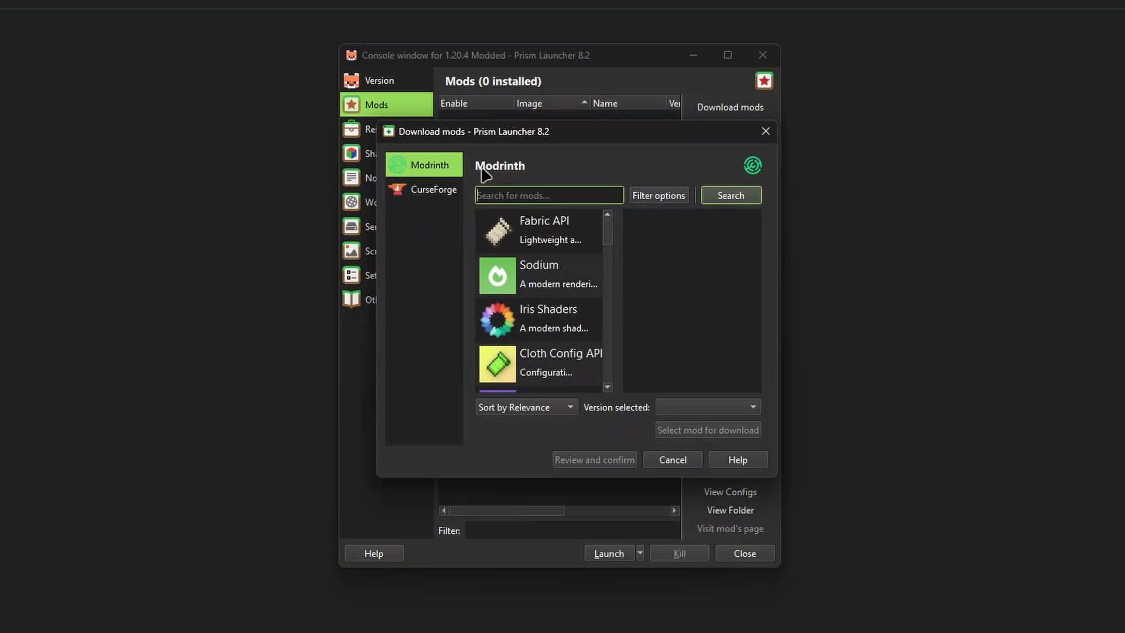
Step: Browse the featured mods offered for the instance on CurseForge
{"action": "left_click", "coordinate": [440, 189]}
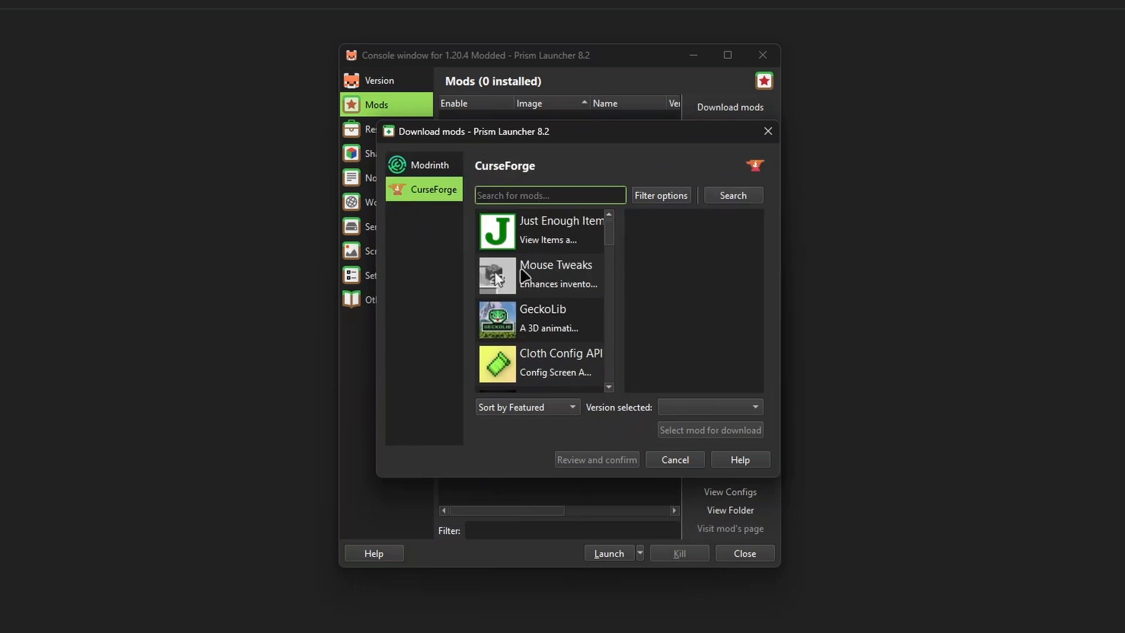
{"action": "scroll", "coordinate": [525, 298], "scroll_direction": "down", "scroll_amount": 4}
{"action": "scroll", "coordinate": [525, 298], "scroll_direction": "up", "scroll_amount": 4}
{"action": "scroll", "coordinate": [508, 258], "scroll_direction": "down", "scroll_amount": 3}
{"action": "scroll", "coordinate": [508, 304], "scroll_direction": "up", "scroll_amount": 3}
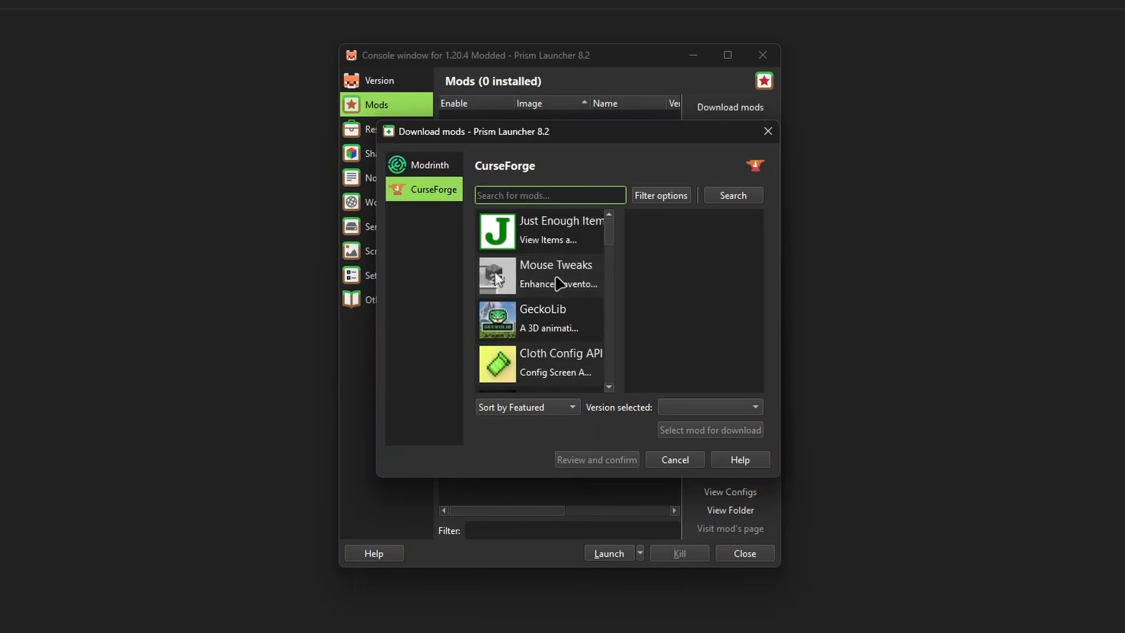
Step: Return to the Modrinth mods and select the 1.20.4 version of Fabric API for download
{"action": "left_click", "coordinate": [415, 166]}
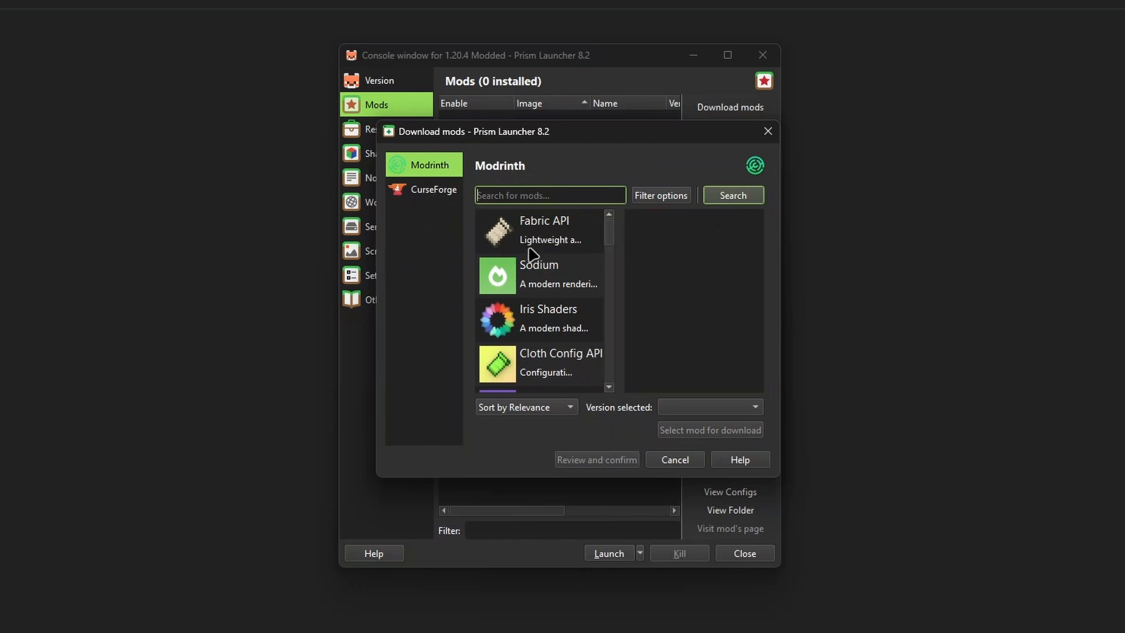
{"action": "left_click", "coordinate": [562, 221]}
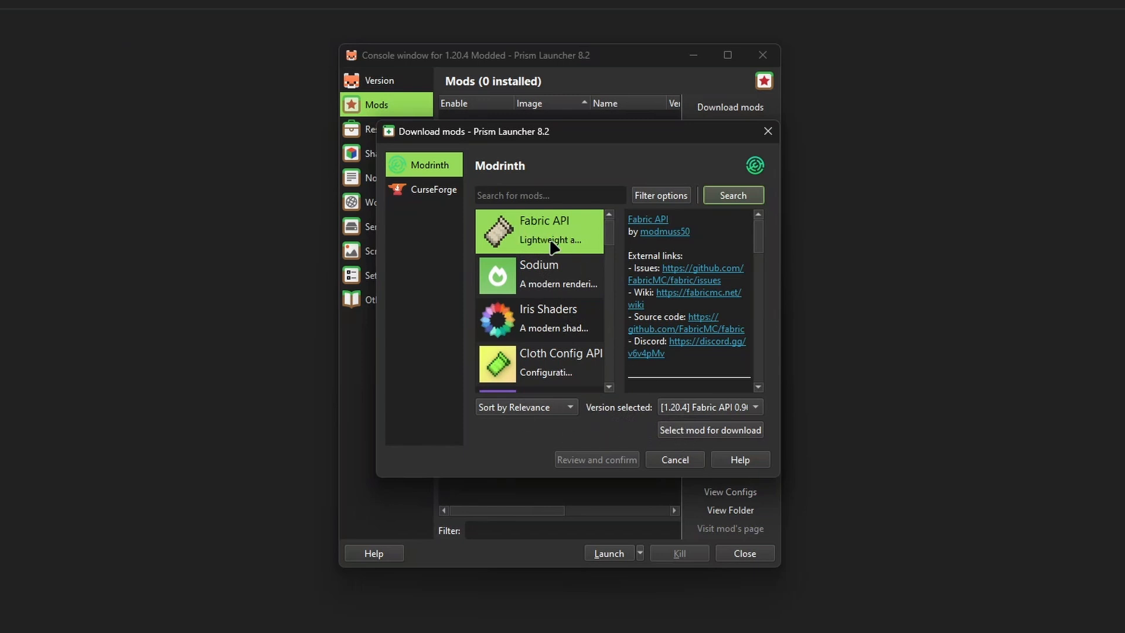
{"action": "left_click", "coordinate": [692, 433]}
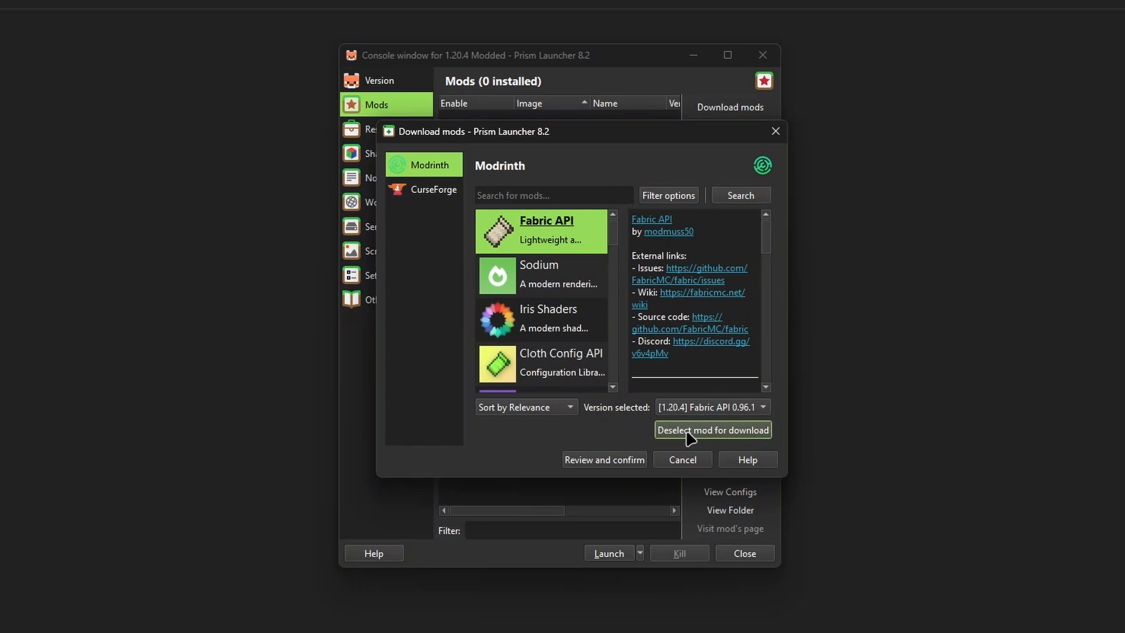
Step: Look through the available 1.20.4 versions of Fabric API and keep the selected one
{"action": "left_click", "coordinate": [704, 408]}
{"action": "scroll", "coordinate": [717, 532], "scroll_direction": "down", "scroll_amount": 2}
{"action": "scroll", "coordinate": [718, 533], "scroll_direction": "up", "scroll_amount": 2}
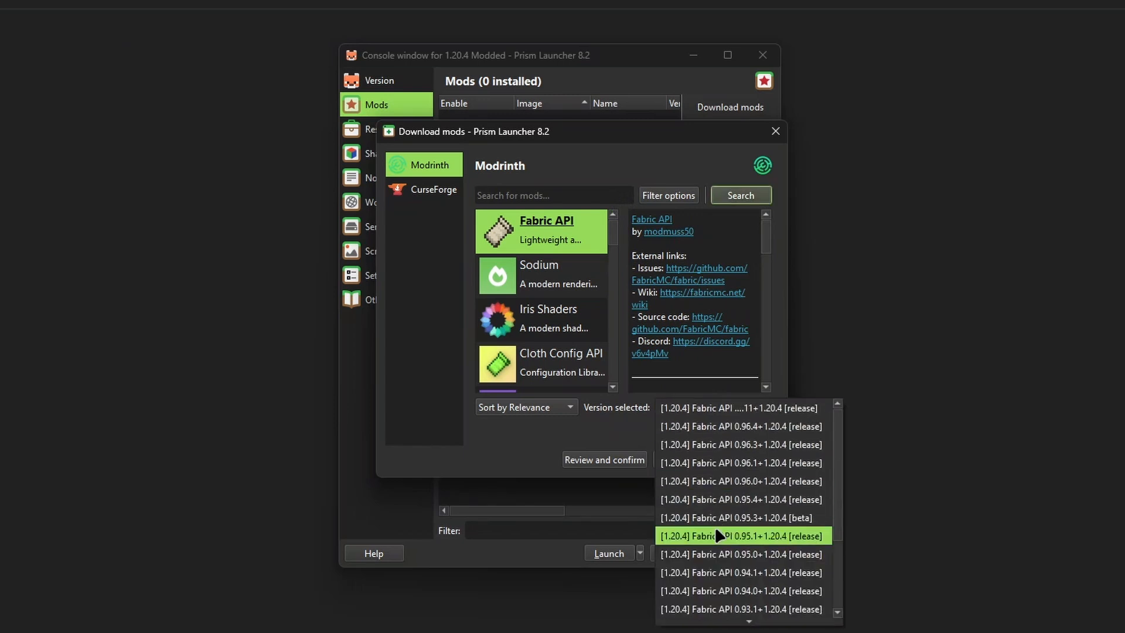
{"action": "left_click", "coordinate": [721, 408]}
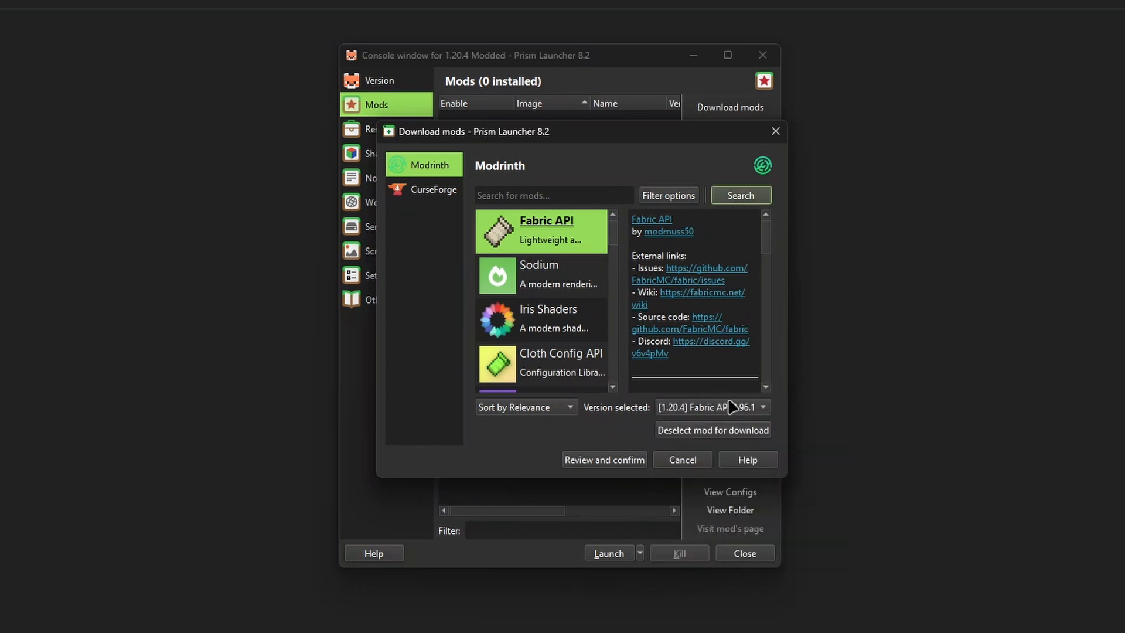
Step: Select Sodium 0.5.8 and Lithium 0.12.1 from the Modrinth mods for download
{"action": "left_click", "coordinate": [563, 265]}
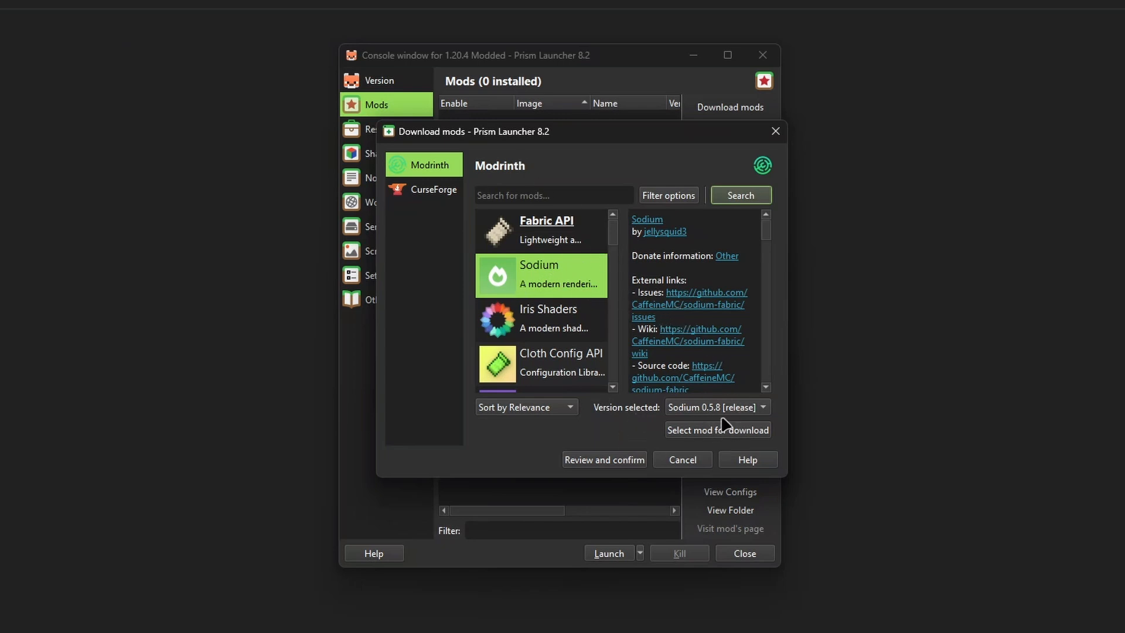
{"action": "left_click", "coordinate": [682, 432]}
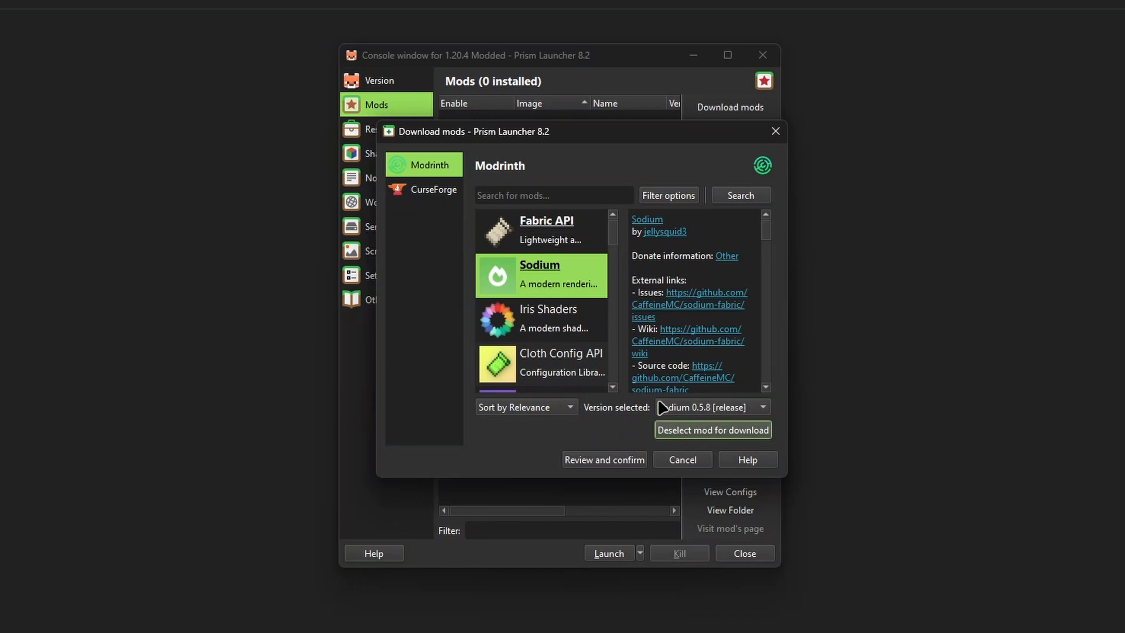
{"action": "scroll", "coordinate": [516, 293], "scroll_direction": "down", "scroll_amount": 3}
{"action": "left_click", "coordinate": [544, 274]}
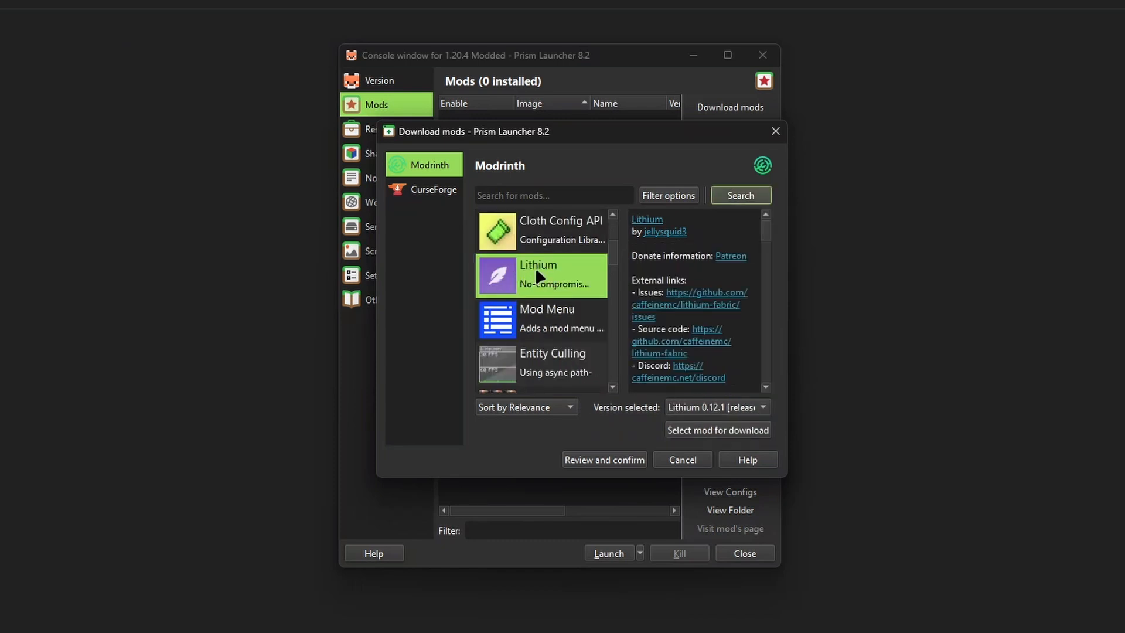
{"action": "left_click", "coordinate": [677, 433]}
Step: Add Mod Menu v9.0.0 and Iris Shaders 1.6.17 for Minecraft 1.20.4 to the mods selected for download
{"action": "left_click", "coordinate": [543, 318]}
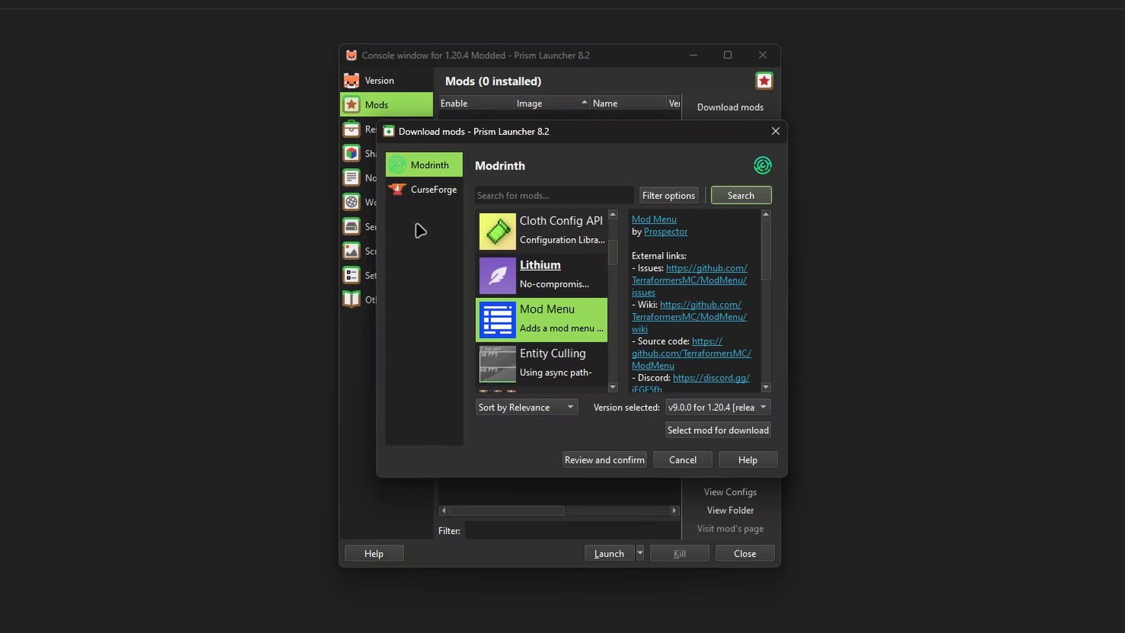
{"action": "left_click", "coordinate": [690, 432]}
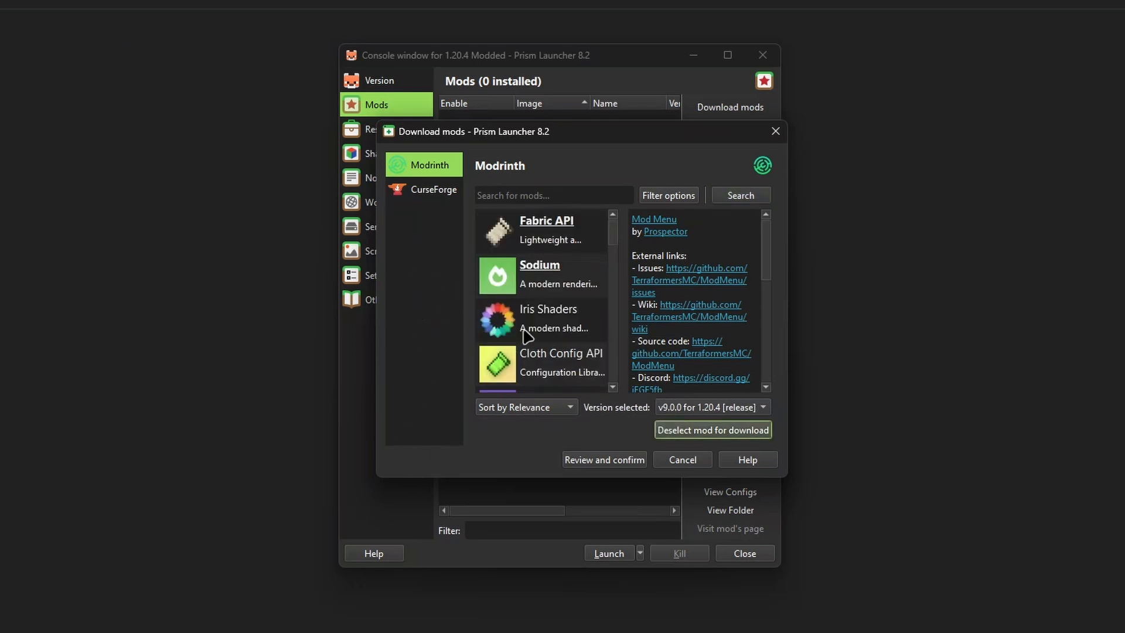
{"action": "left_click", "coordinate": [550, 314]}
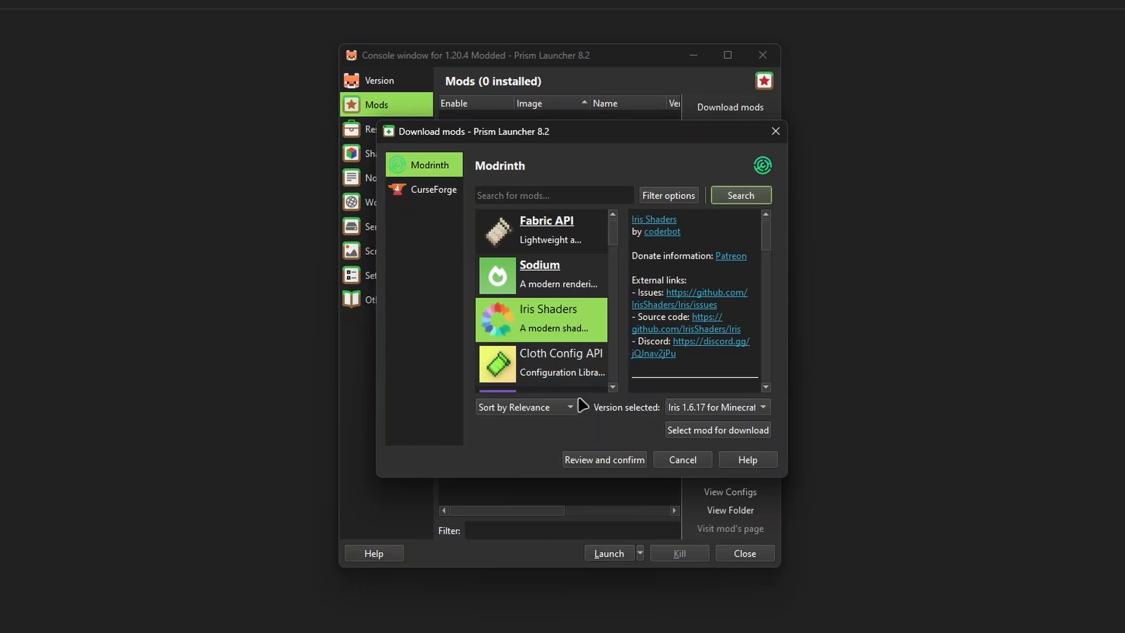
{"action": "left_click", "coordinate": [705, 428]}
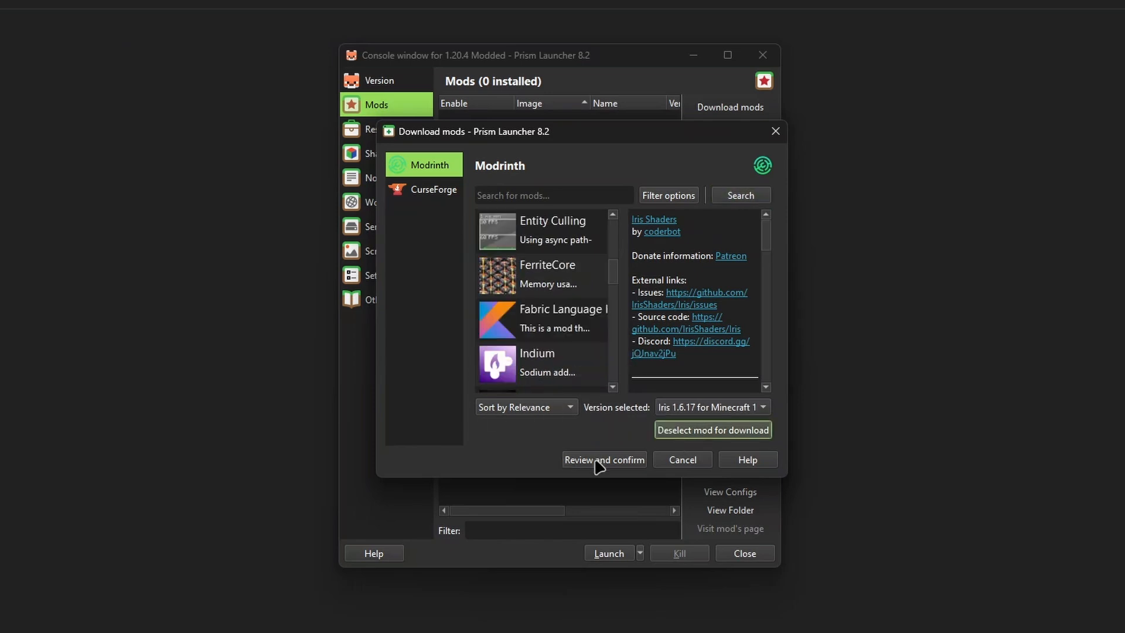
Step: Review the mod selection with Fabric API, Iris Shaders, Lithium, Mod Menu and Sodium all checked, and download them
{"action": "left_click", "coordinate": [629, 460]}
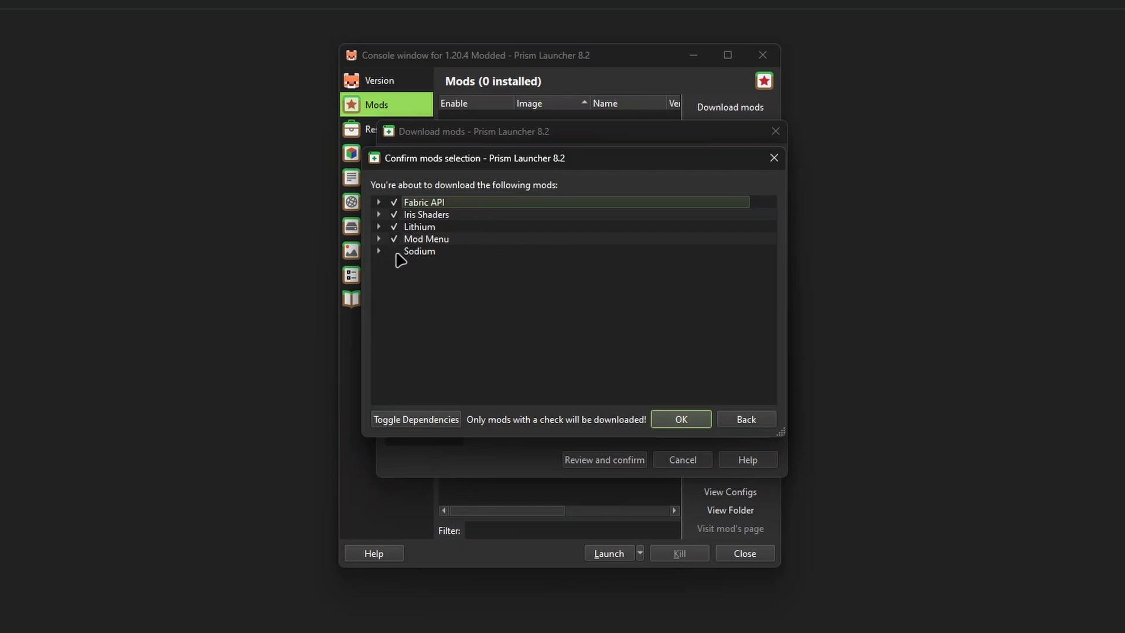
{"action": "left_click", "coordinate": [396, 252]}
{"action": "left_click_drag", "start_coordinate": [504, 166], "coordinate": [509, 202]}
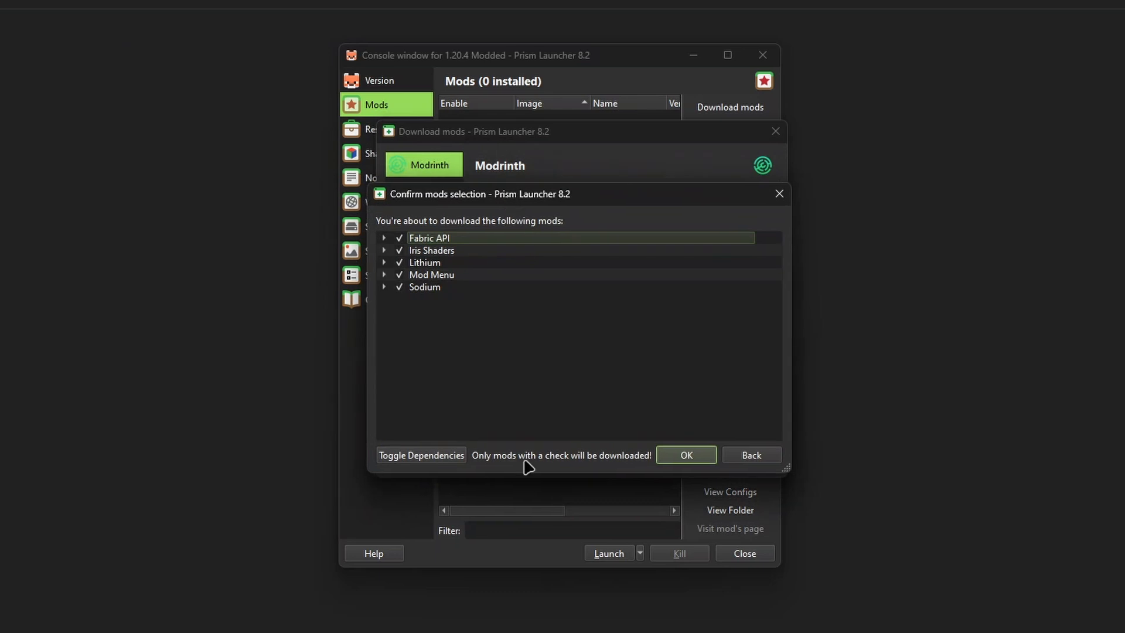
{"action": "left_click", "coordinate": [684, 456]}
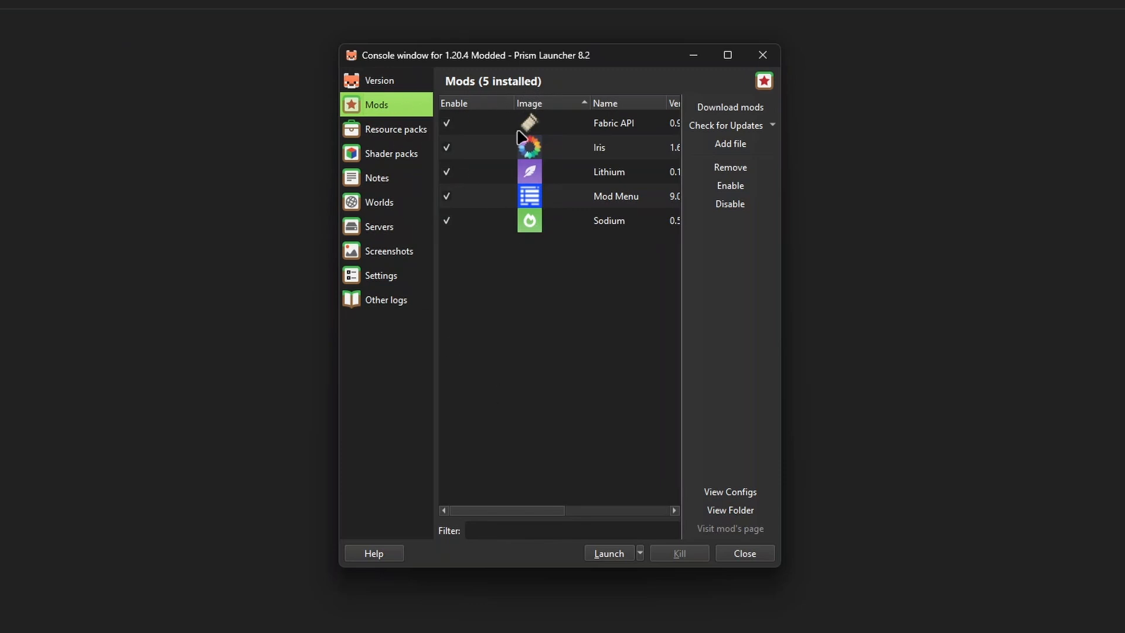
Step: Reopen and cancel the mod downloader, and try disabling and re-enabling Iris in the installed mods list
{"action": "left_click", "coordinate": [731, 107]}
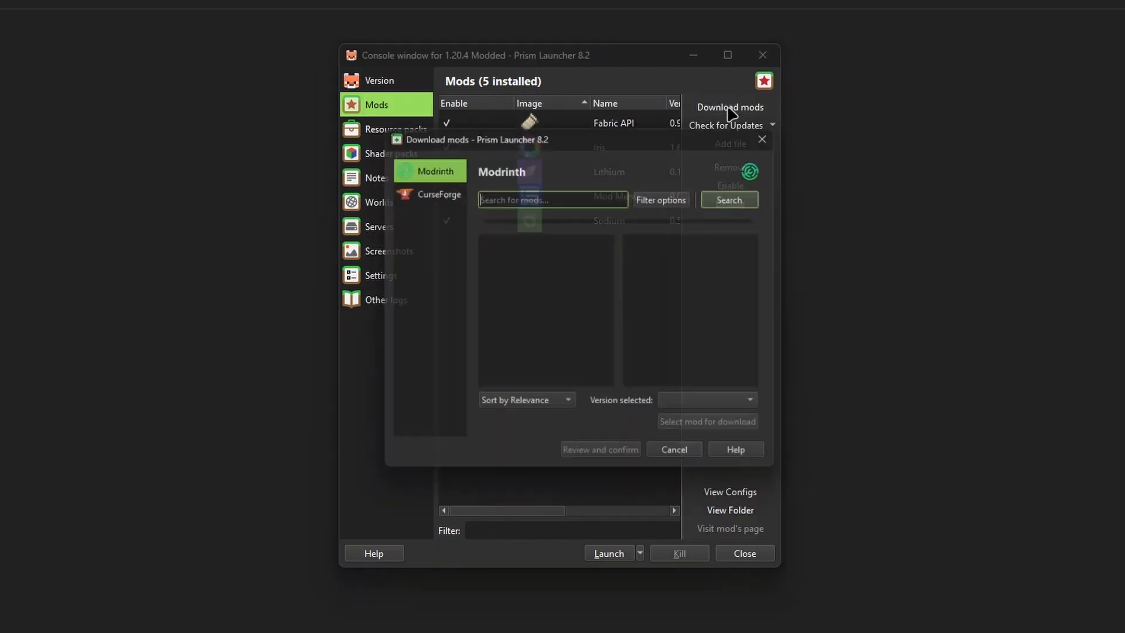
{"action": "left_click", "coordinate": [691, 463]}
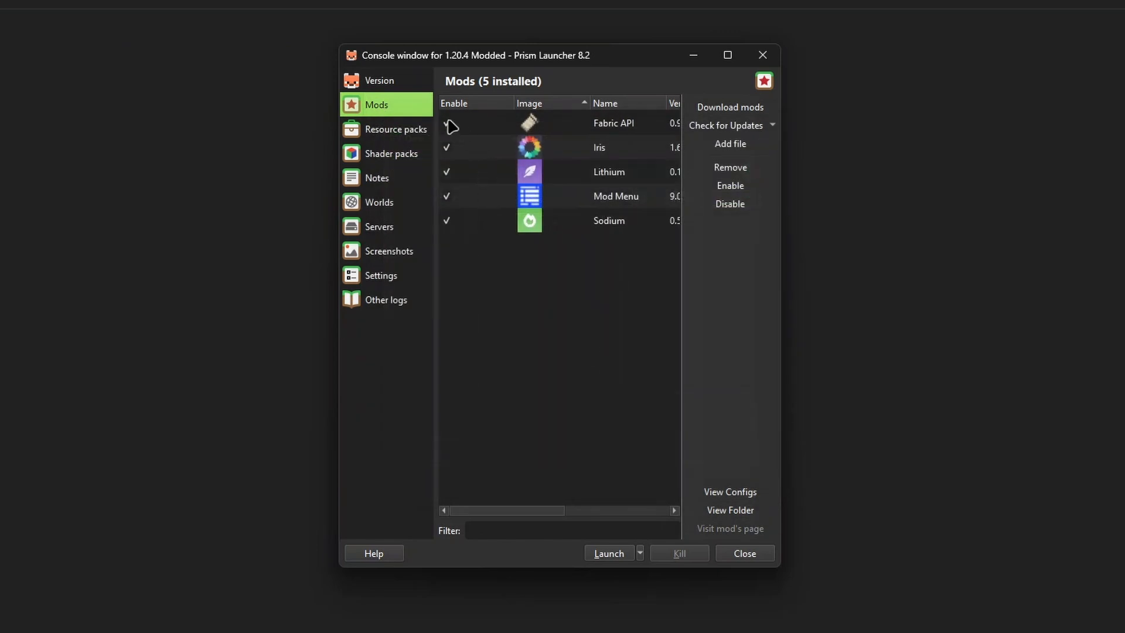
{"action": "left_click", "coordinate": [443, 153]}
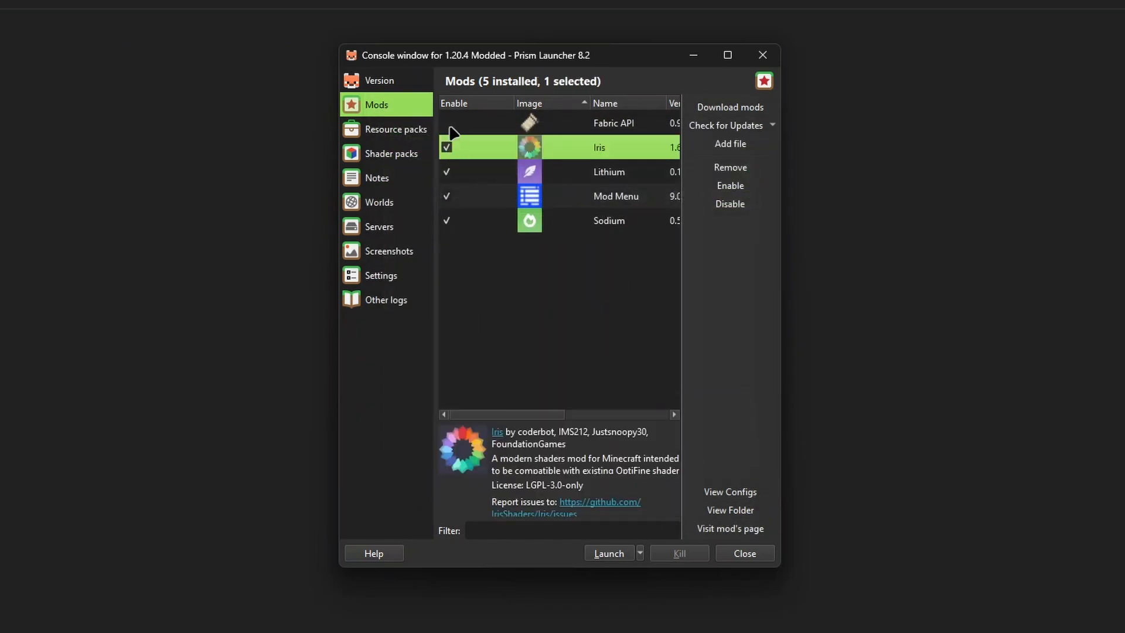
{"action": "left_click", "coordinate": [576, 164]}
{"action": "left_click", "coordinate": [447, 154]}
{"action": "right_click", "coordinate": [599, 154]}
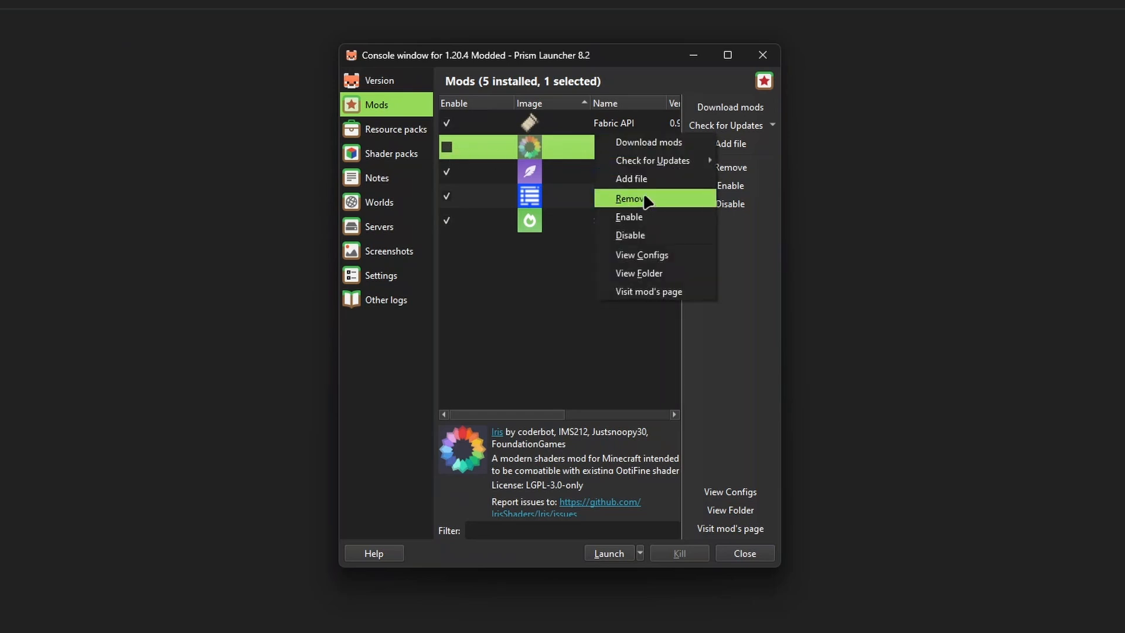
{"action": "left_click", "coordinate": [447, 147]}
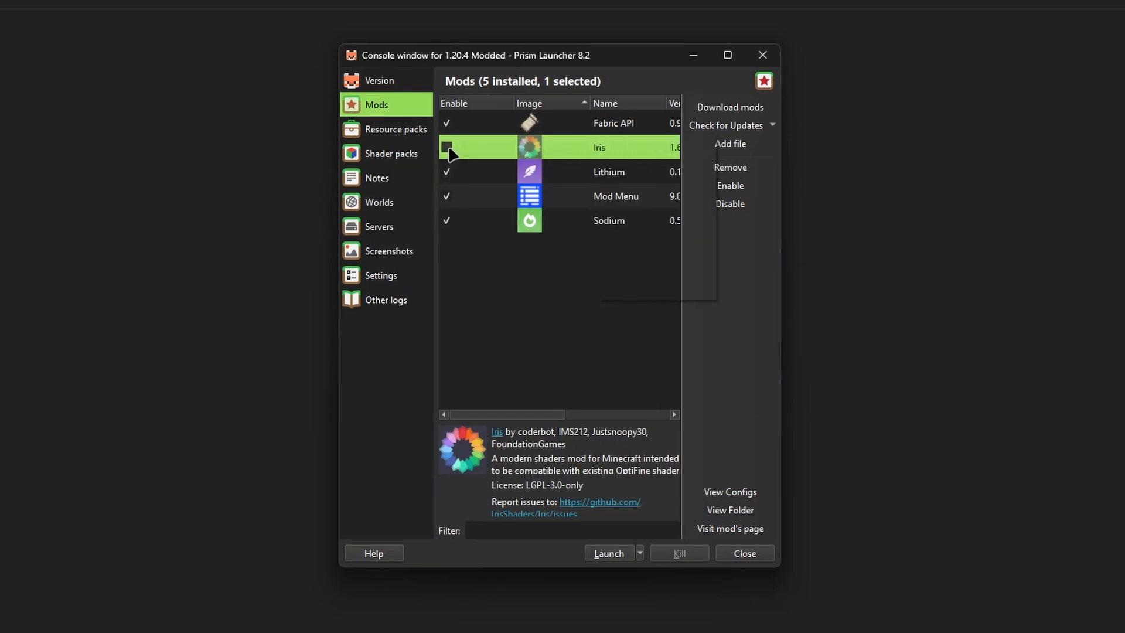
{"action": "left_click", "coordinate": [471, 304]}
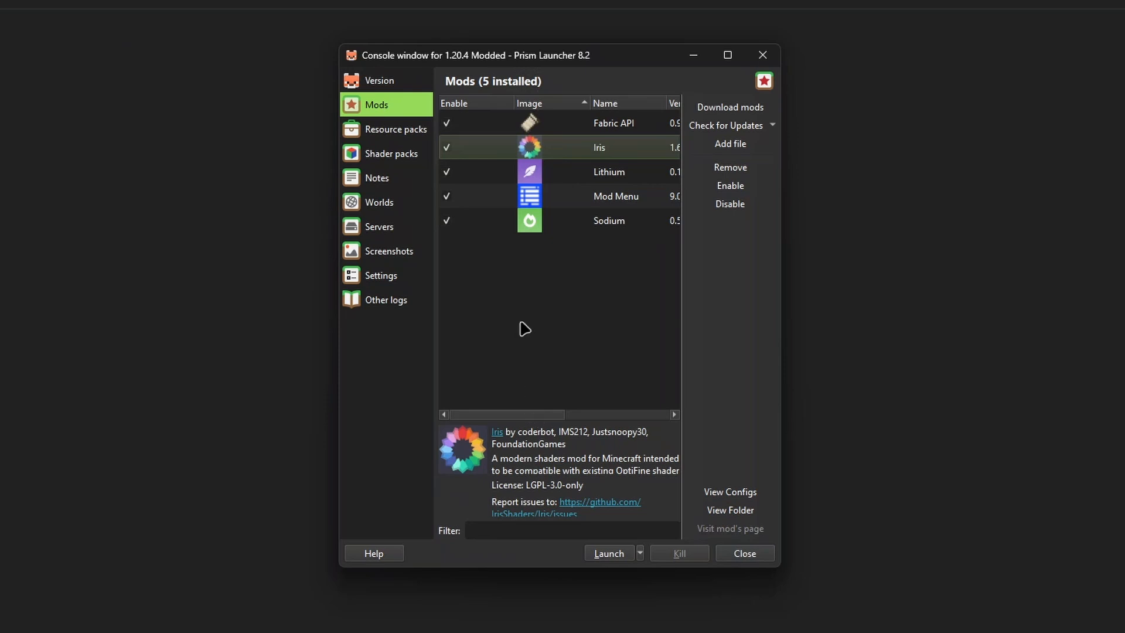
Step: Browse the resource packs offered on Modrinth for the instance and leave without downloading any
{"action": "left_click", "coordinate": [408, 132]}
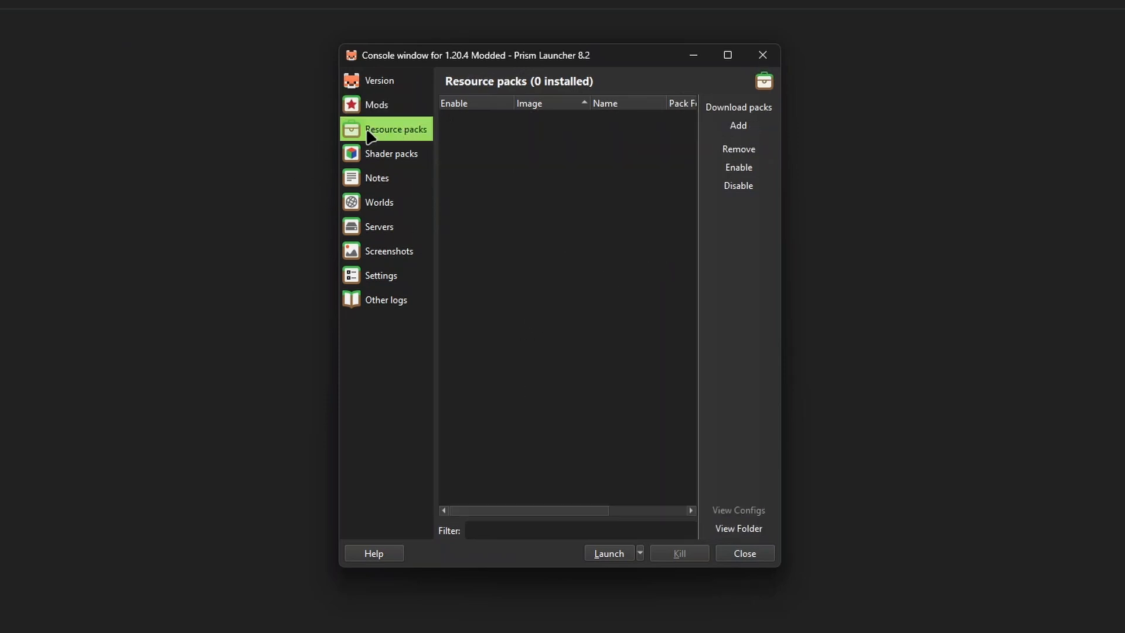
{"action": "left_click", "coordinate": [737, 109]}
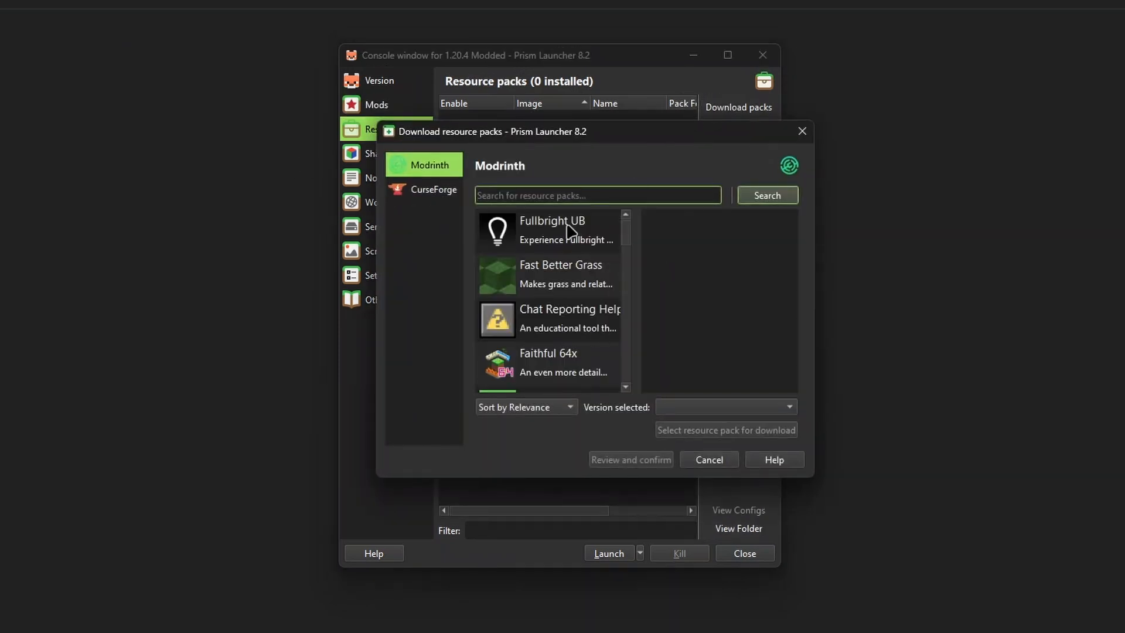
{"action": "scroll", "coordinate": [484, 297], "scroll_direction": "down", "scroll_amount": 1}
{"action": "key", "text": "Escape"}
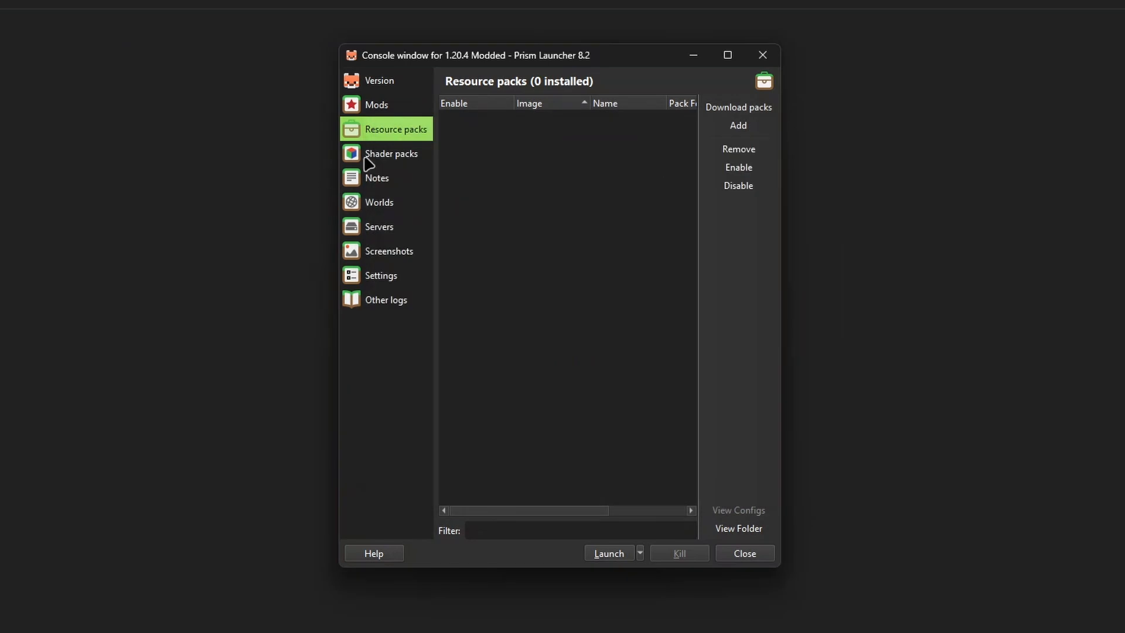
Step: Browse the Modrinth shader packs for the instance and select Complementary Shaders - Reimagined r5.1.1 for download
{"action": "left_click", "coordinate": [400, 156]}
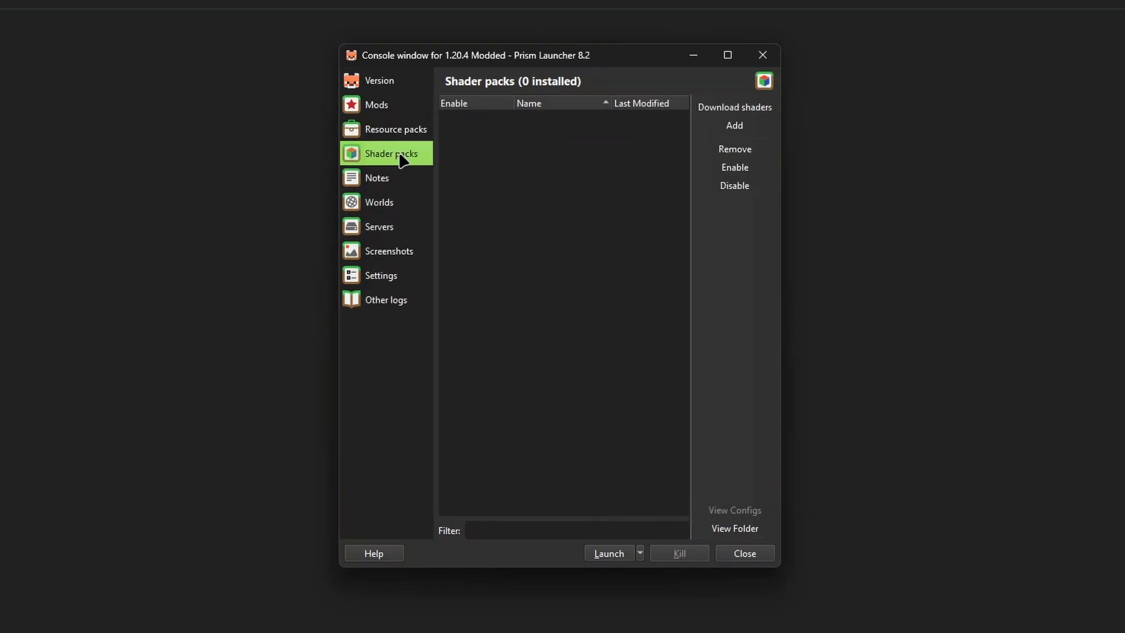
{"action": "left_click", "coordinate": [703, 110]}
{"action": "scroll", "coordinate": [542, 246], "scroll_direction": "down", "scroll_amount": 1}
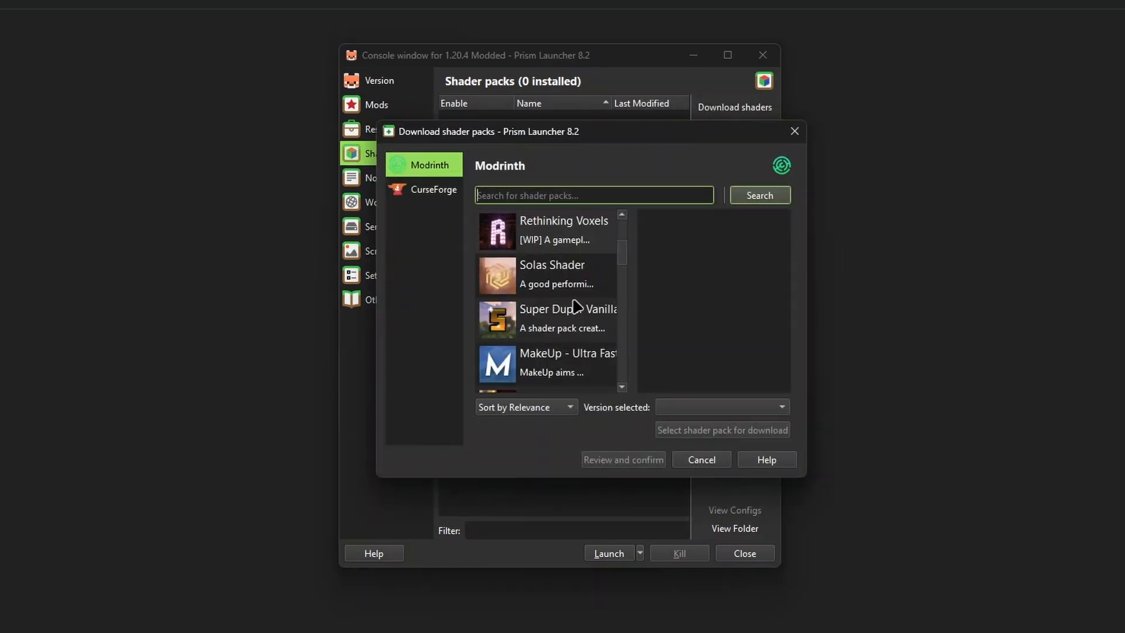
{"action": "scroll", "coordinate": [552, 232], "scroll_direction": "up", "scroll_amount": 1}
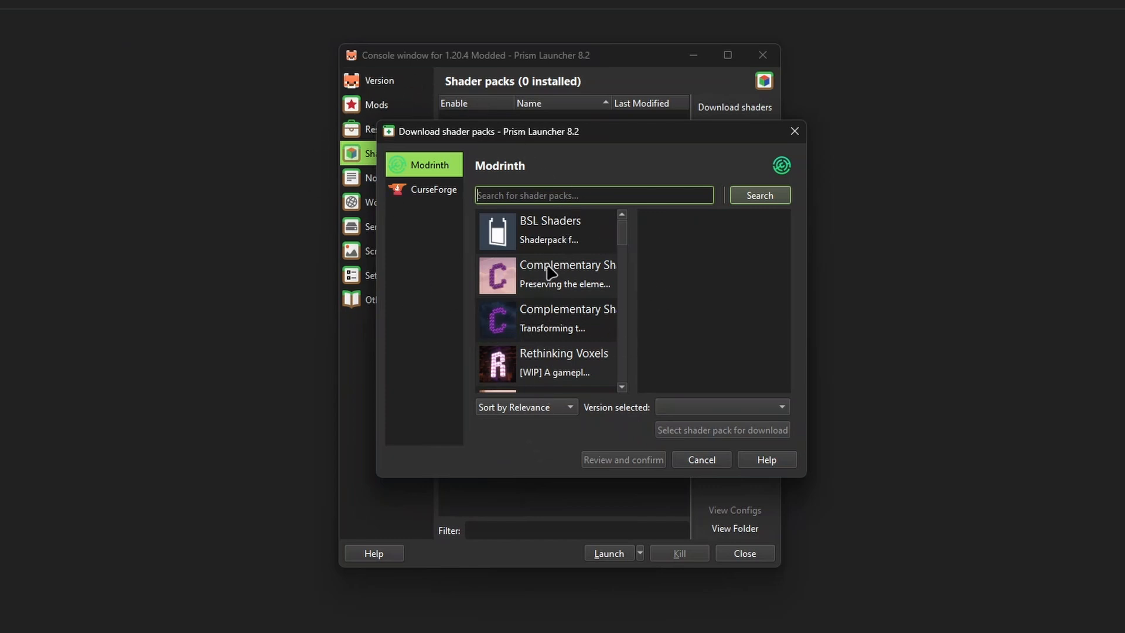
{"action": "scroll", "coordinate": [551, 273], "scroll_direction": "down", "scroll_amount": 1}
{"action": "scroll", "coordinate": [604, 319], "scroll_direction": "up", "scroll_amount": 1}
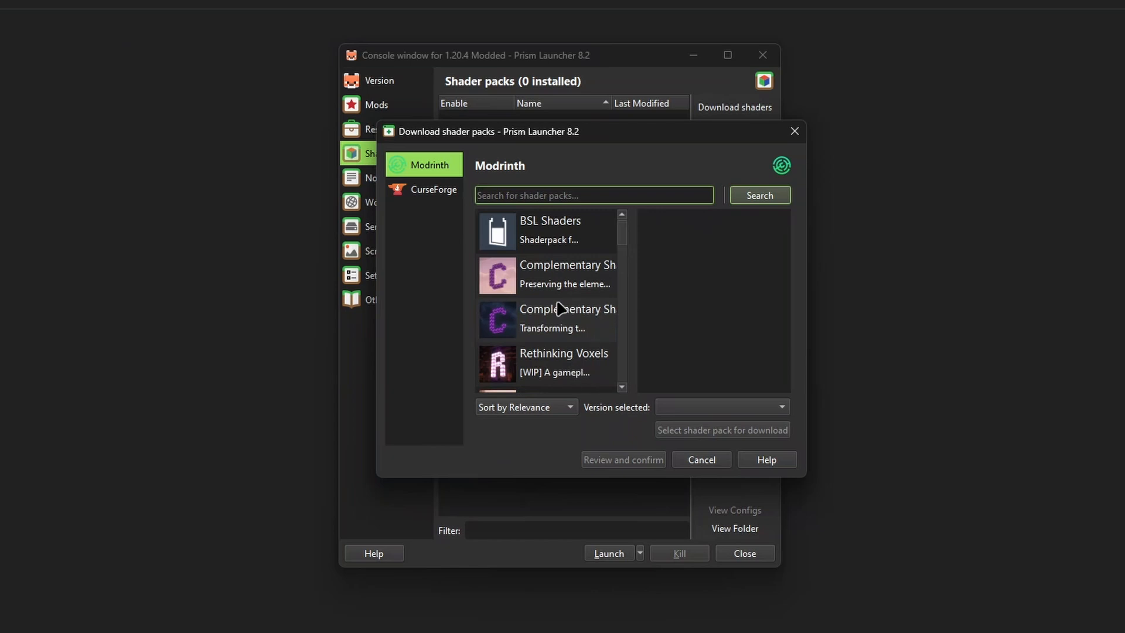
{"action": "left_click", "coordinate": [565, 258]}
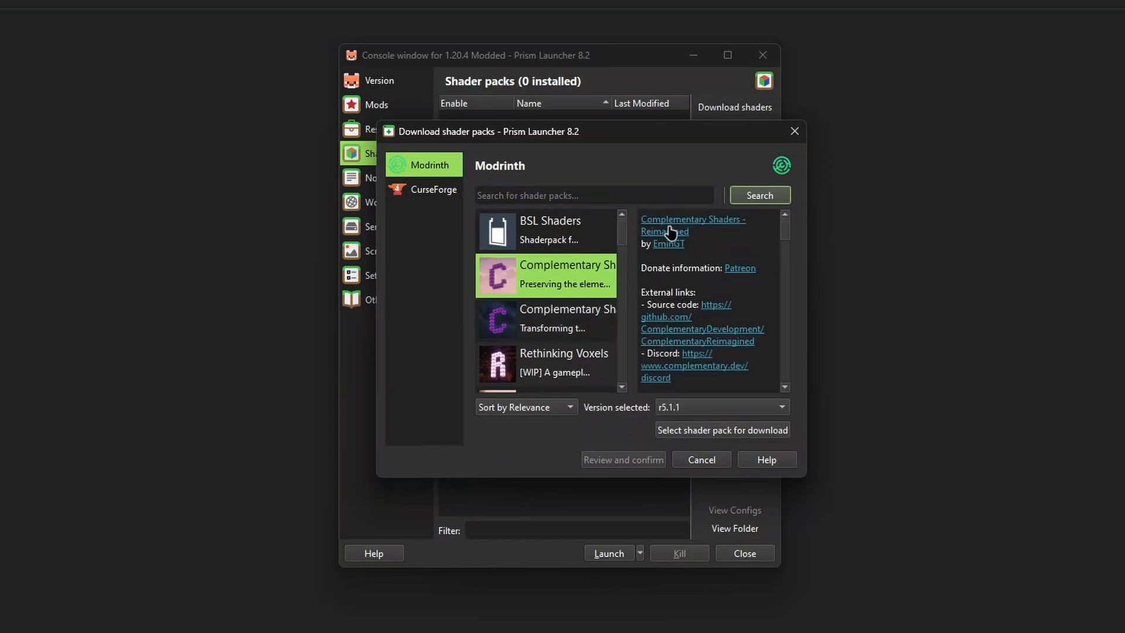
{"action": "left_click", "coordinate": [678, 437]}
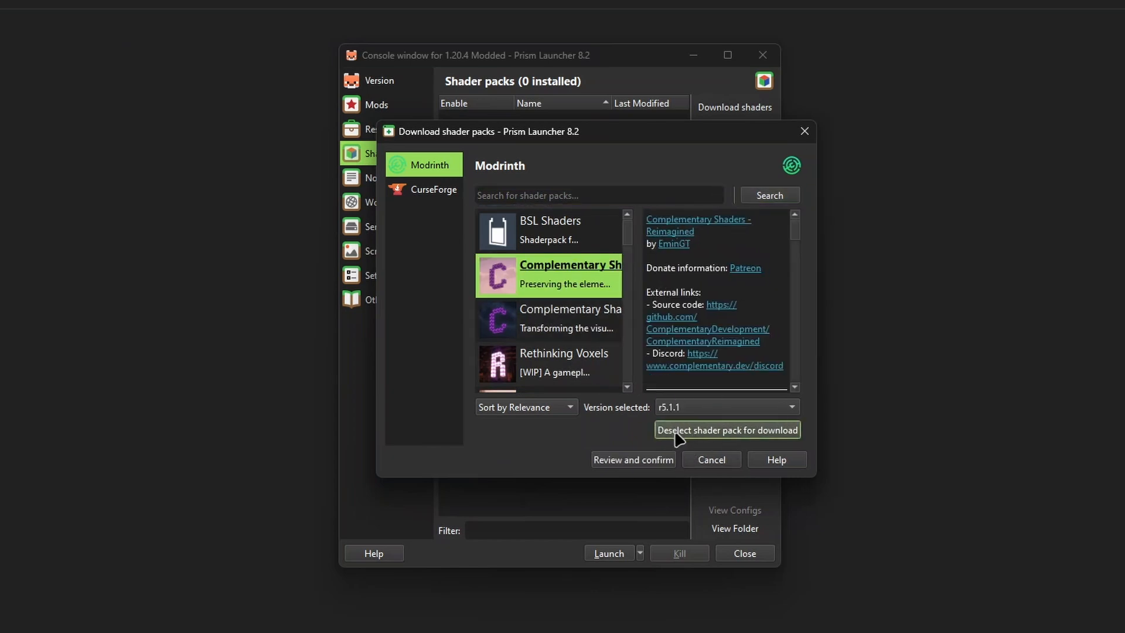
Step: Preview BSL Shaders and Rethinking Voxels, and confirm the download of only Complementary Shaders - Reimagined
{"action": "left_click", "coordinate": [547, 224]}
{"action": "scroll", "coordinate": [552, 351], "scroll_direction": "down", "scroll_amount": 1}
{"action": "scroll", "coordinate": [567, 296], "scroll_direction": "up", "scroll_amount": 1}
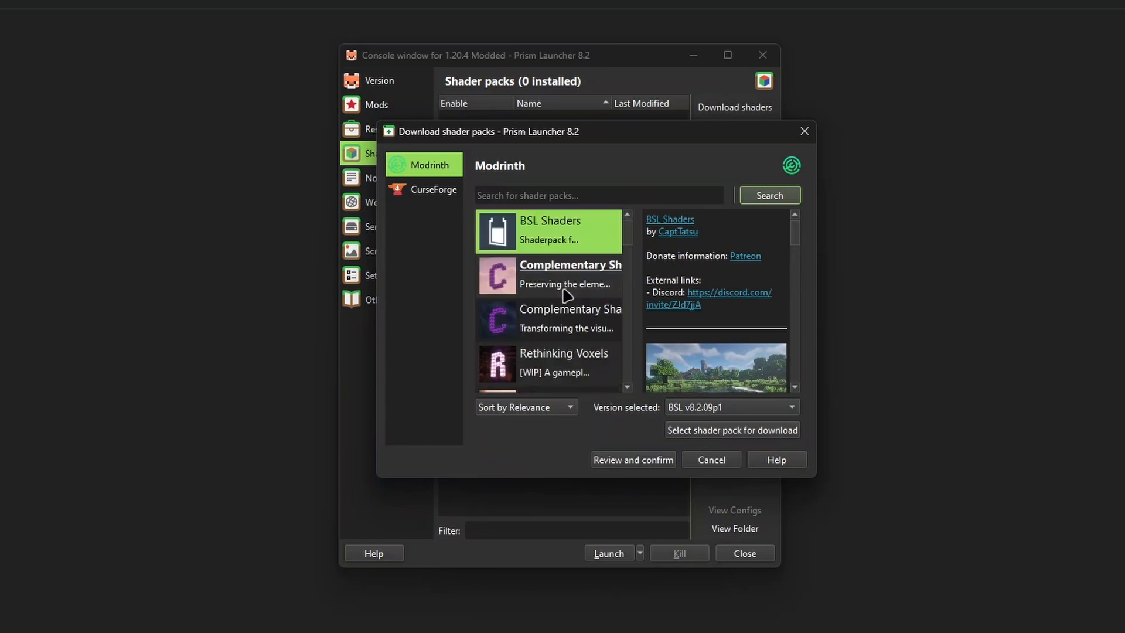
{"action": "left_click", "coordinate": [555, 360]}
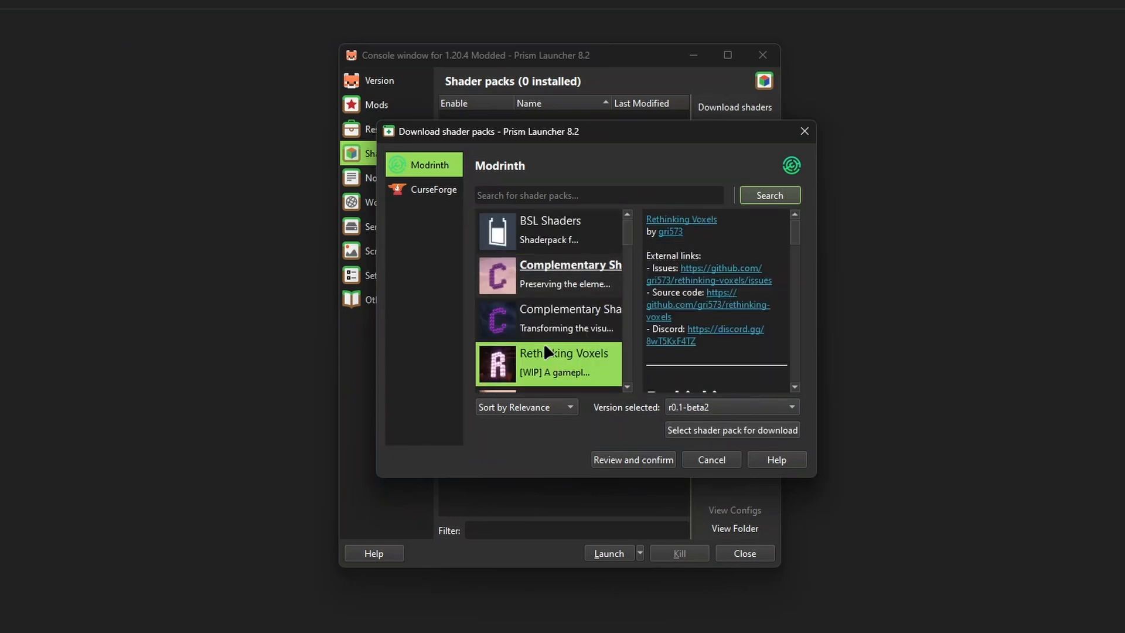
{"action": "left_click", "coordinate": [626, 460]}
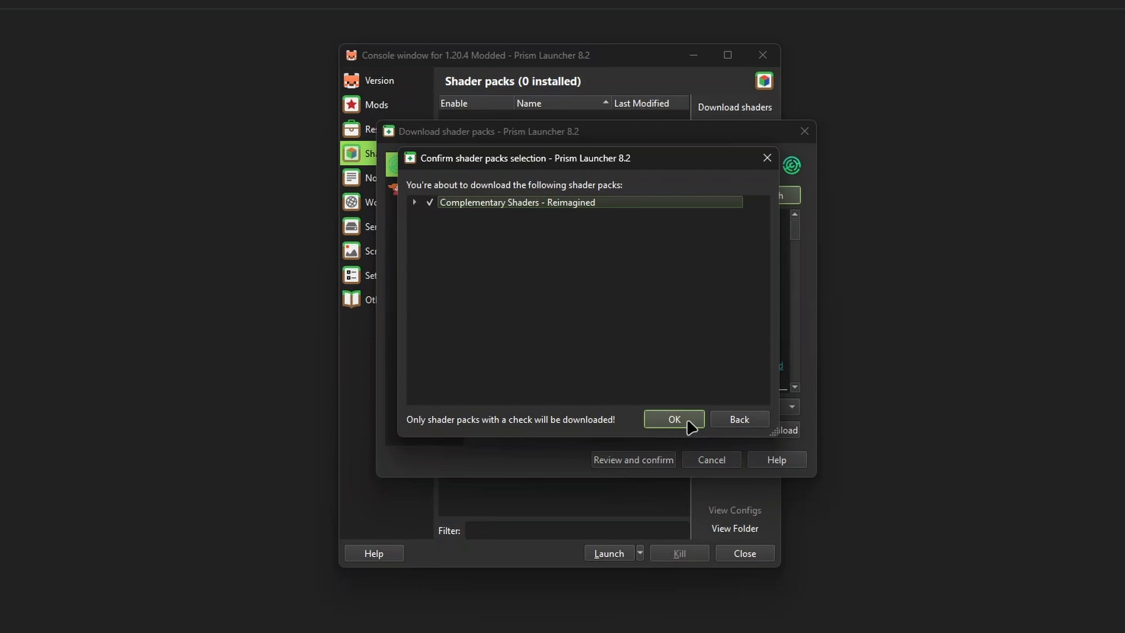
{"action": "left_click", "coordinate": [674, 420]}
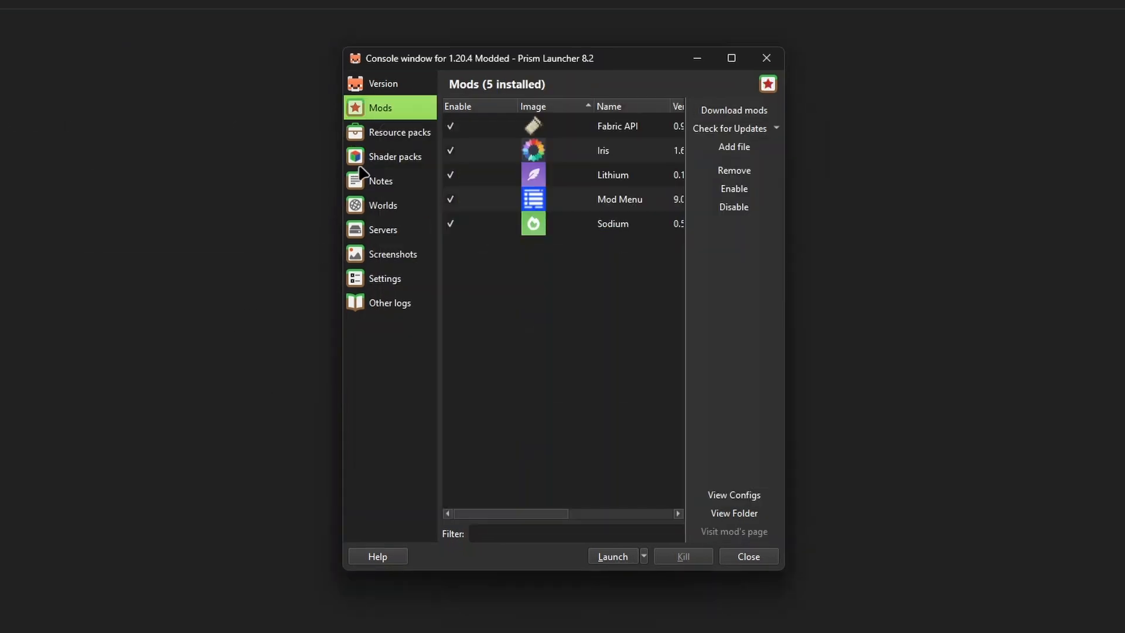
Step: Look over the instance's Screenshots and Worlds pages
{"action": "left_click", "coordinate": [391, 256]}
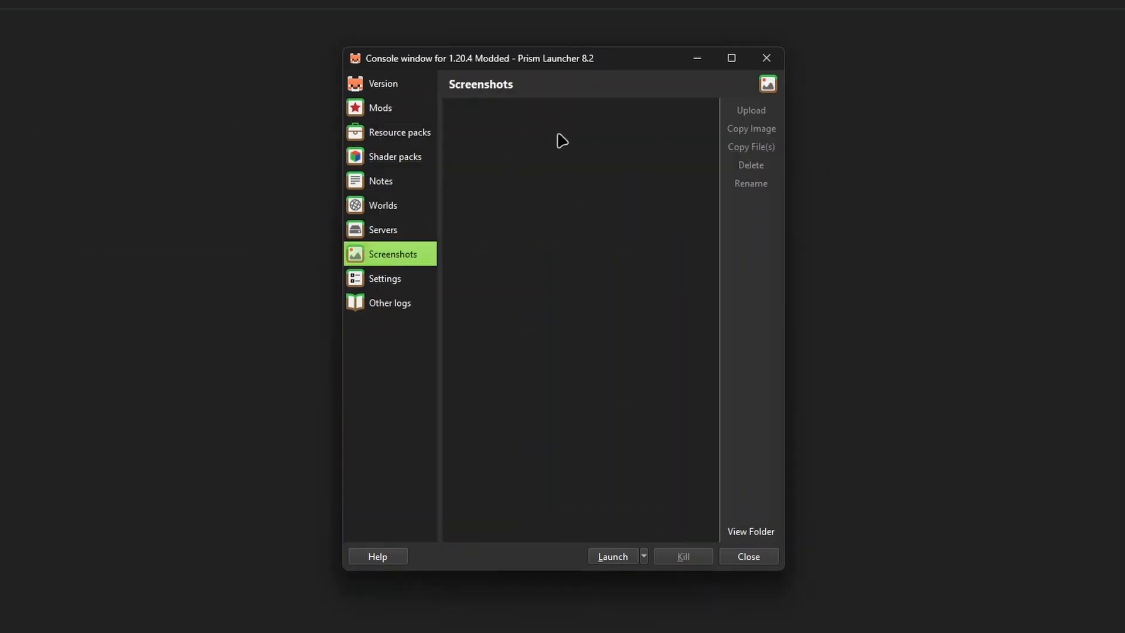
{"action": "left_click", "coordinate": [377, 211]}
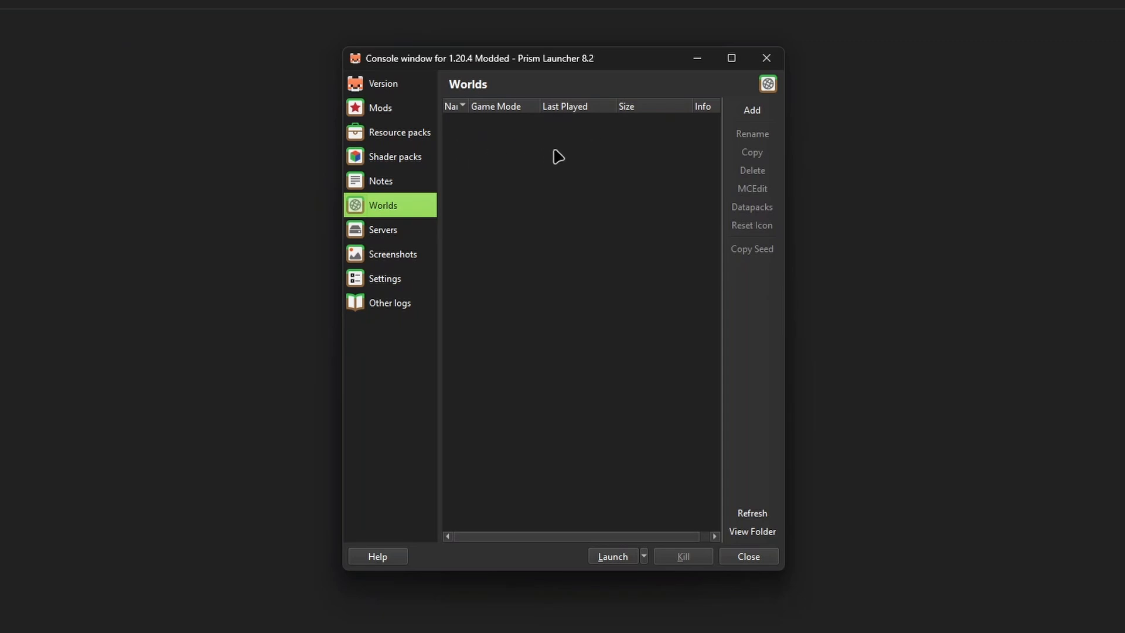
Step: Examine the instance's own memory and game window settings, trying the Memory and Game Window overrides
{"action": "left_click", "coordinate": [388, 280]}
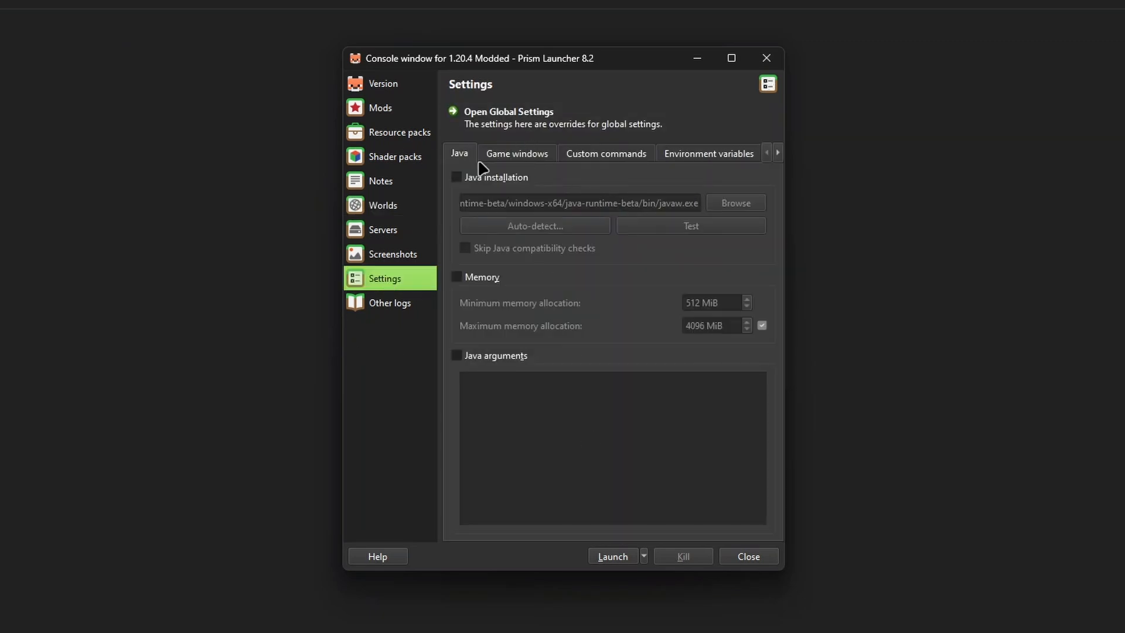
{"action": "left_click", "coordinate": [456, 277]}
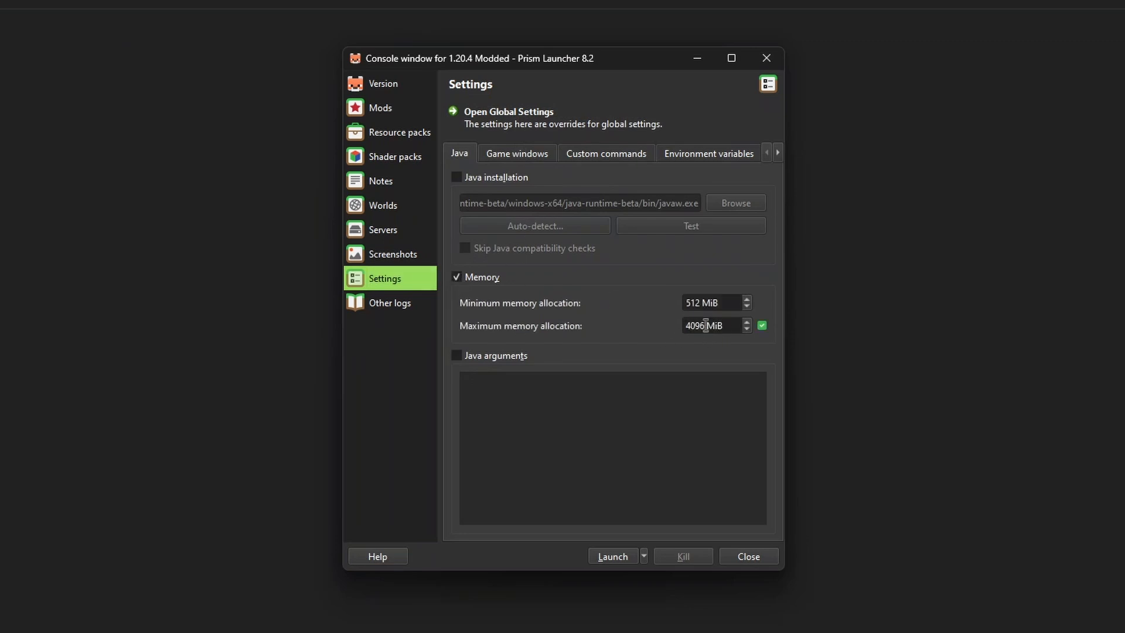
{"action": "left_click", "coordinate": [457, 277]}
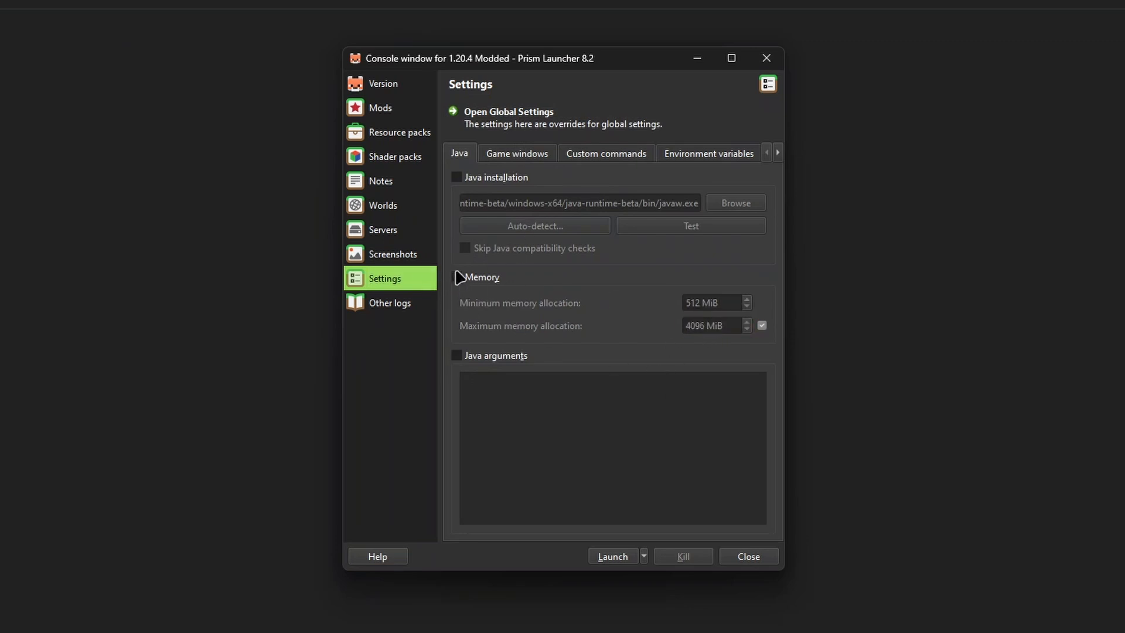
{"action": "left_click", "coordinate": [516, 158]}
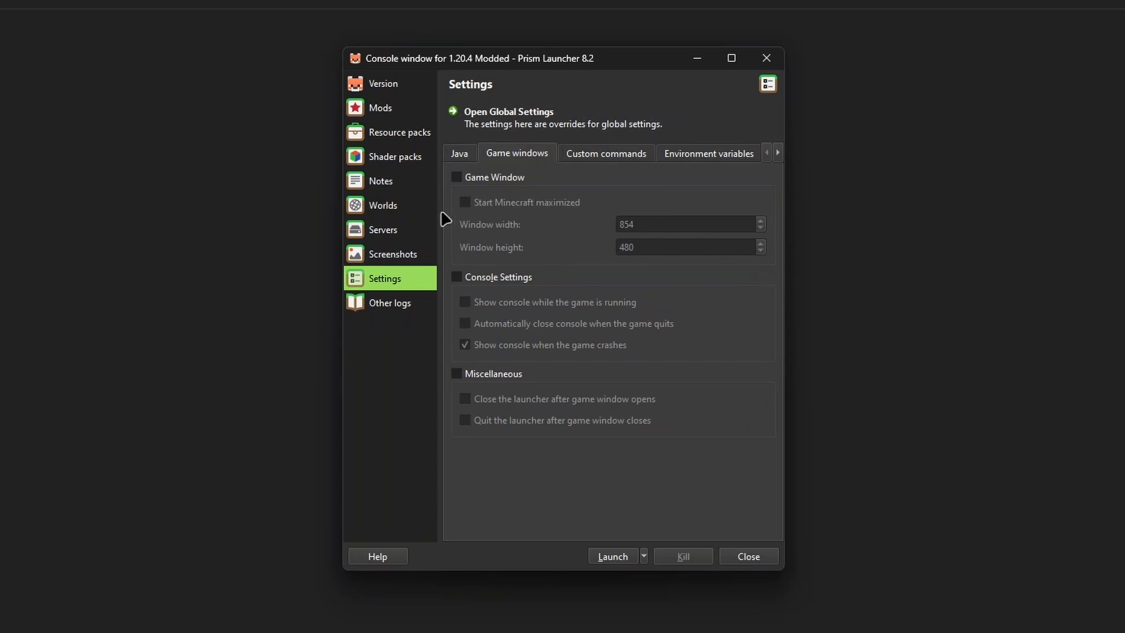
{"action": "left_click", "coordinate": [457, 177]}
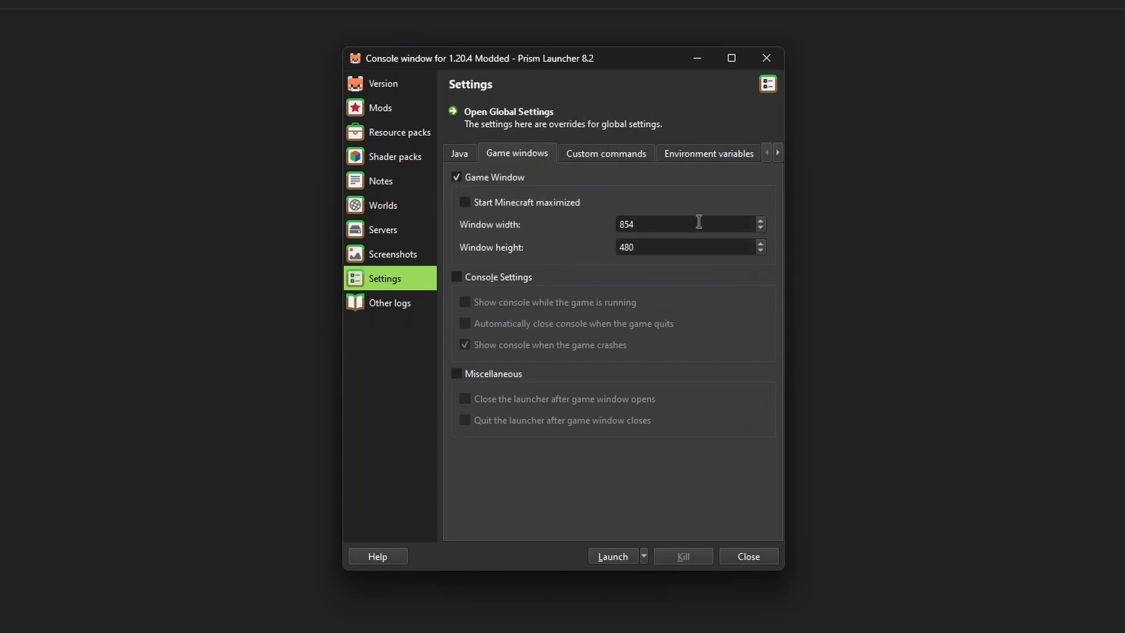
{"action": "left_click", "coordinate": [456, 177]}
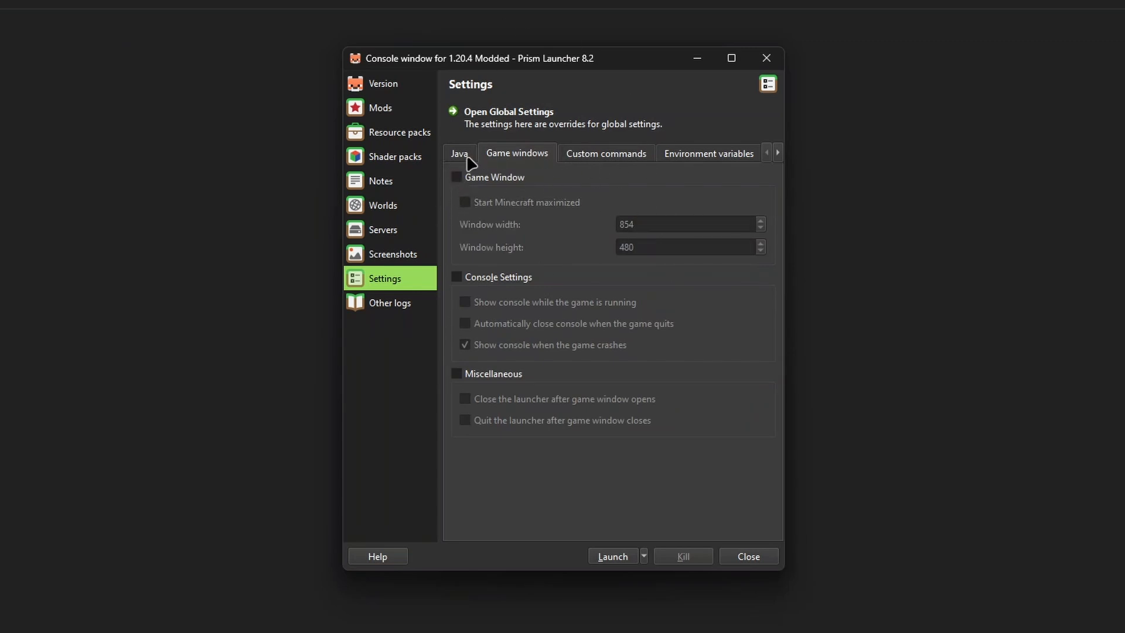
{"action": "left_click", "coordinate": [467, 159]}
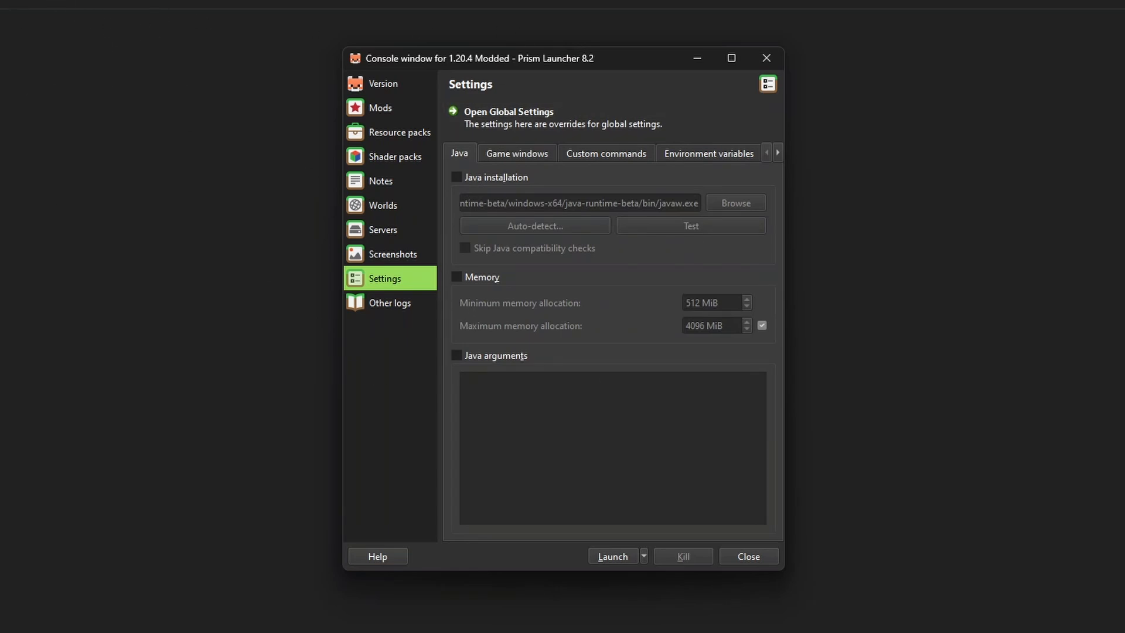
Step: Look over the remaining instance settings and the installed mods, and close the instance's window
{"action": "left_click", "coordinate": [542, 160]}
{"action": "left_click", "coordinate": [597, 155]}
{"action": "left_click", "coordinate": [489, 156]}
{"action": "left_click", "coordinate": [461, 155]}
{"action": "left_click", "coordinate": [410, 113]}
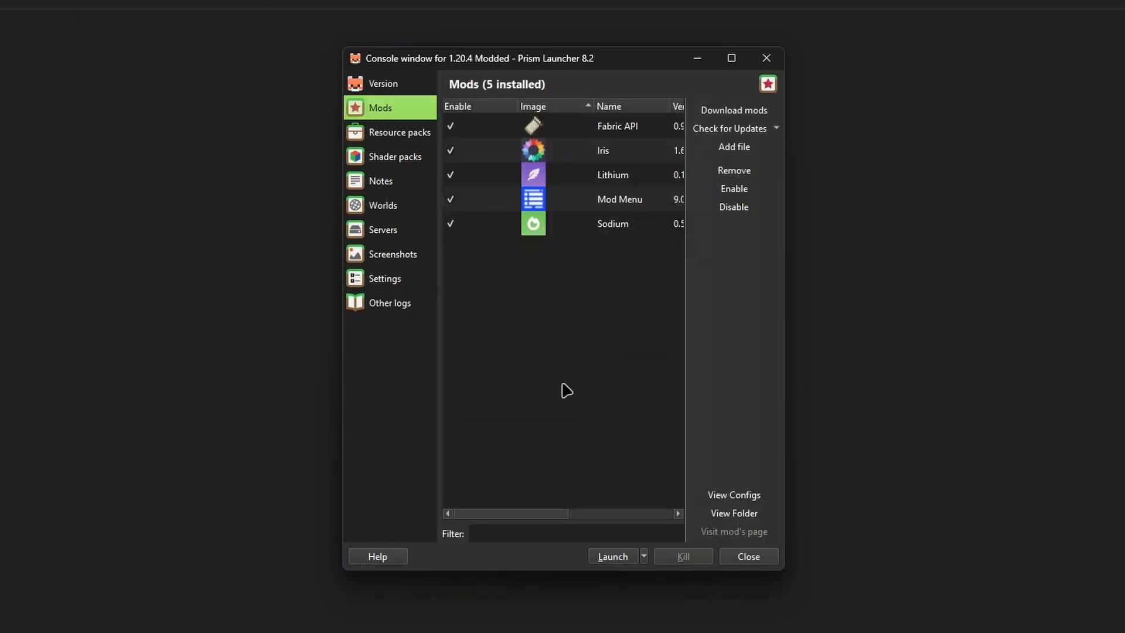
{"action": "left_click", "coordinate": [756, 557]}
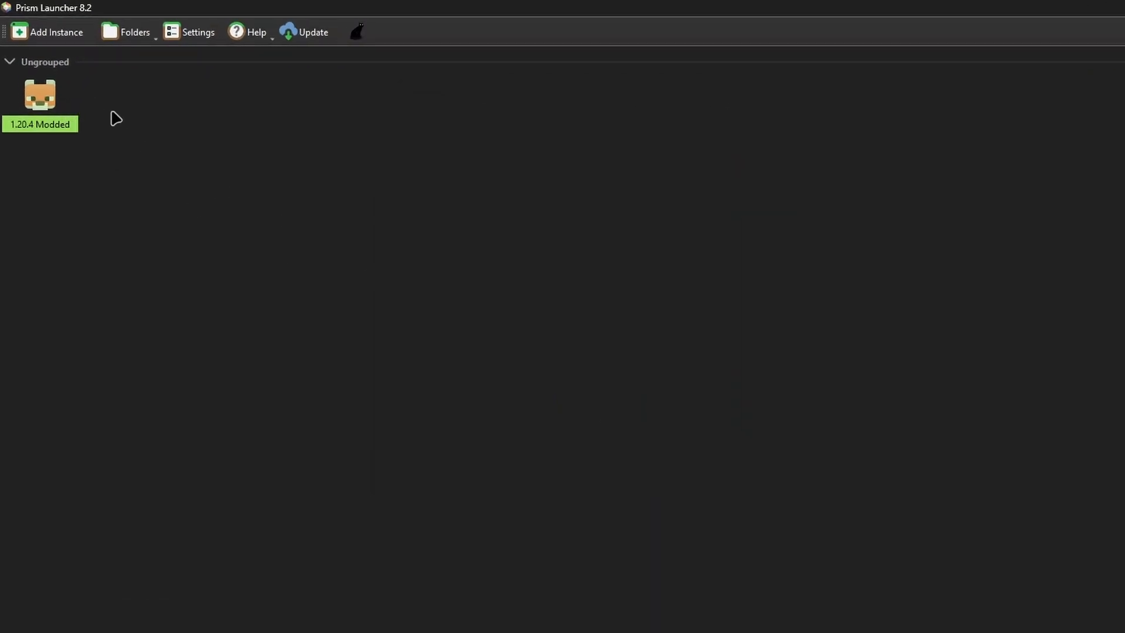
Step: Look over the actions available for the 1.20.4 Modded instance without choosing any
{"action": "right_click", "coordinate": [40, 103]}
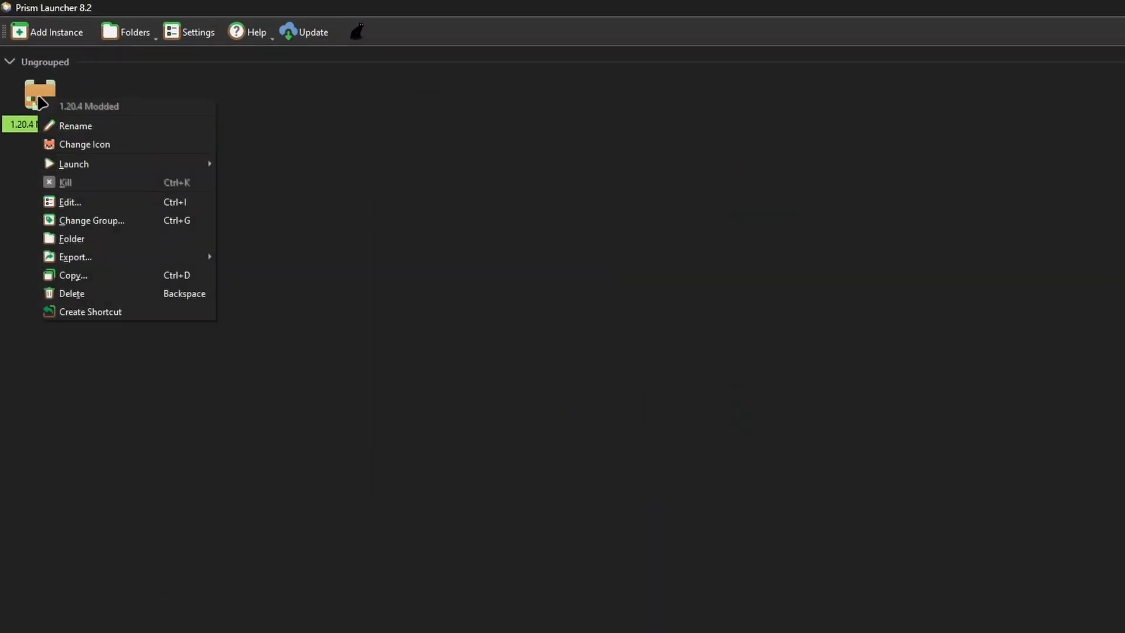
{"action": "mouse_move", "coordinate": [76, 170]}
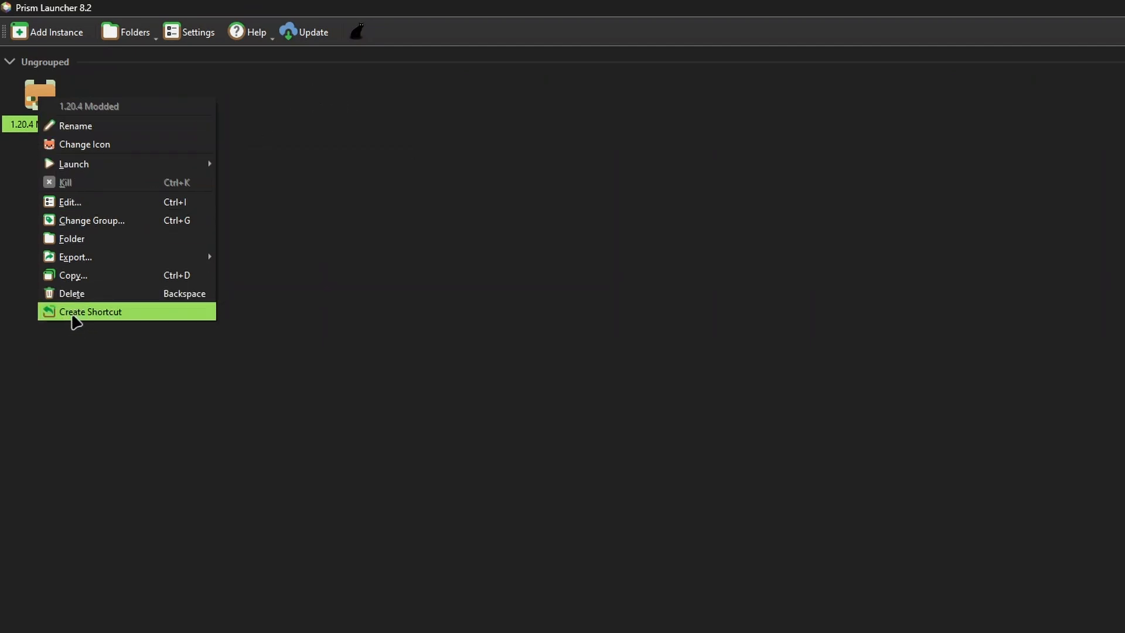
{"action": "left_click", "coordinate": [37, 107]}
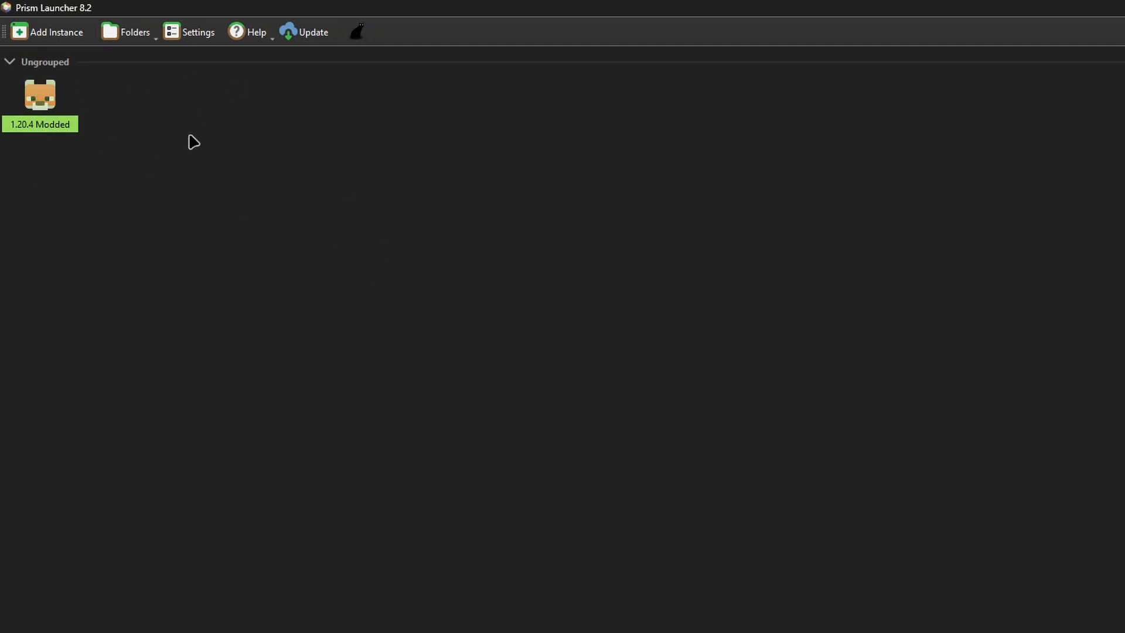
Step: Launch the 1.20.4 Modded instance and continue past the welcome screen with the narrator off
{"action": "double_click", "coordinate": [45, 104]}
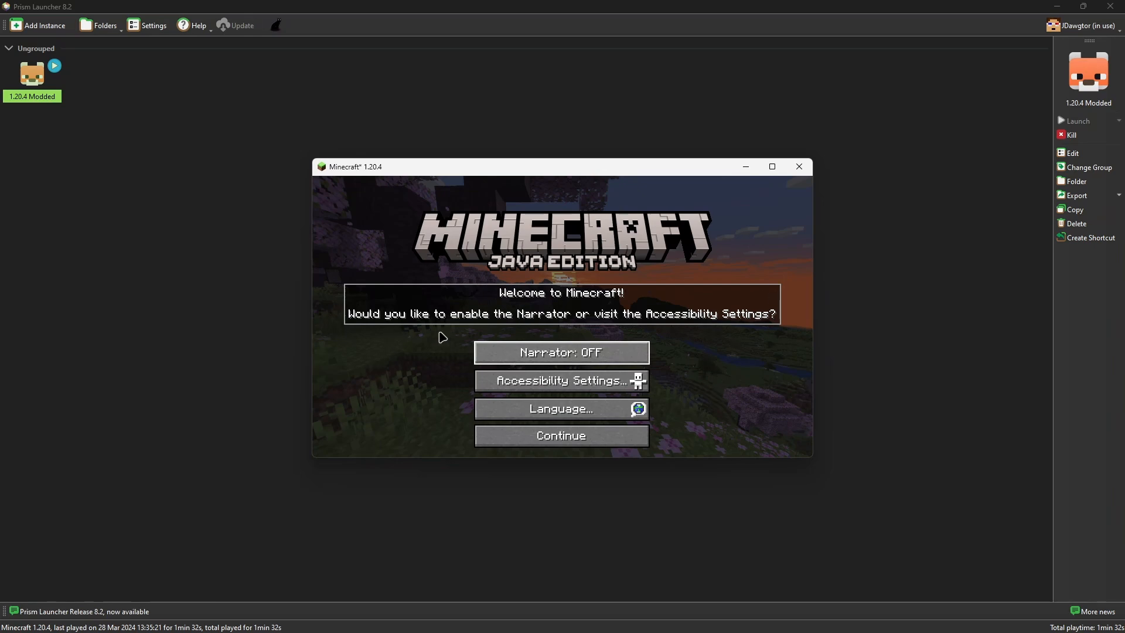
{"action": "left_click", "coordinate": [560, 436]}
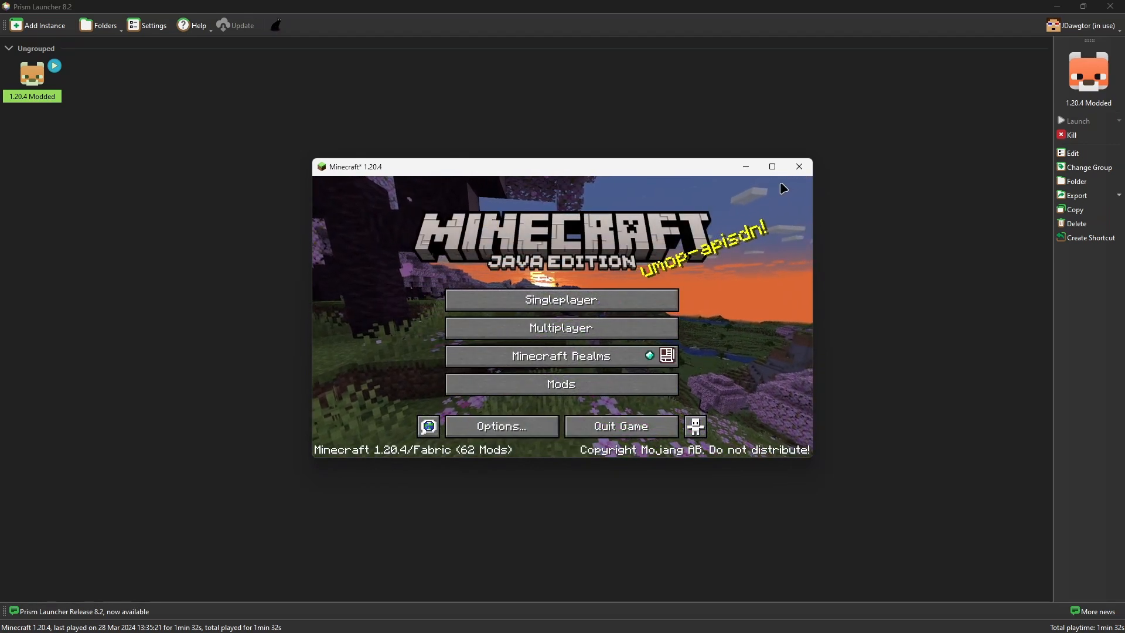
Step: Set the game's music volume to 24% and return to the title screen
{"action": "left_click", "coordinate": [495, 426]}
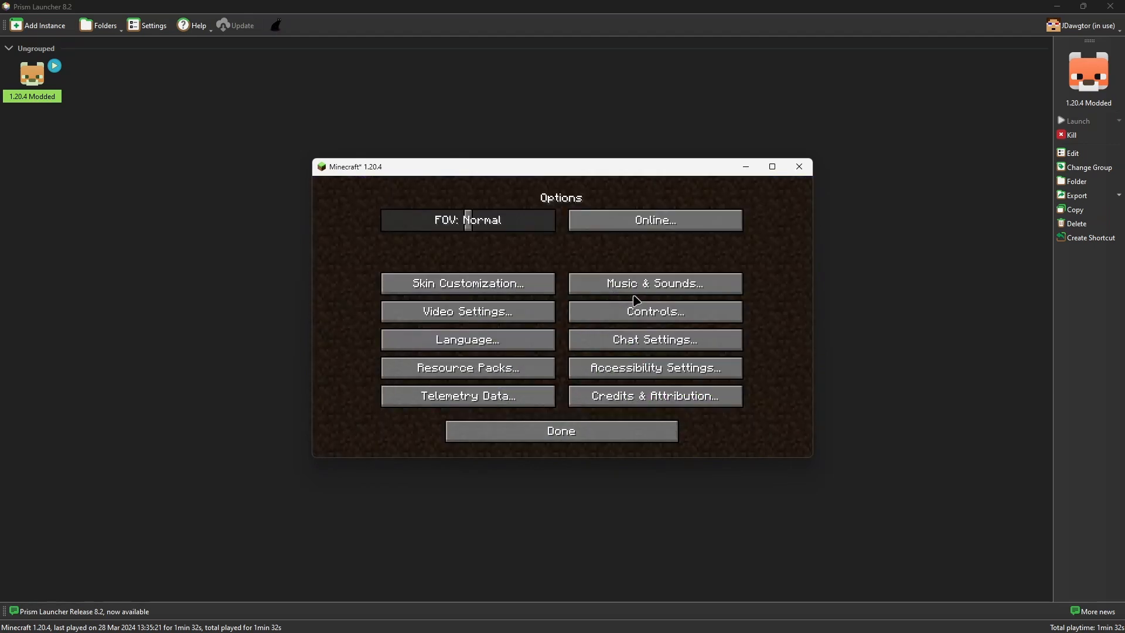
{"action": "left_click", "coordinate": [635, 291]}
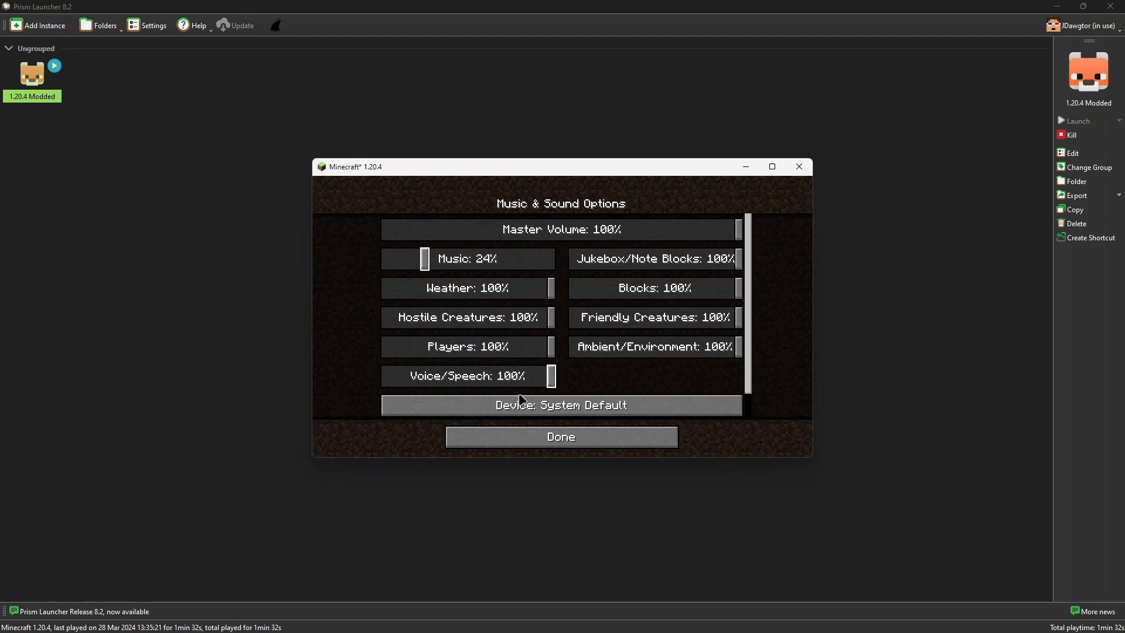
{"action": "left_click", "coordinate": [545, 437]}
{"action": "left_click", "coordinate": [546, 434]}
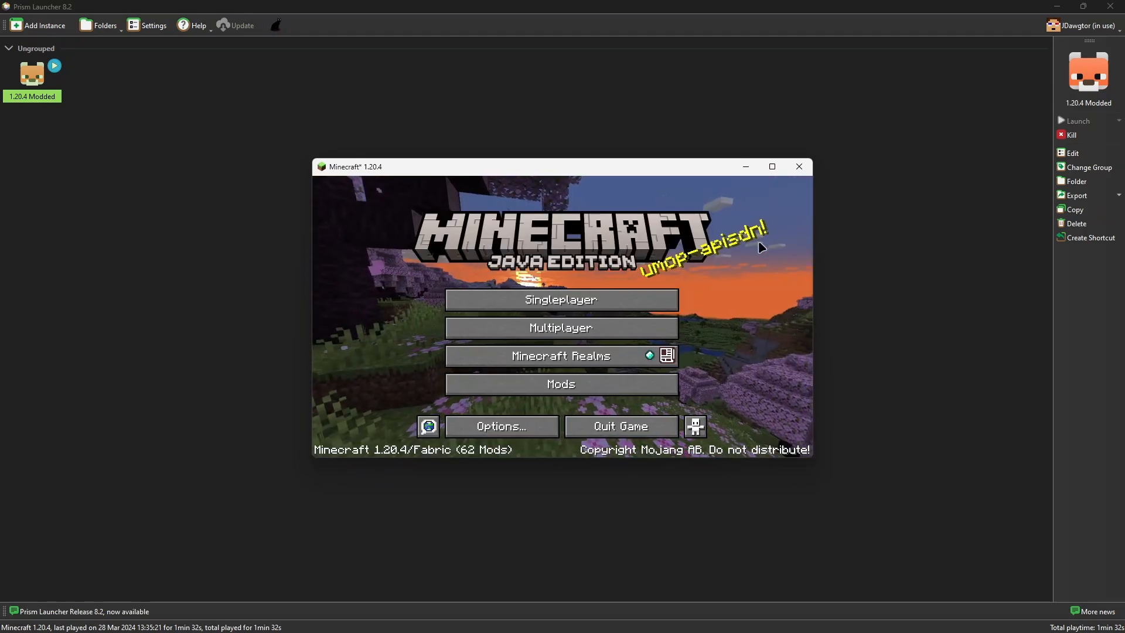
Step: Maximize the game window and enter a singleplayer world
{"action": "left_click", "coordinate": [772, 167]}
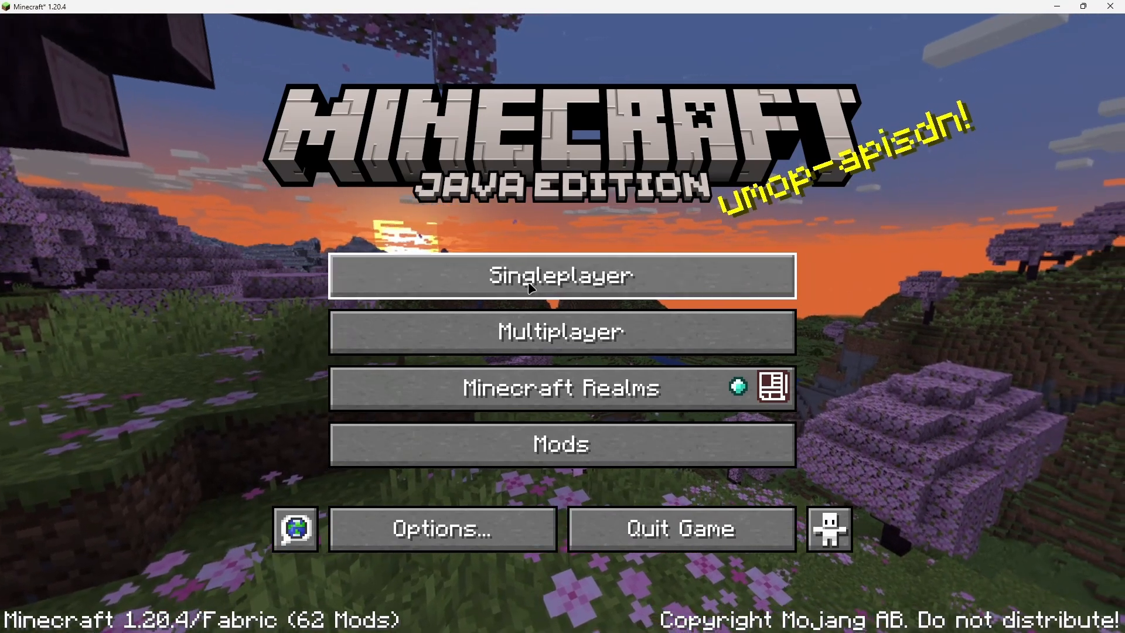
{"action": "left_click", "coordinate": [531, 289]}
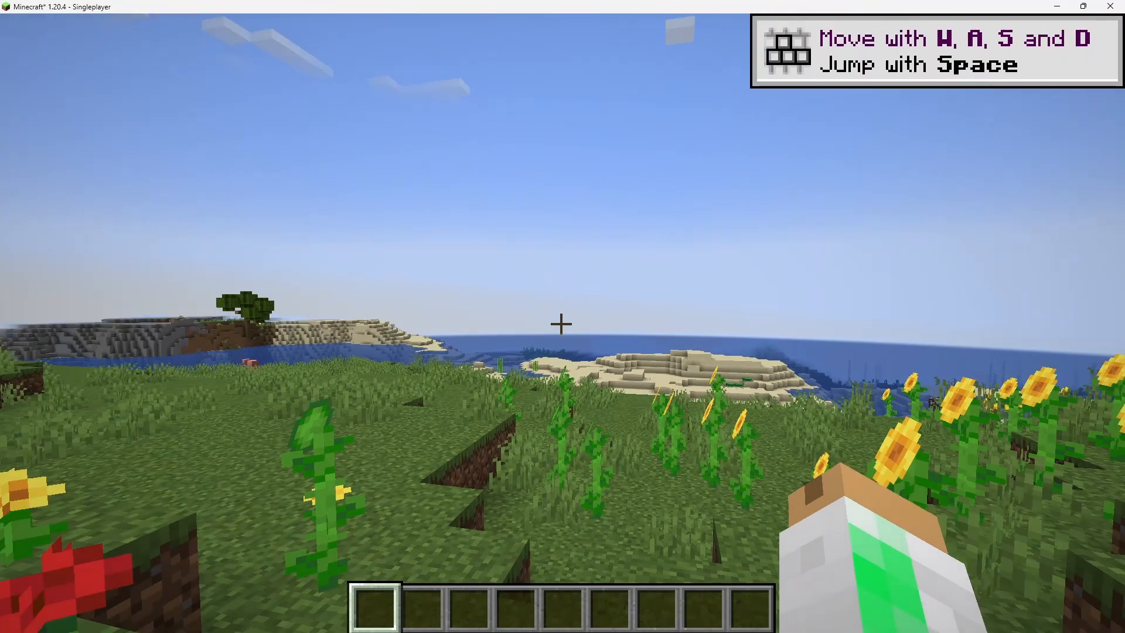
{"action": "key", "text": "a"}
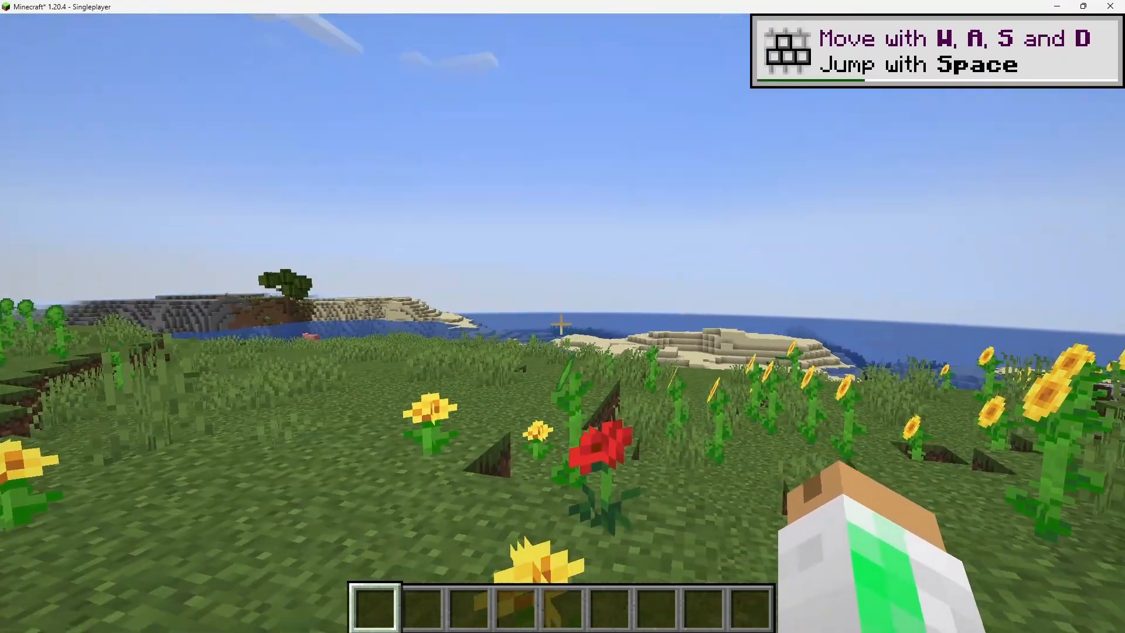
Step: Examine the in-game mod list, viewing the details of Iris, Lithium, Sodium and Mod Menu
{"action": "key", "text": "Escape"}
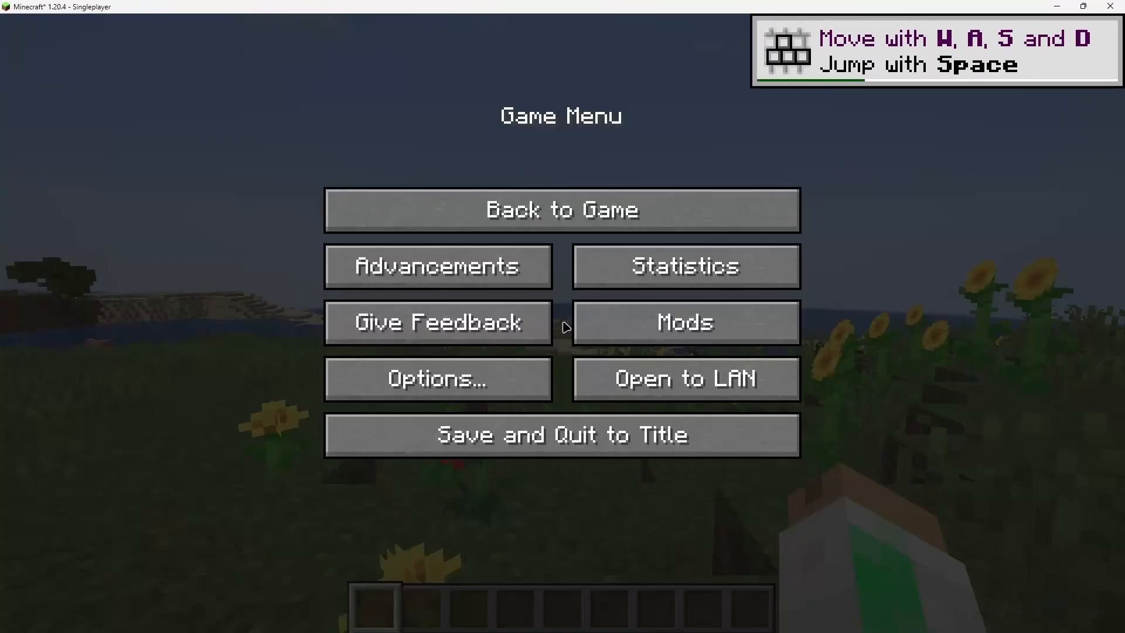
{"action": "left_click", "coordinate": [651, 320]}
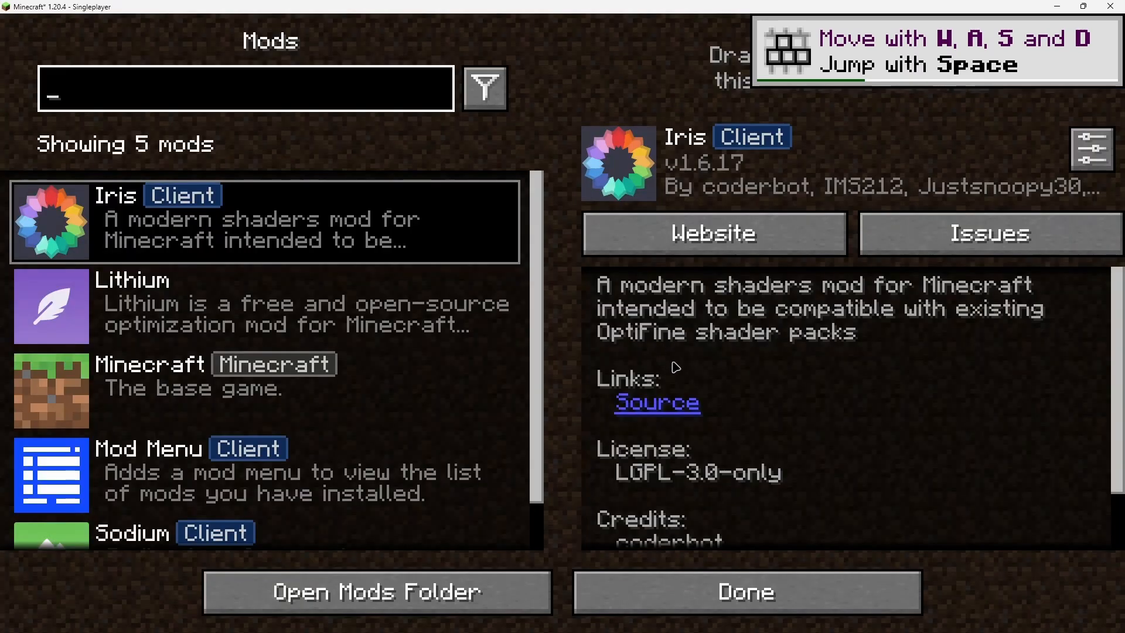
{"action": "scroll", "coordinate": [123, 312], "scroll_direction": "down", "scroll_amount": 2}
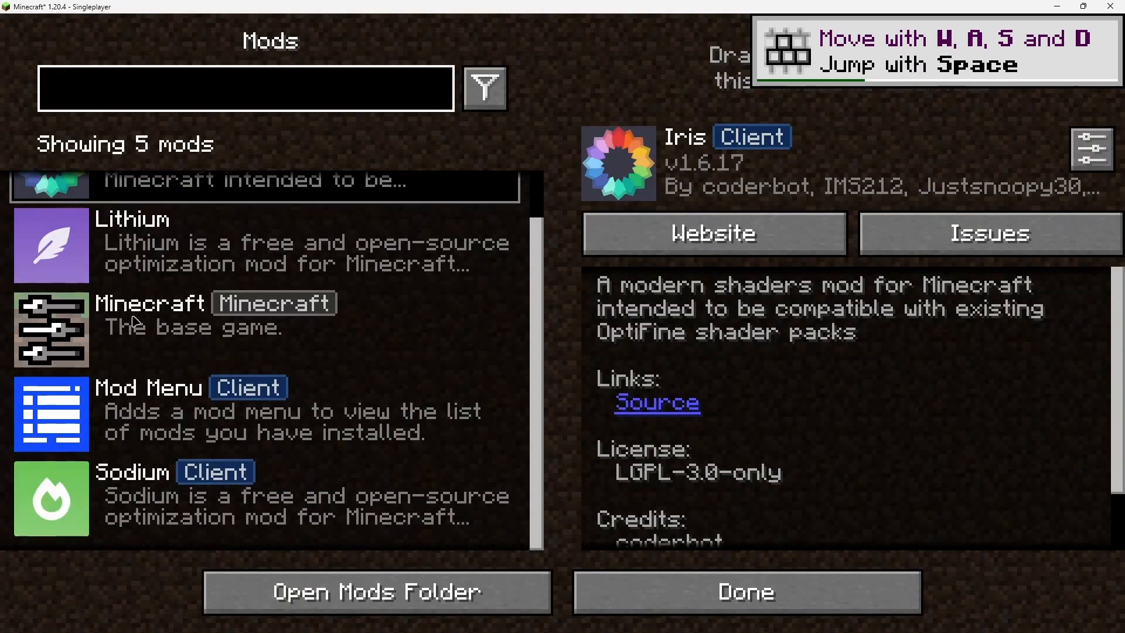
{"action": "scroll", "coordinate": [147, 298], "scroll_direction": "up", "scroll_amount": 2}
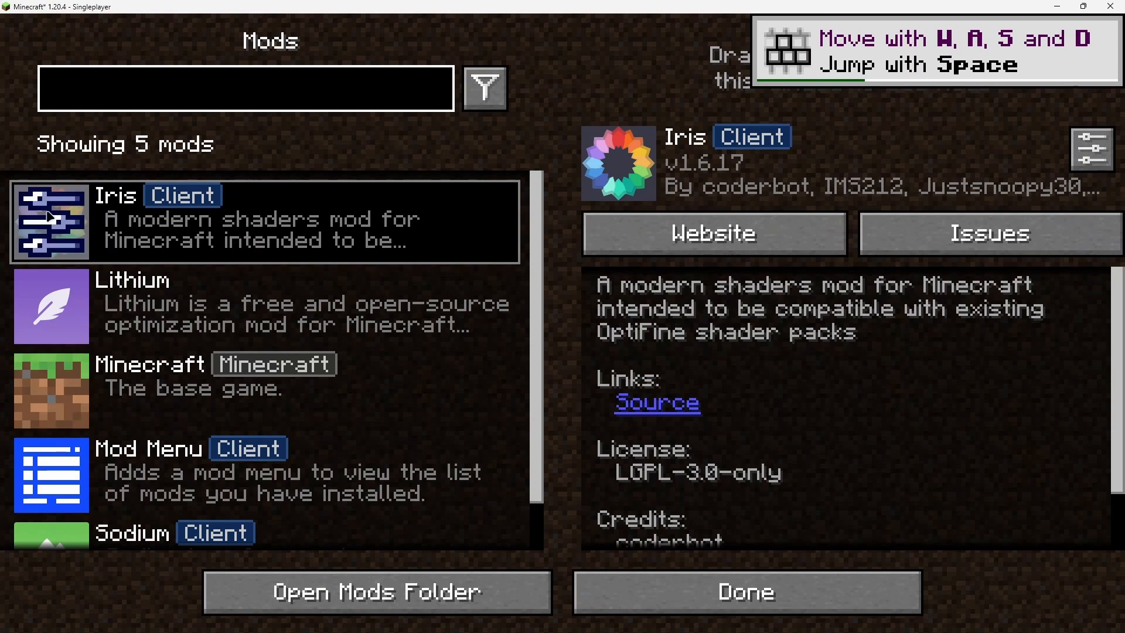
{"action": "left_click", "coordinate": [154, 322]}
{"action": "scroll", "coordinate": [163, 472], "scroll_direction": "down", "scroll_amount": 2}
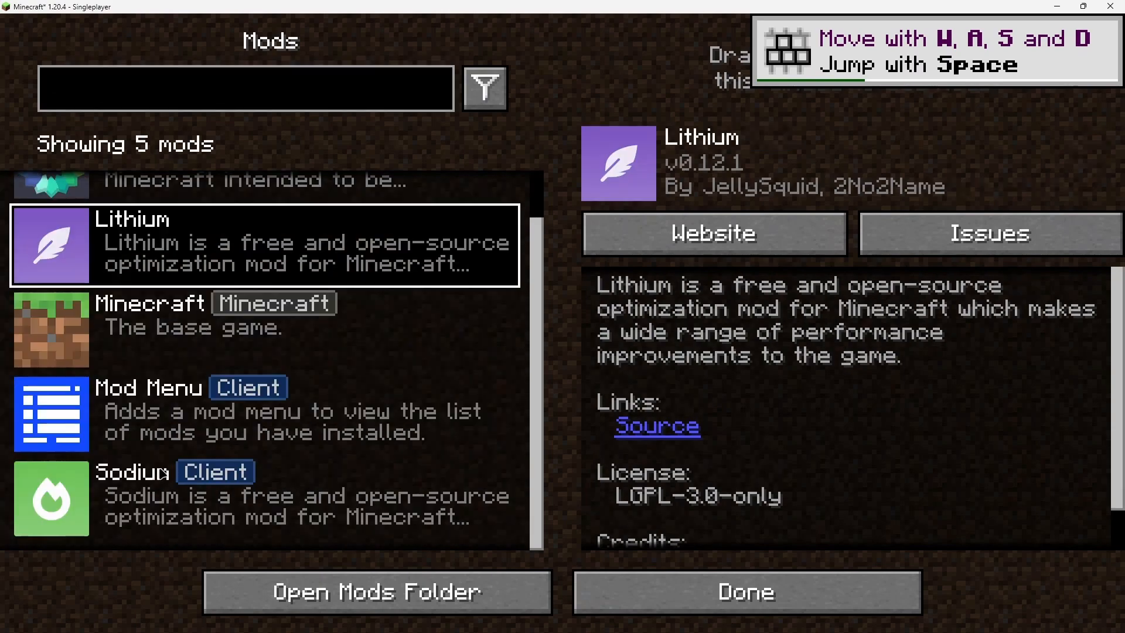
{"action": "left_click", "coordinate": [140, 498]}
{"action": "scroll", "coordinate": [213, 416], "scroll_direction": "up", "scroll_amount": 1}
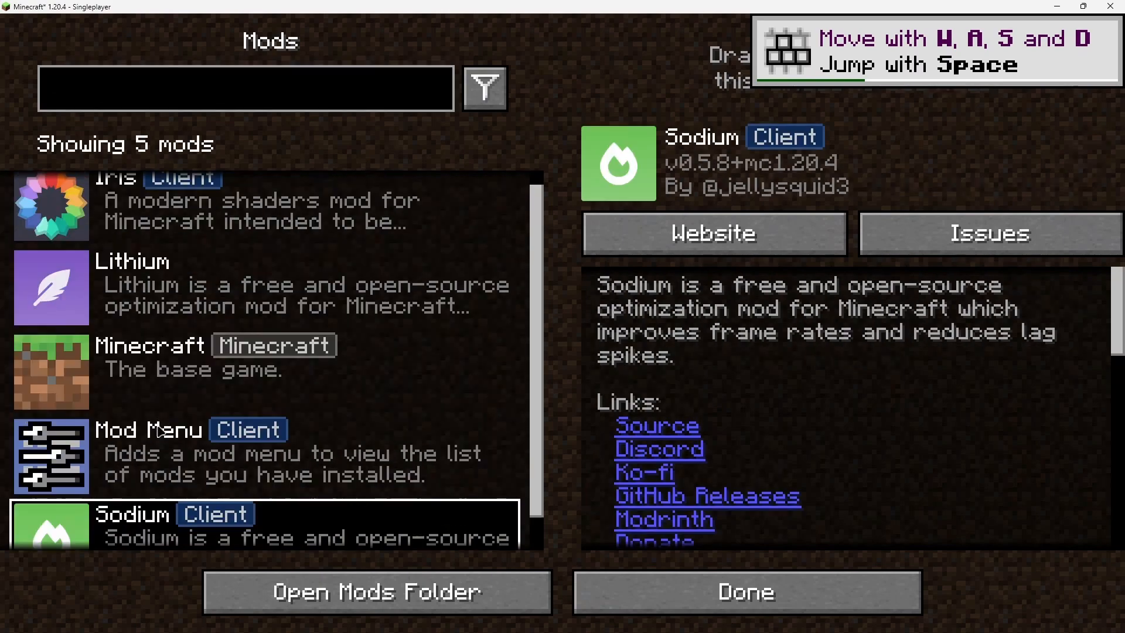
{"action": "left_click", "coordinate": [212, 420]}
{"action": "left_click", "coordinate": [723, 580]}
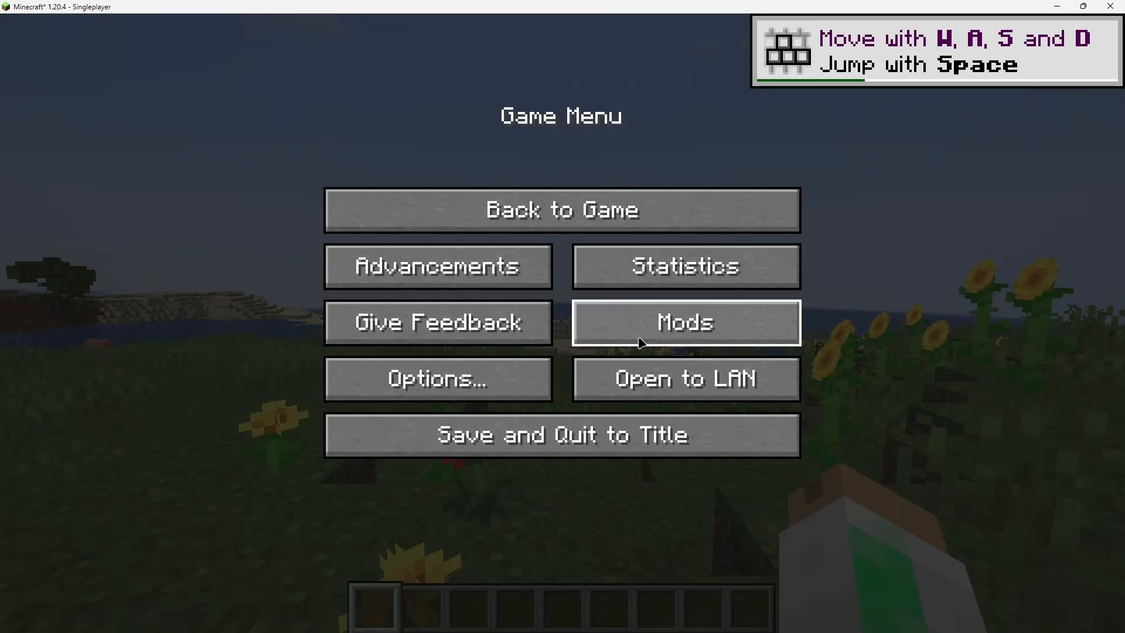
Step: Resume the game and walk around the world to view it without shaders
{"action": "left_click", "coordinate": [586, 211]}
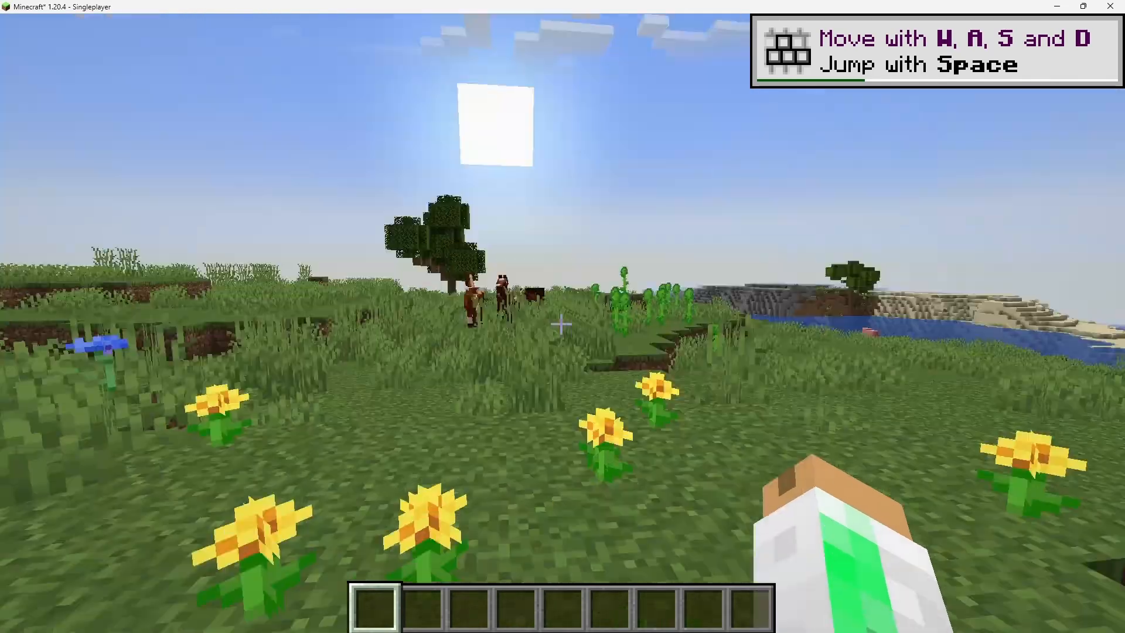
{"action": "key", "text": "w"}
{"action": "key", "text": "a"}
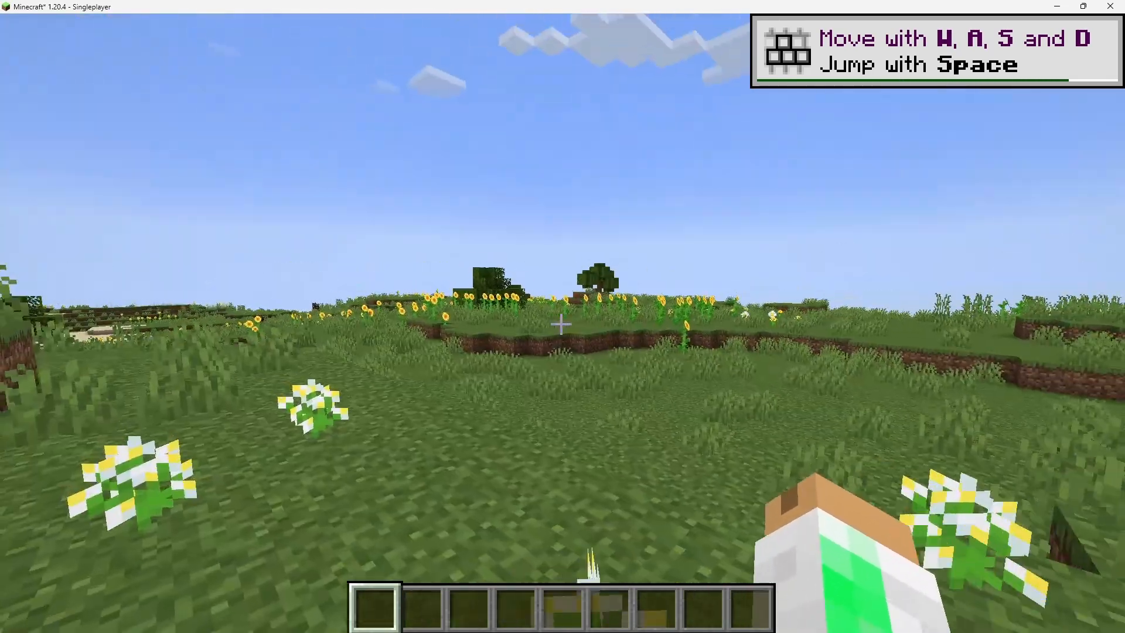
{"action": "key", "text": "a"}
{"action": "key", "text": "w"}
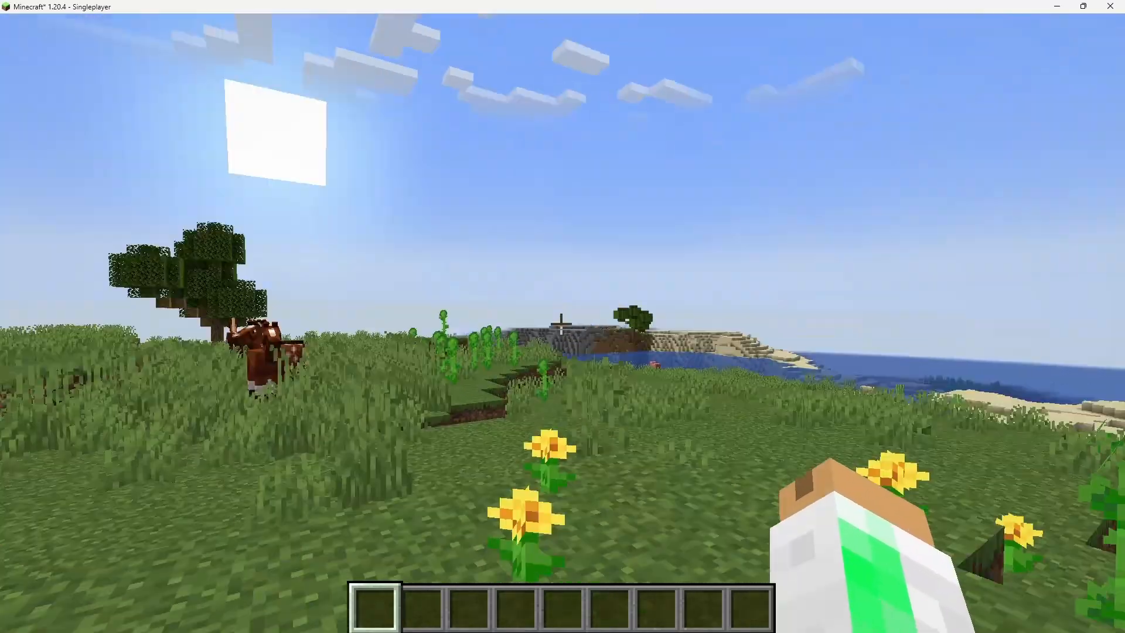
{"action": "left_click", "coordinate": [561, 323]}
{"action": "key", "text": "a"}
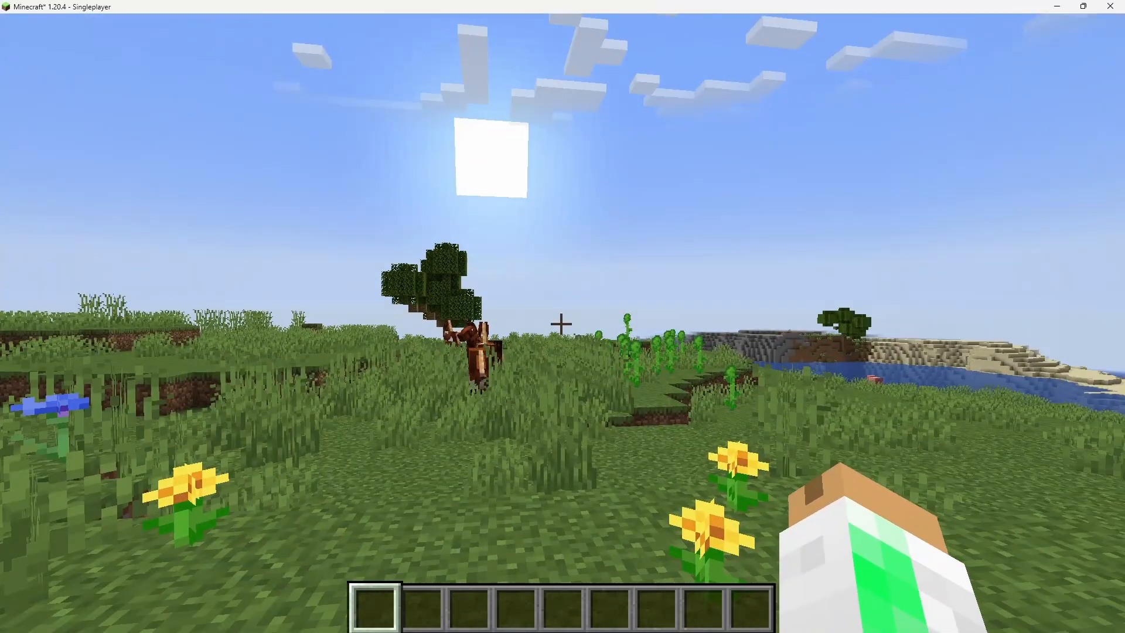
{"action": "left_click", "coordinate": [561, 323]}
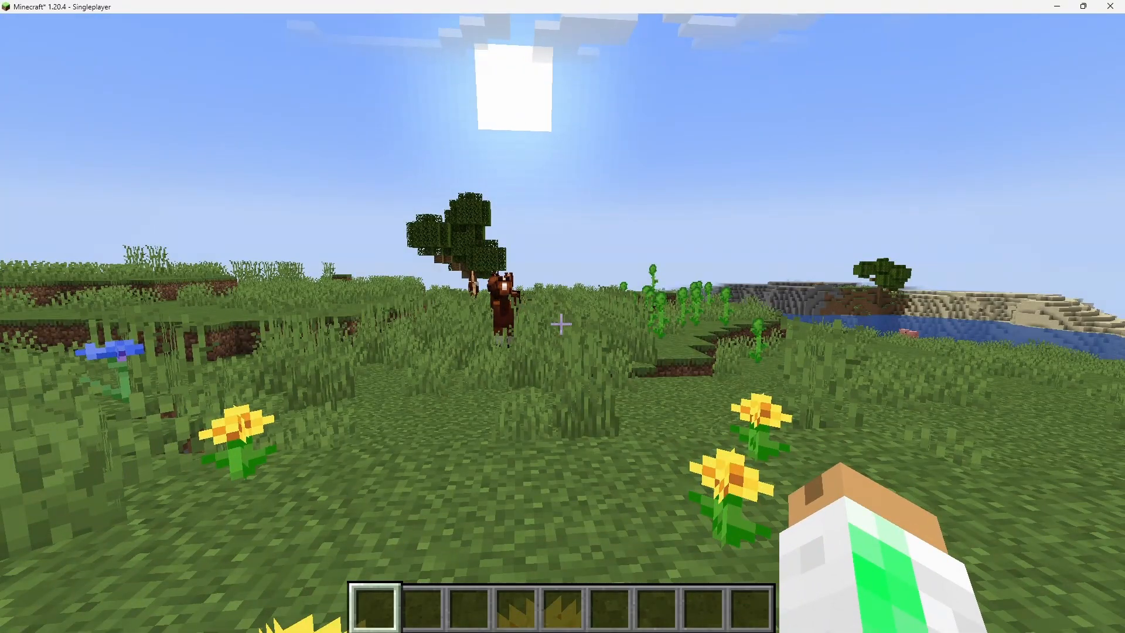
Step: Enable the ComplementaryReimagined_r5.1.1.zip shader pack from the game's video settings and apply it
{"action": "key", "text": "Escape"}
{"action": "left_click", "coordinate": [394, 391]}
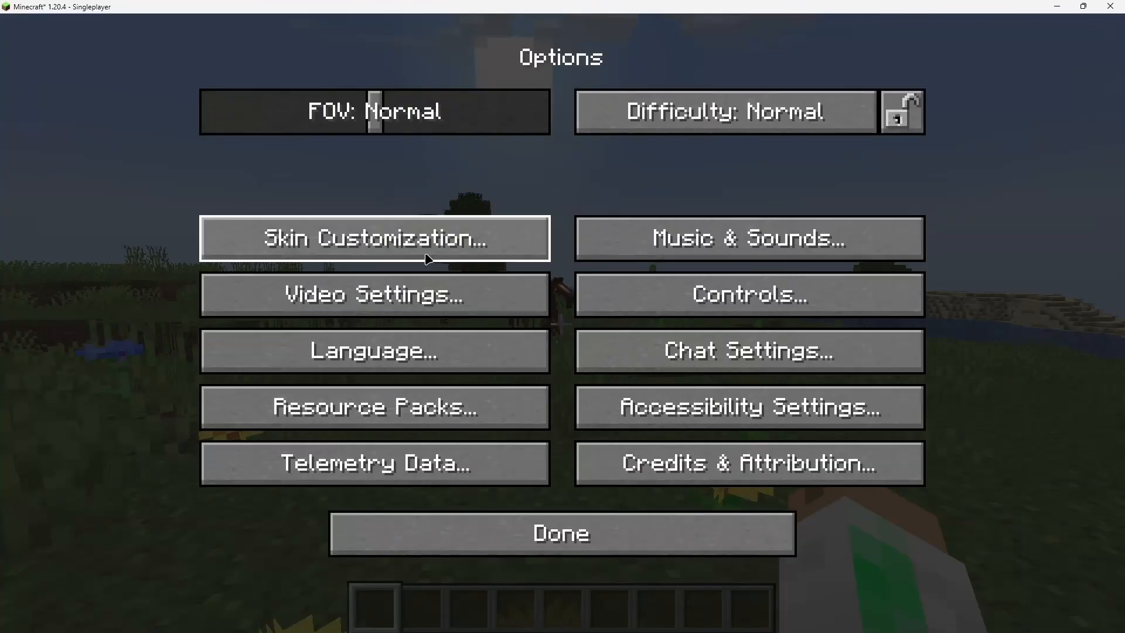
{"action": "left_click", "coordinate": [427, 297]}
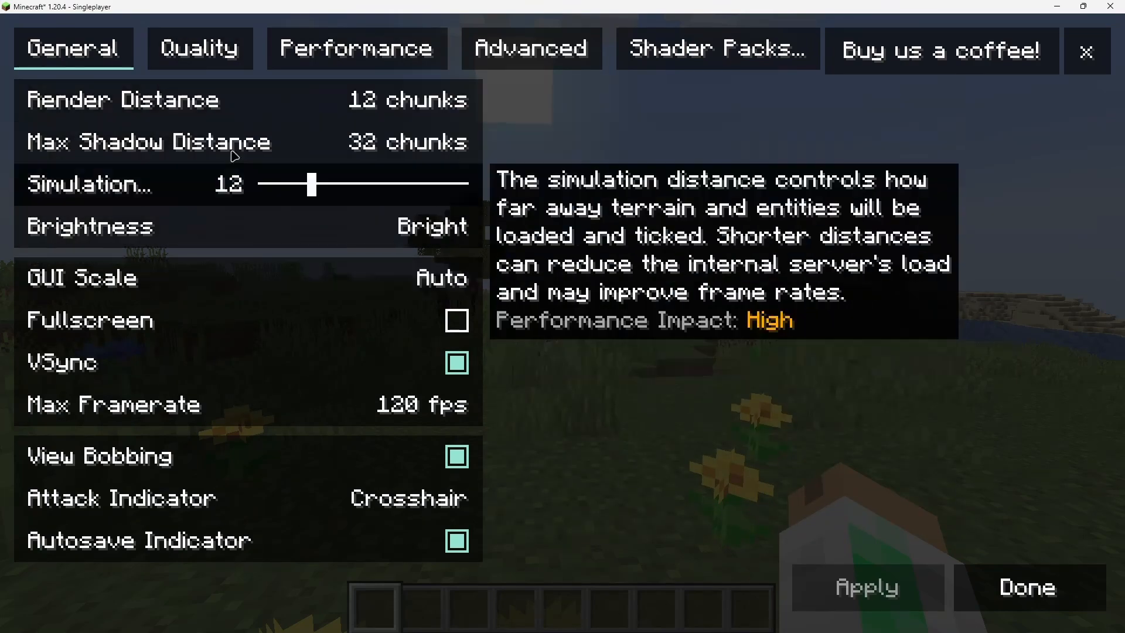
{"action": "left_click", "coordinate": [699, 61]}
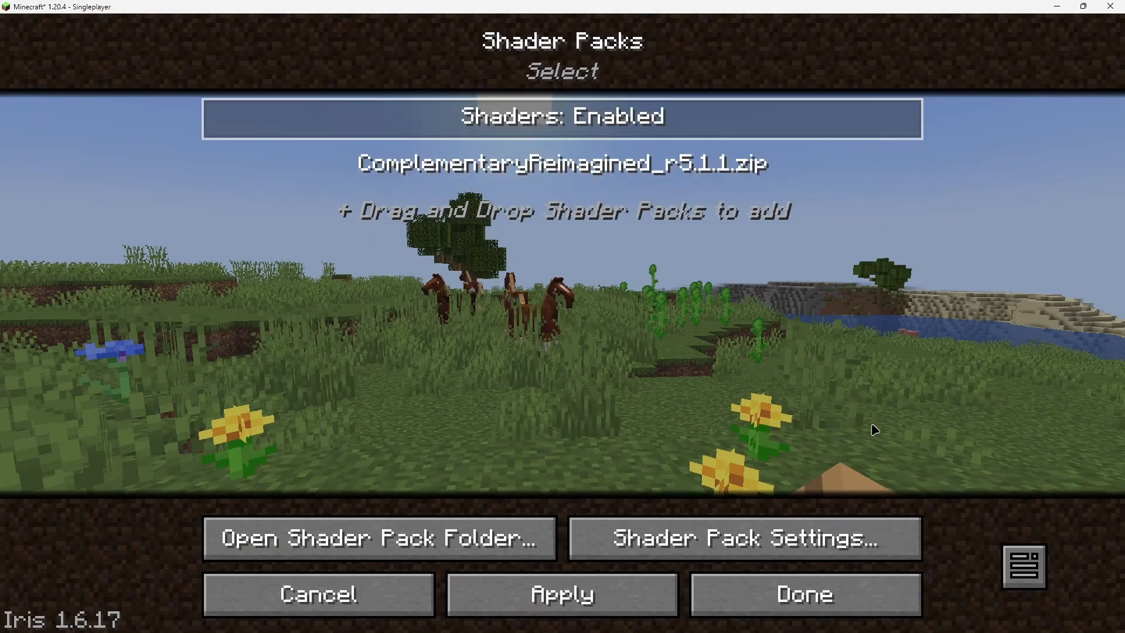
{"action": "left_click", "coordinate": [535, 170]}
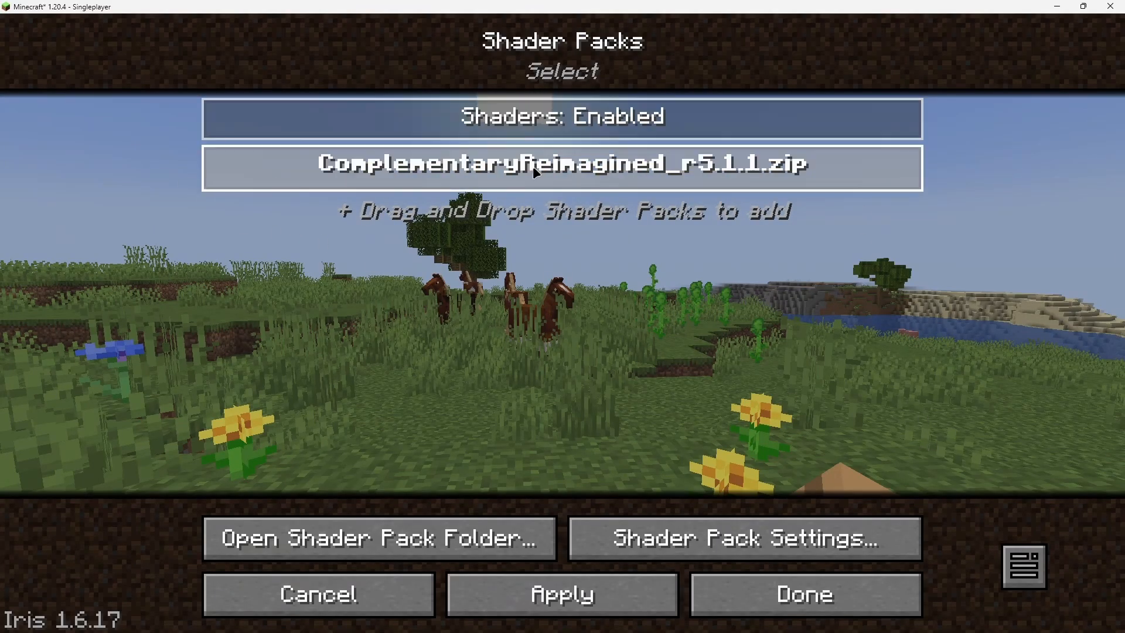
{"action": "left_click", "coordinate": [455, 174]}
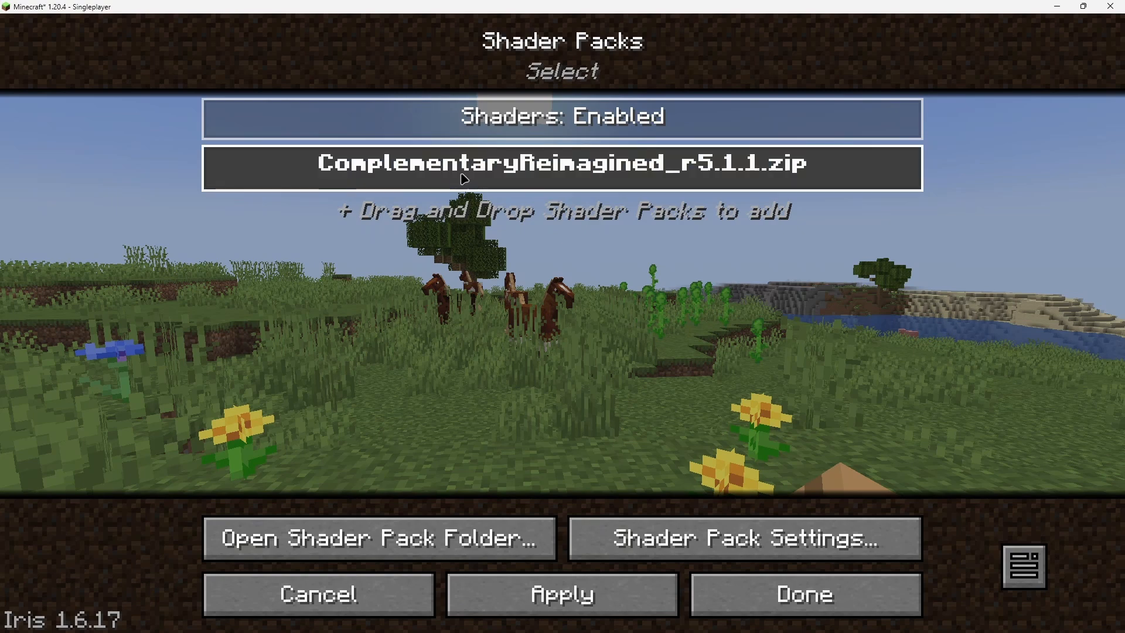
{"action": "left_click", "coordinate": [588, 599]}
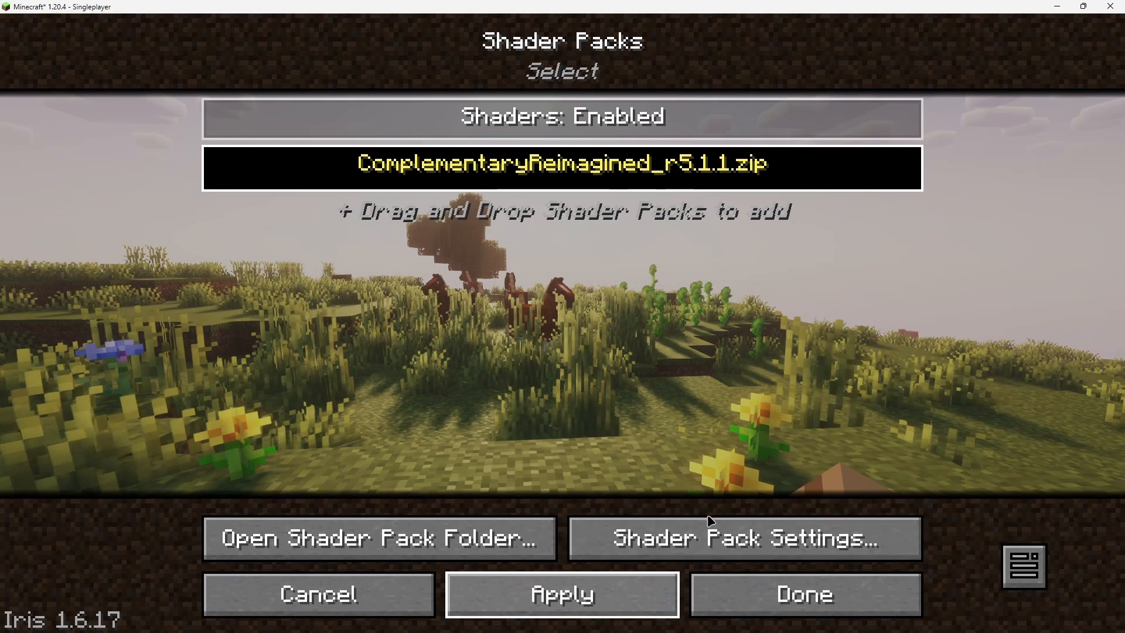
Step: Set the shader pack's profile to Very Low and return to the world
{"action": "left_click", "coordinate": [744, 539]}
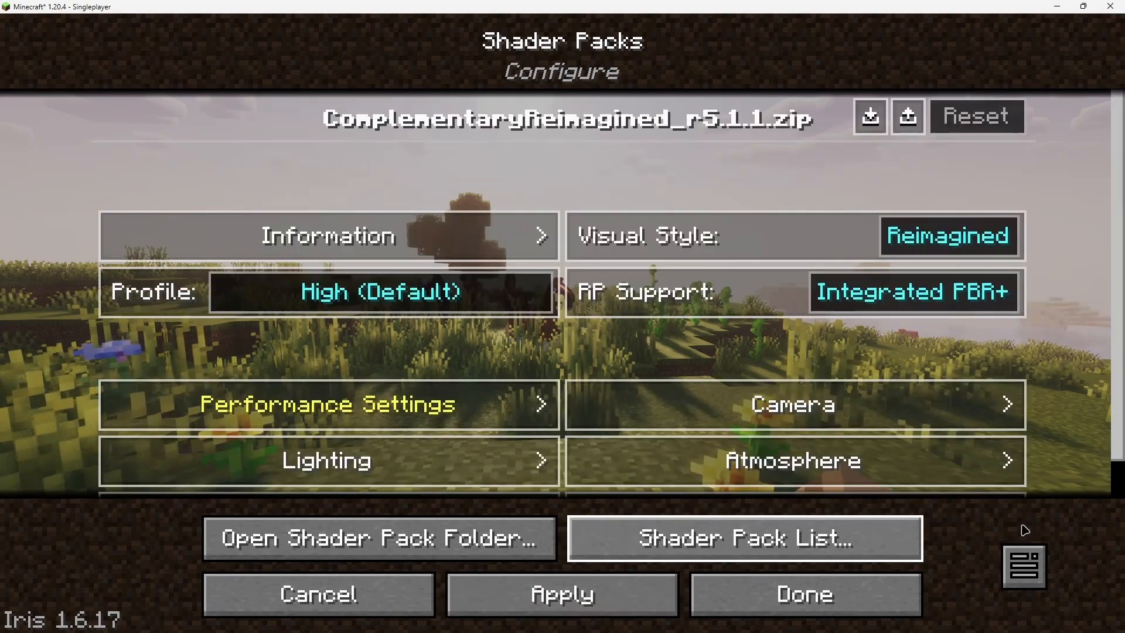
{"action": "left_click", "coordinate": [348, 302]}
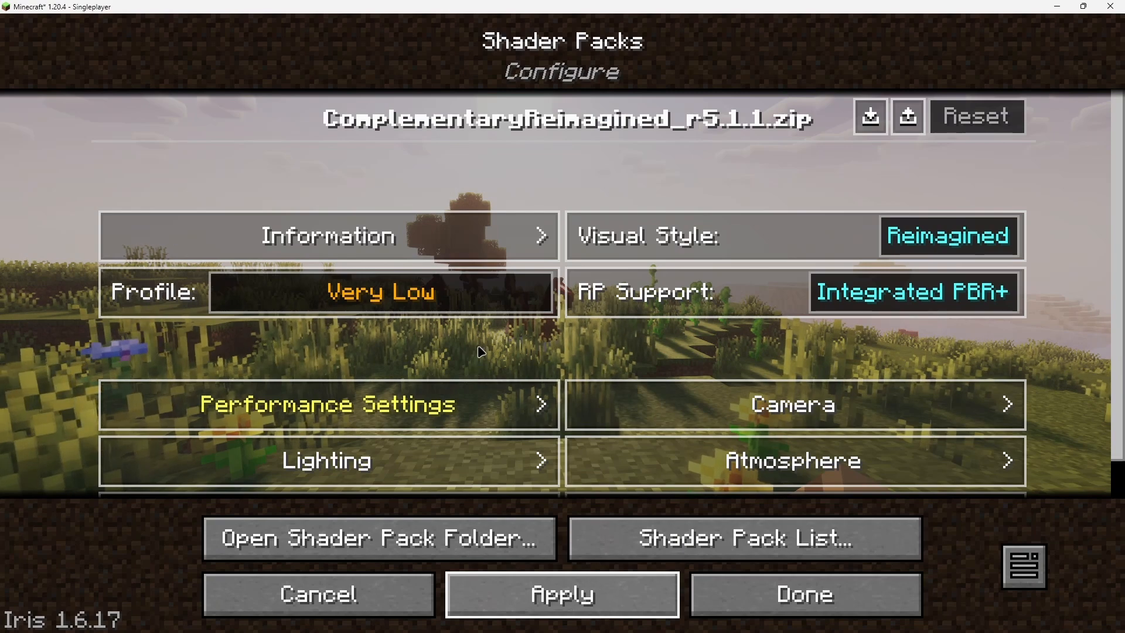
{"action": "key", "text": "Escape"}
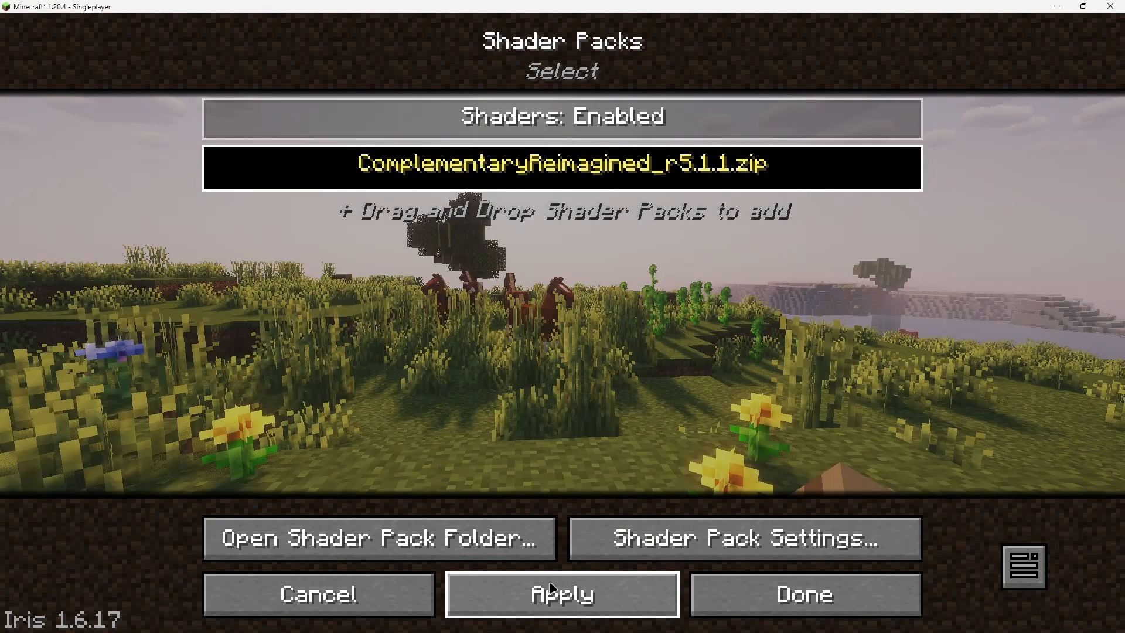
{"action": "left_click", "coordinate": [830, 591]}
{"action": "key", "text": "Escape"}
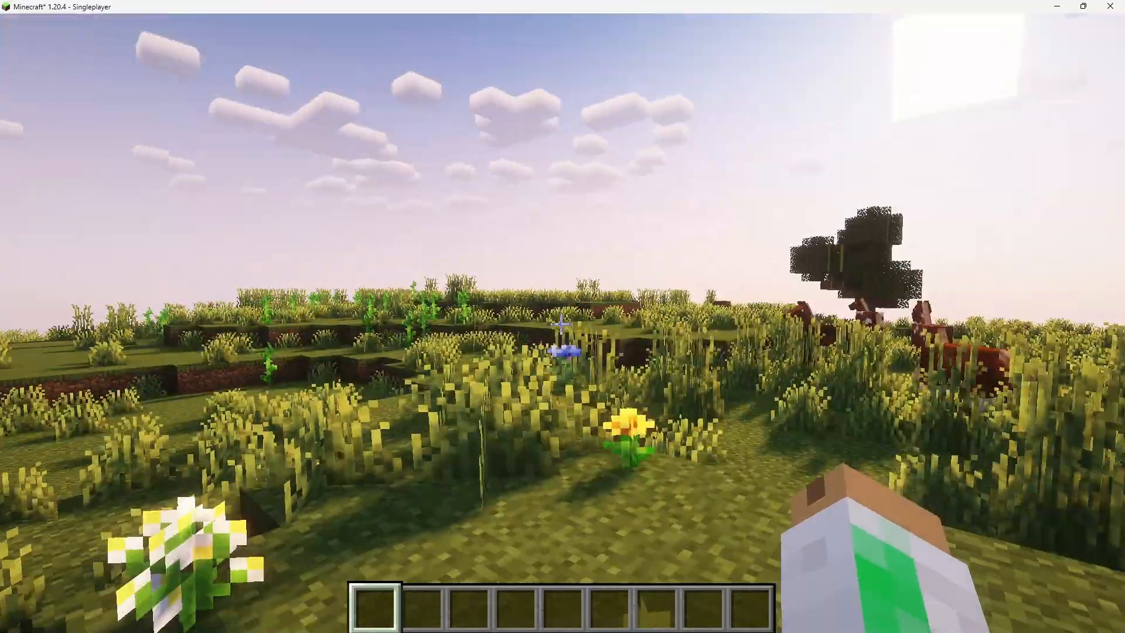
Step: Walk around the meadow and shoreline to examine the shaders' lighting, shadows, clouds and animals
{"action": "key", "text": "w"}
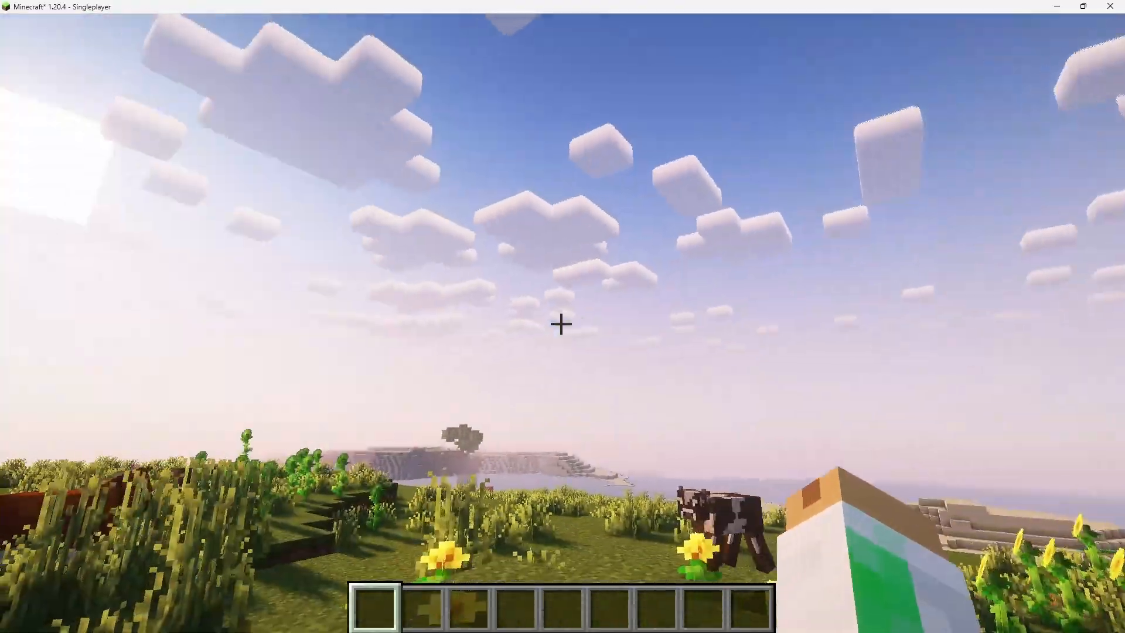
{"action": "key", "text": "w"}
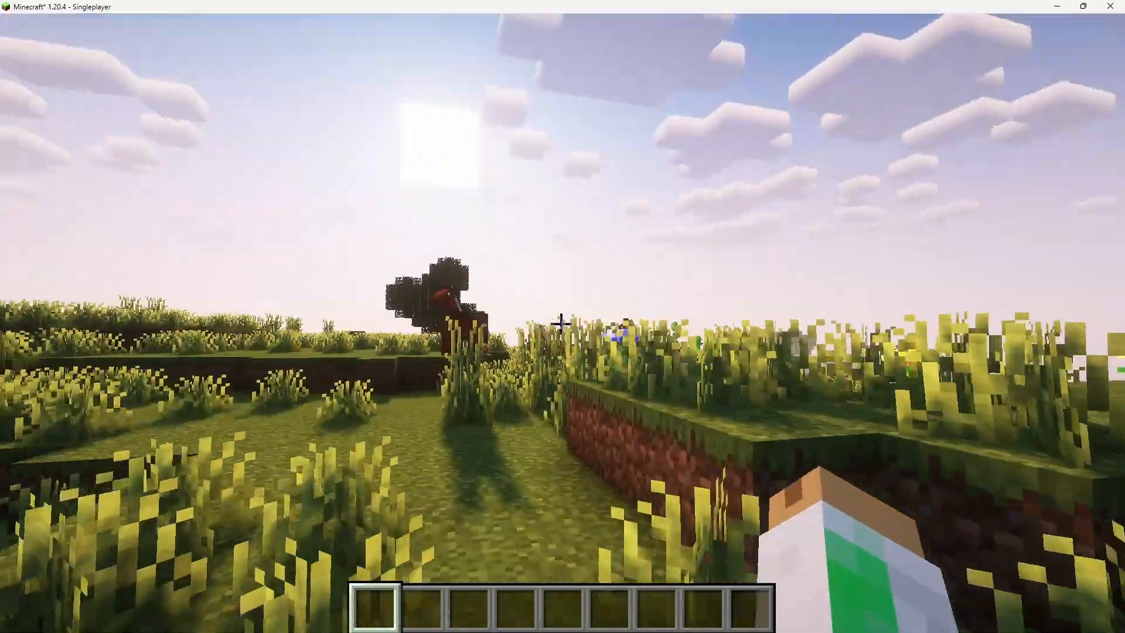
{"action": "key", "text": "w"}
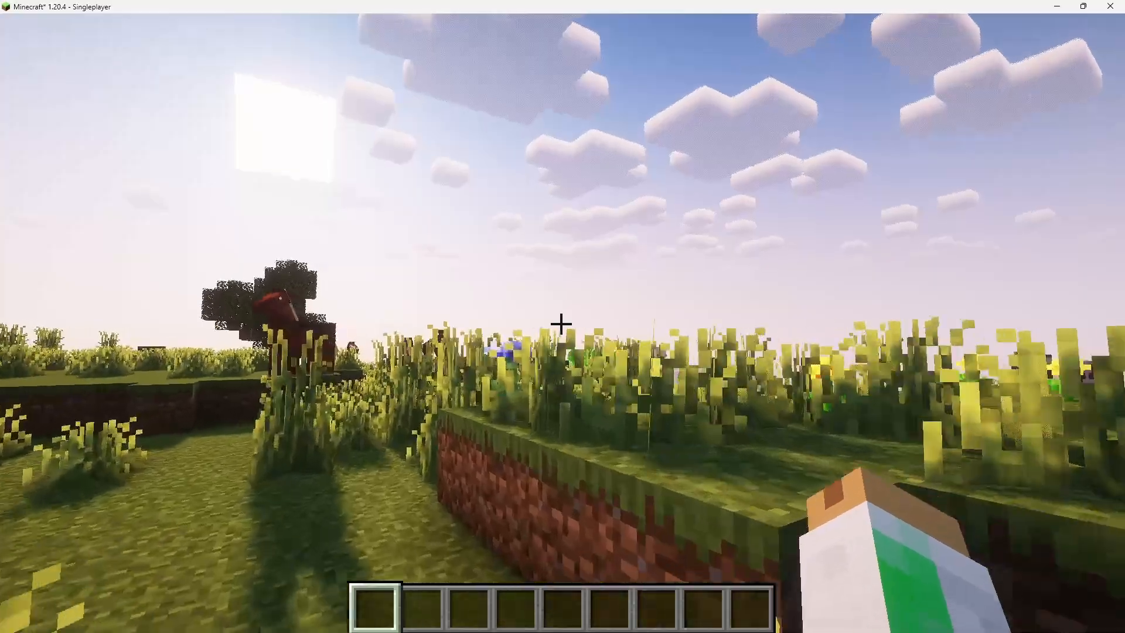
{"action": "key", "text": "w"}
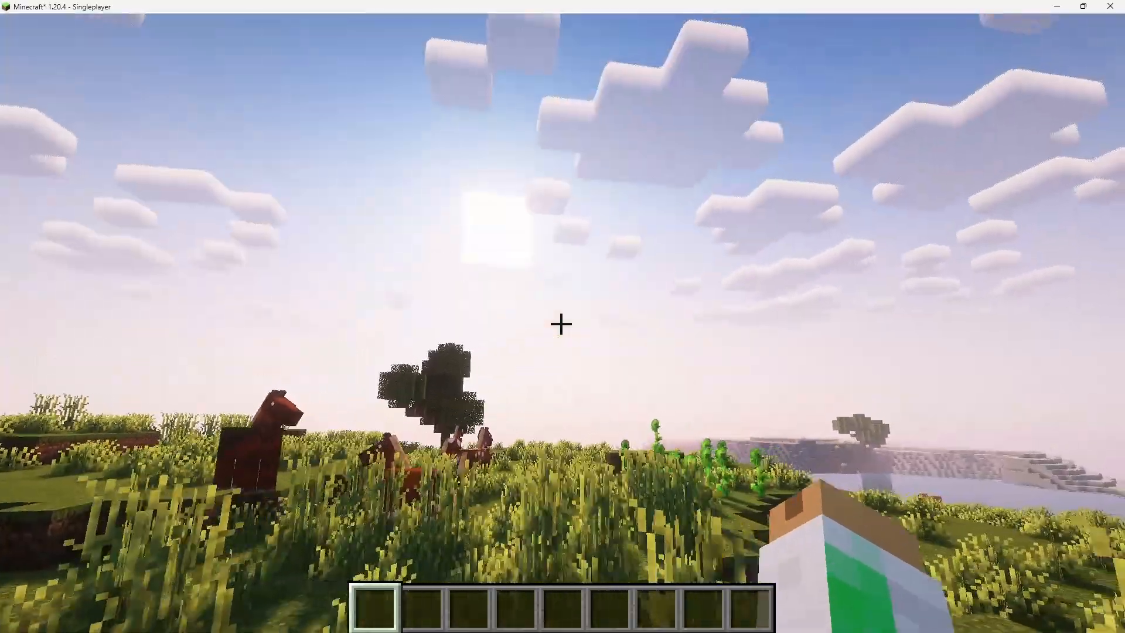
{"action": "key", "text": "w"}
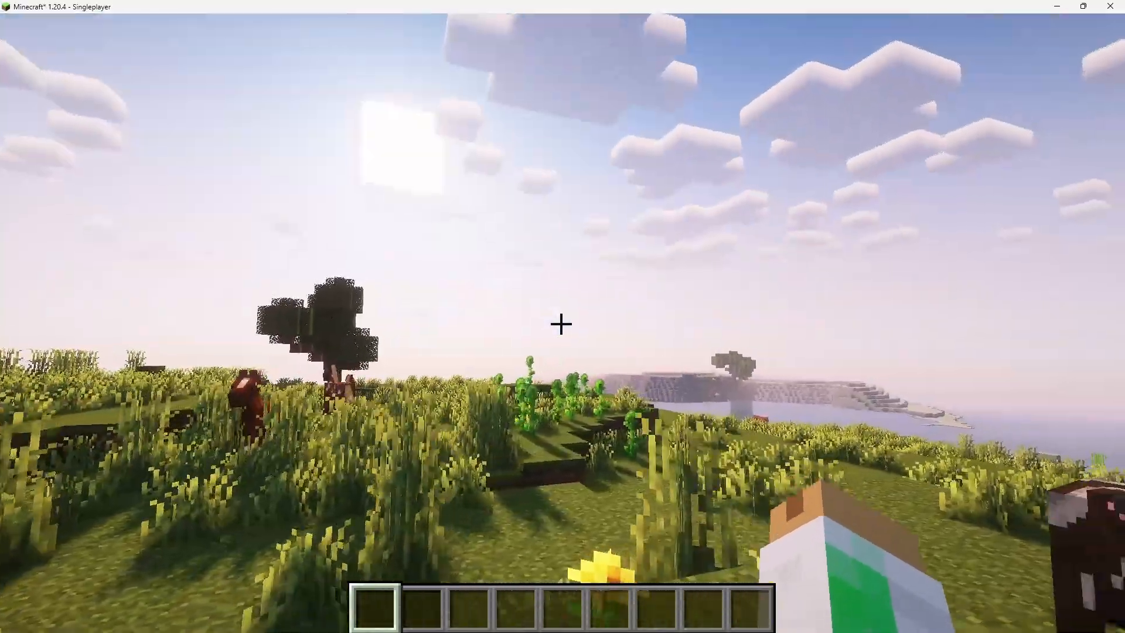
{"action": "key", "text": "w"}
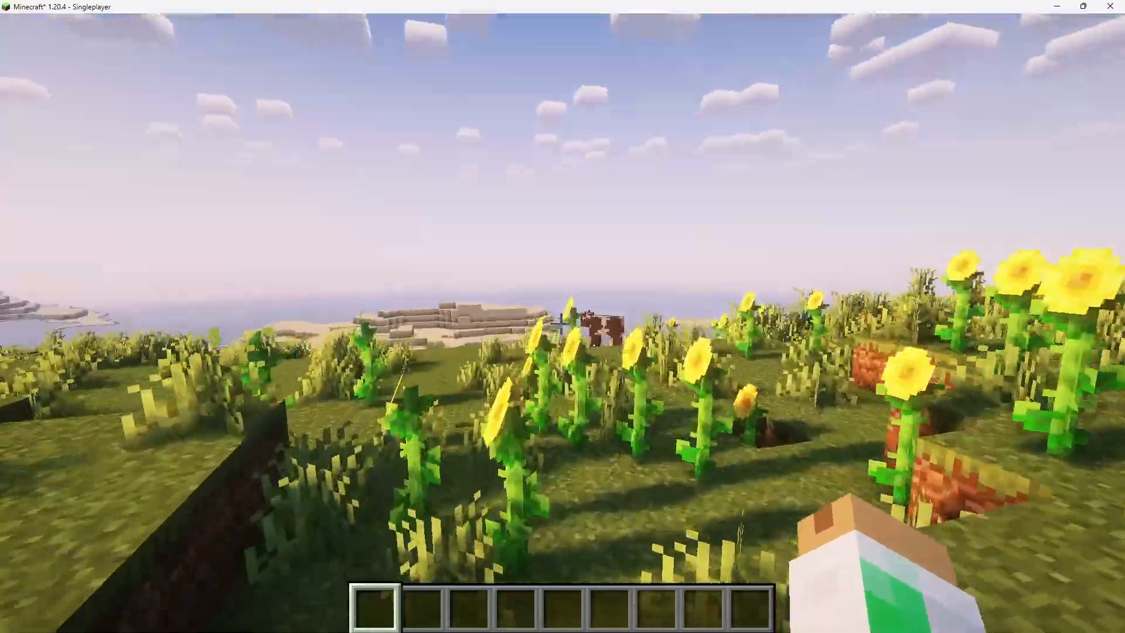
{"action": "key", "text": "w"}
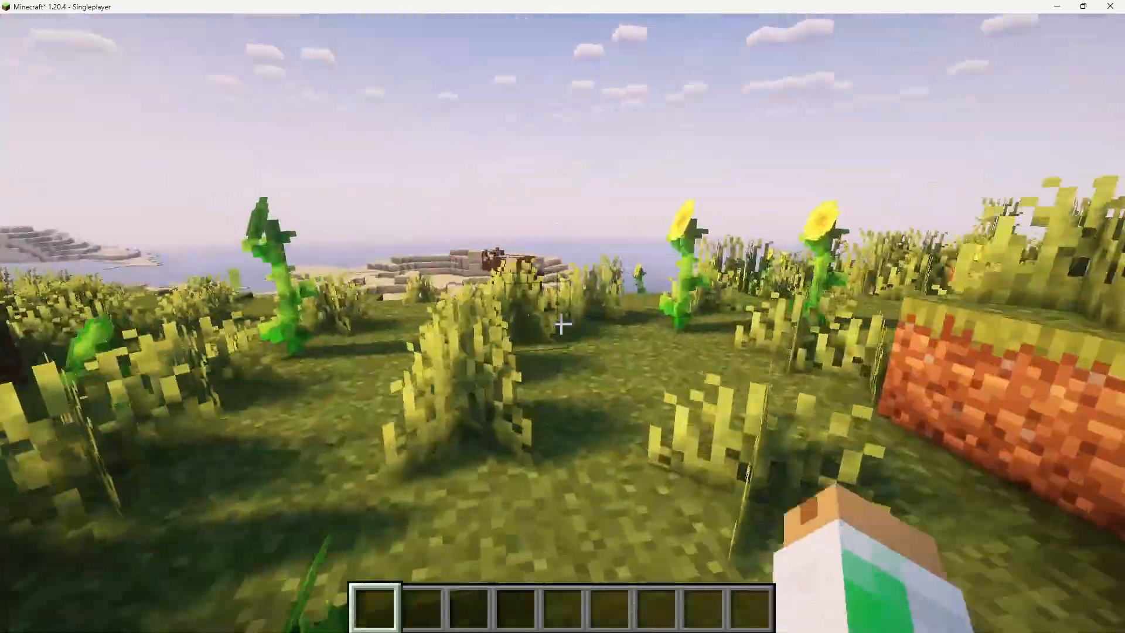
{"action": "key", "text": "w"}
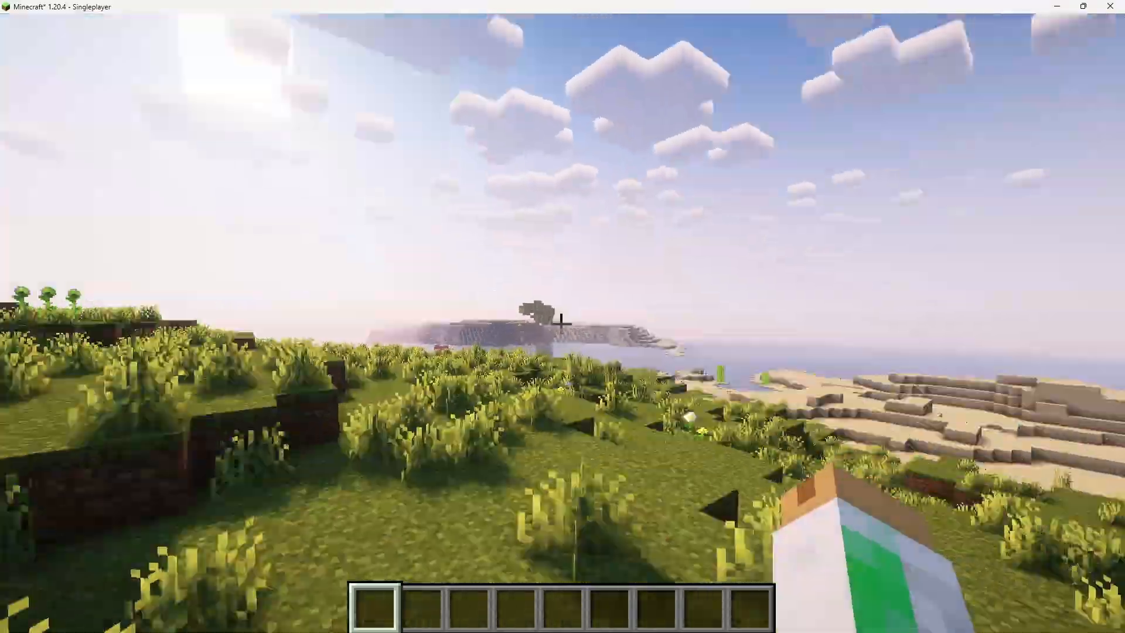
{"action": "key", "text": "w"}
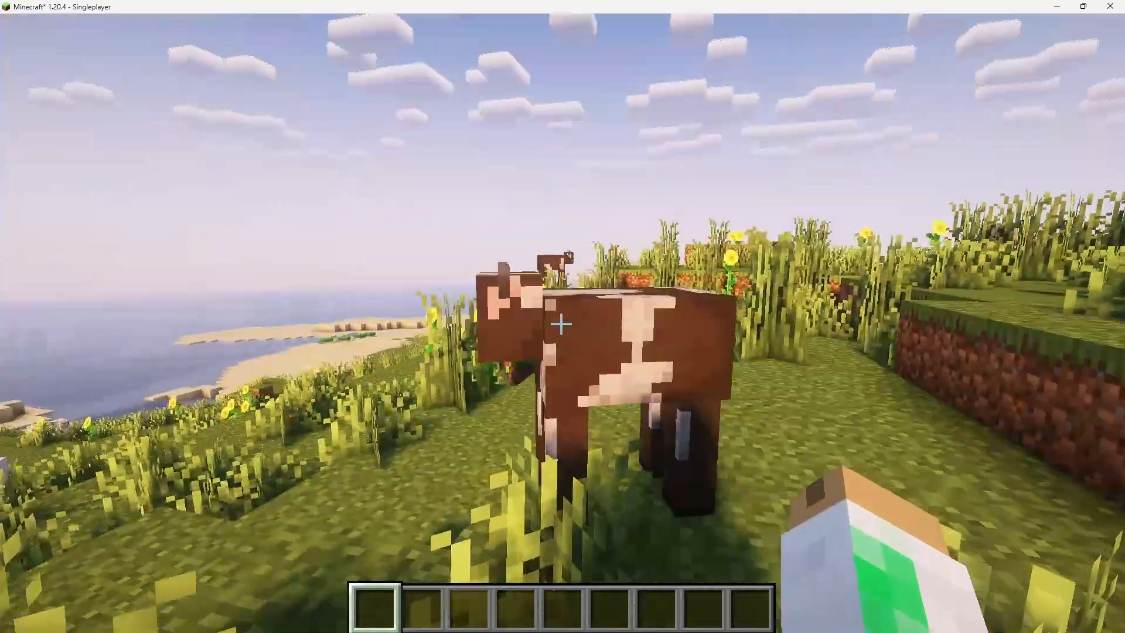
{"action": "key", "text": "w"}
{"action": "key", "text": "space"}
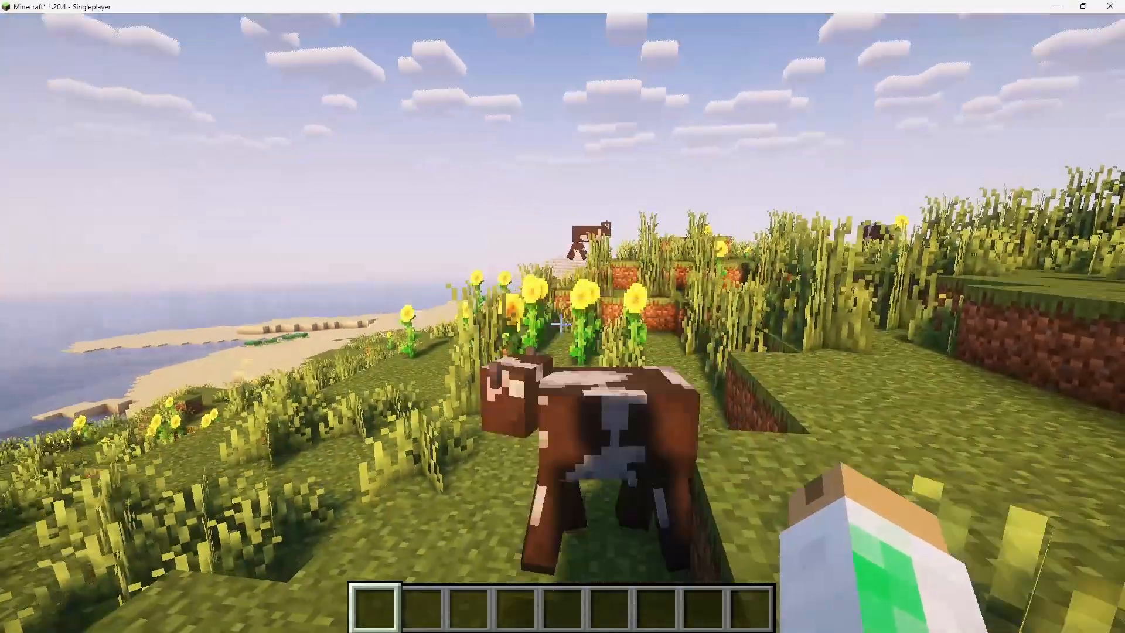
{"action": "key", "text": "s"}
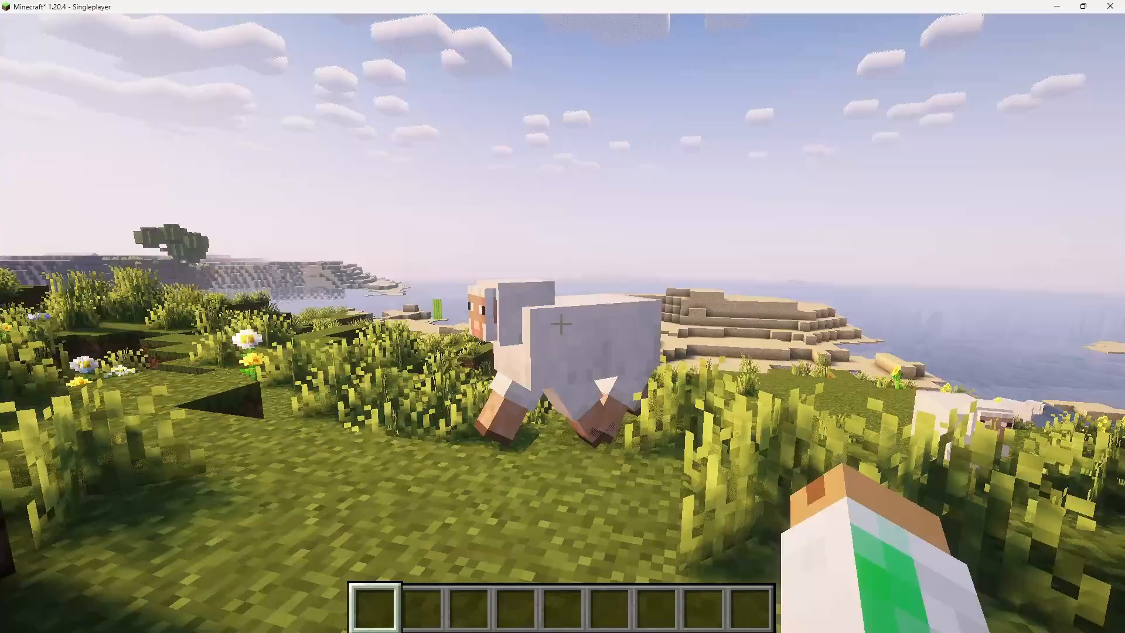
{"action": "key", "text": "w"}
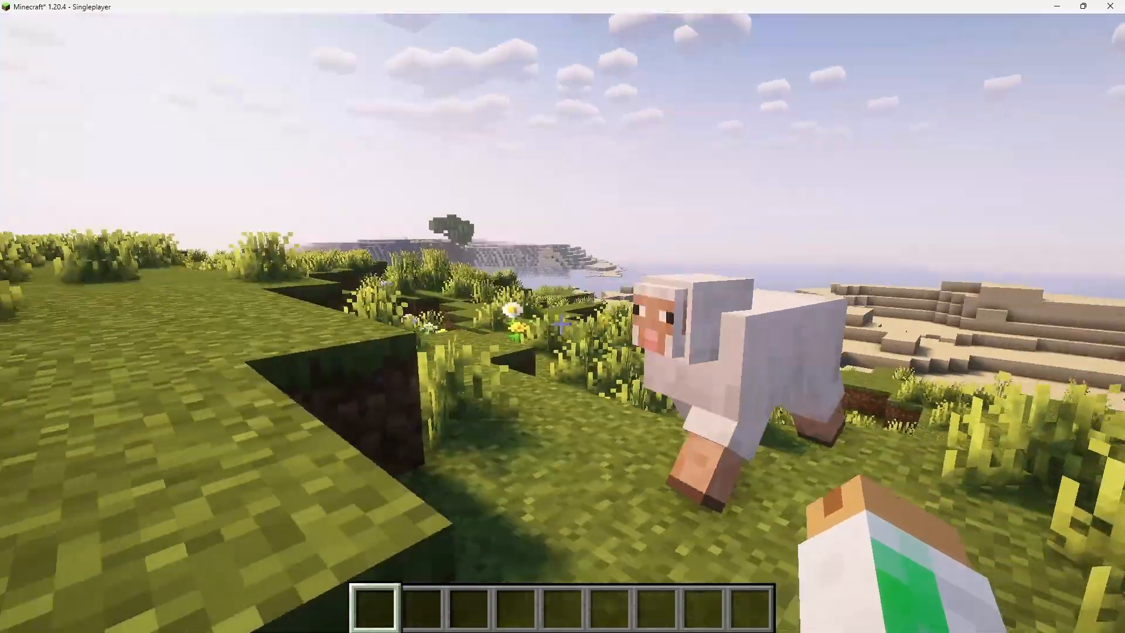
{"action": "key", "text": "w"}
{"action": "key", "text": "space"}
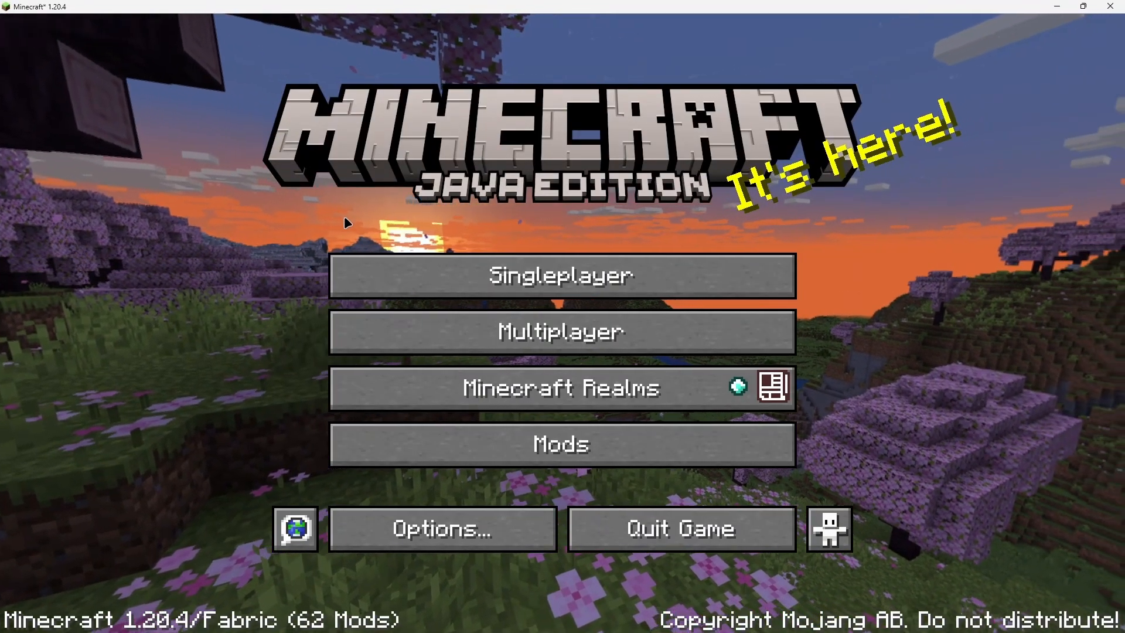
Step: View the list of singleplayer worlds and go back to the title screen
{"action": "left_click", "coordinate": [708, 276]}
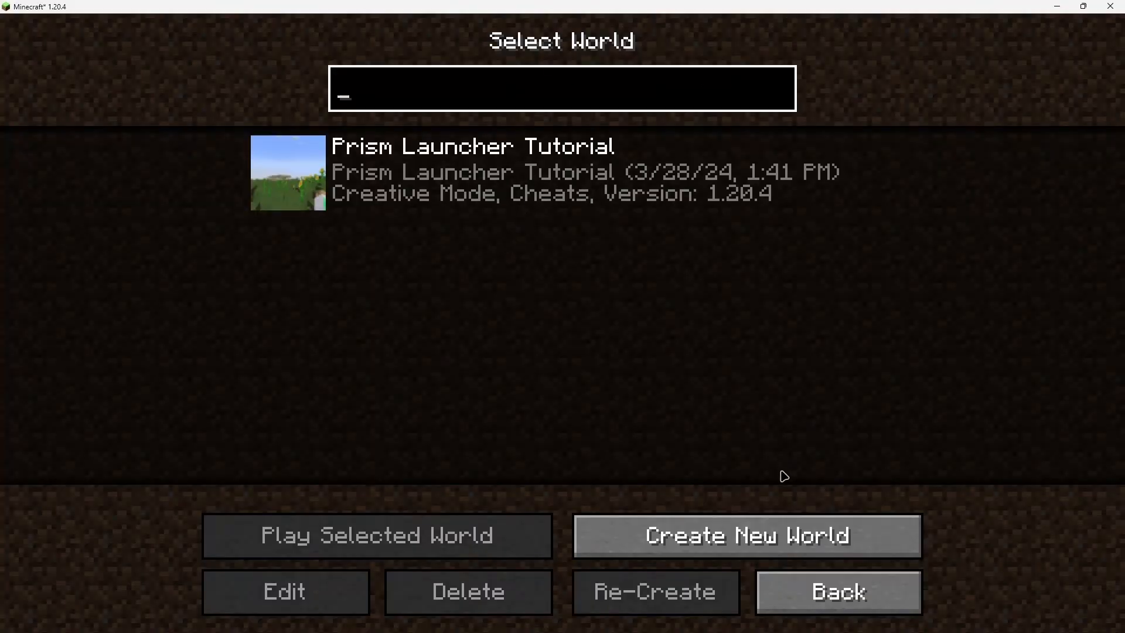
{"action": "key", "text": "Escape"}
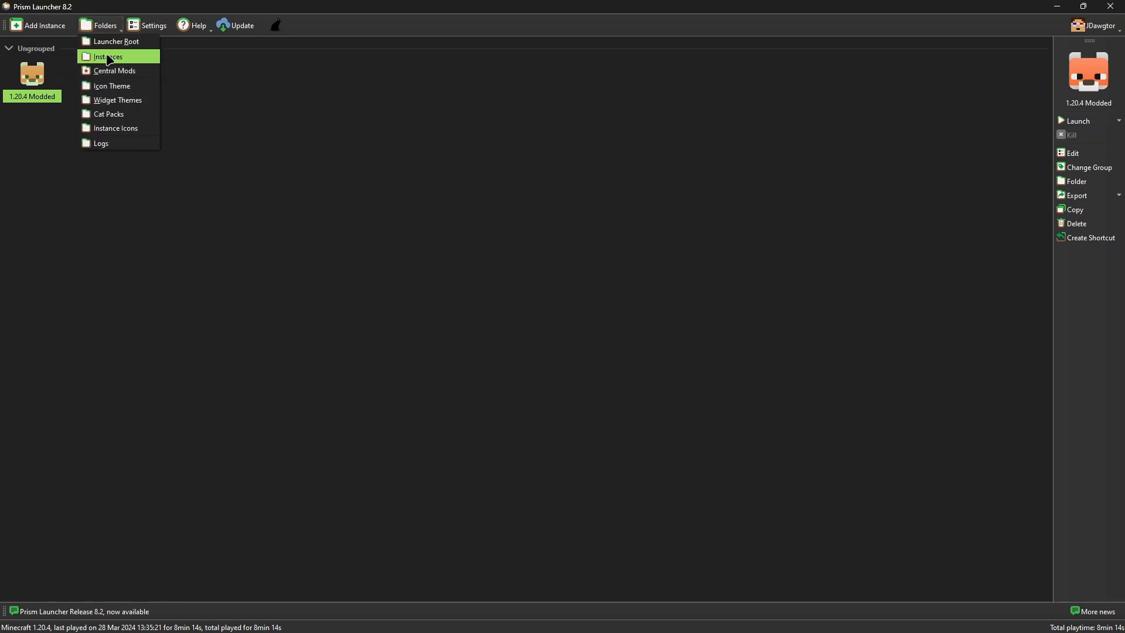
Step: Open the instances folder from Prism Launcher and delete the Minecraft Trailers (1.20.1) folder
{"action": "left_click", "coordinate": [110, 58]}
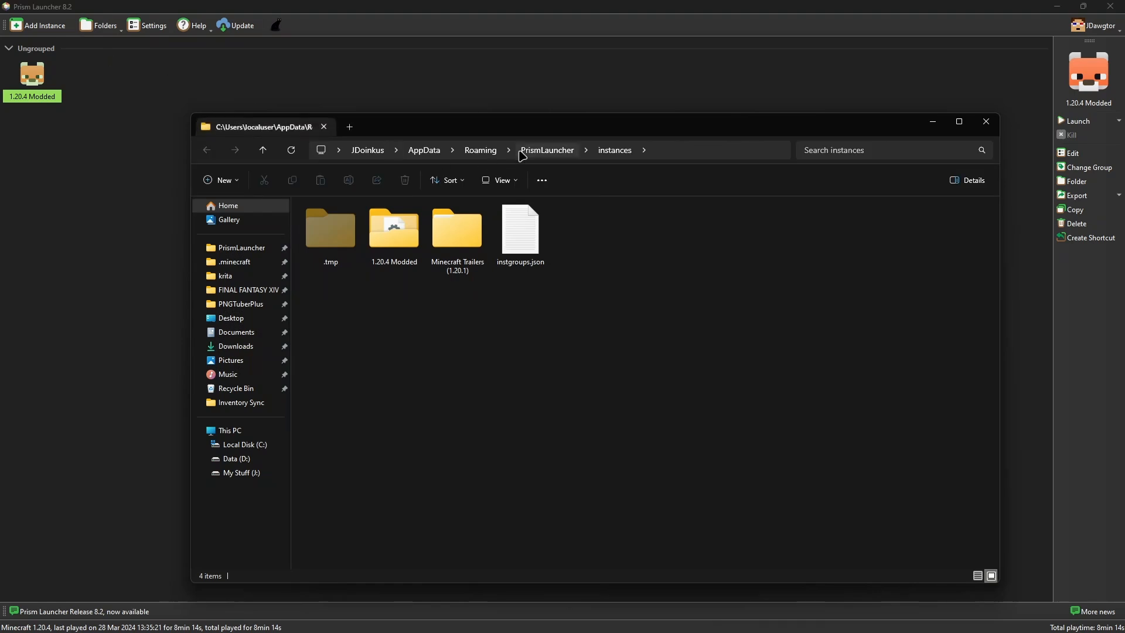
{"action": "left_click_drag", "start_coordinate": [513, 128], "coordinate": [476, 104]}
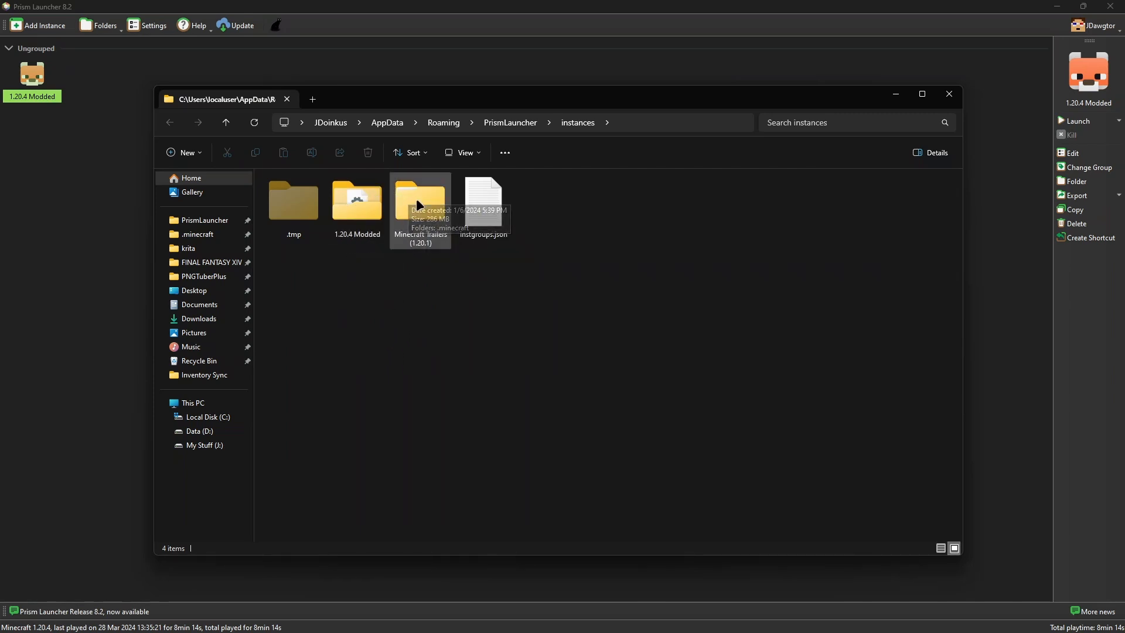
{"action": "left_click", "coordinate": [431, 238]}
{"action": "key", "text": "Delete"}
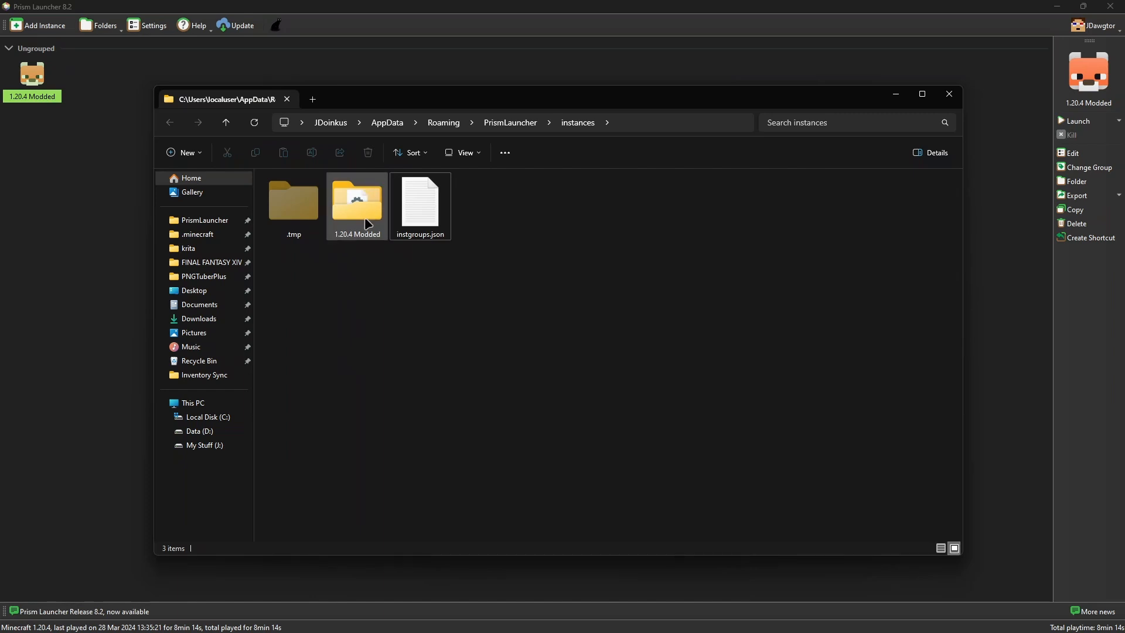
Step: Examine the 1.20.4 Modded instance's .minecraft folder, including mods, screenshots and the Prism Launcher Tutorial world in saves
{"action": "double_click", "coordinate": [378, 199]}
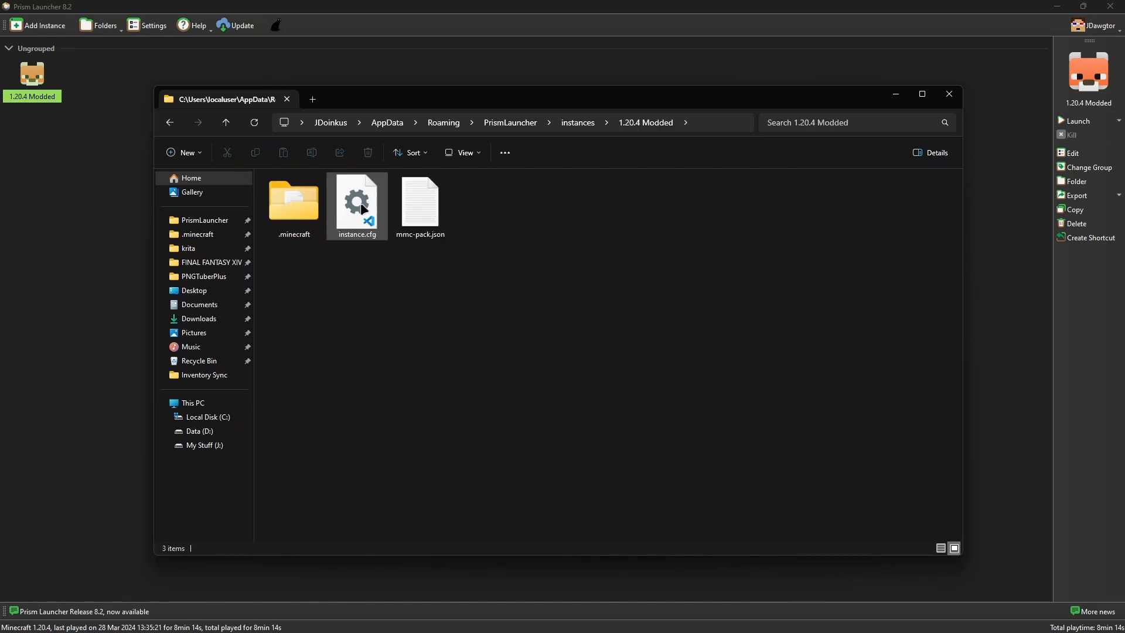
{"action": "double_click", "coordinate": [309, 232]}
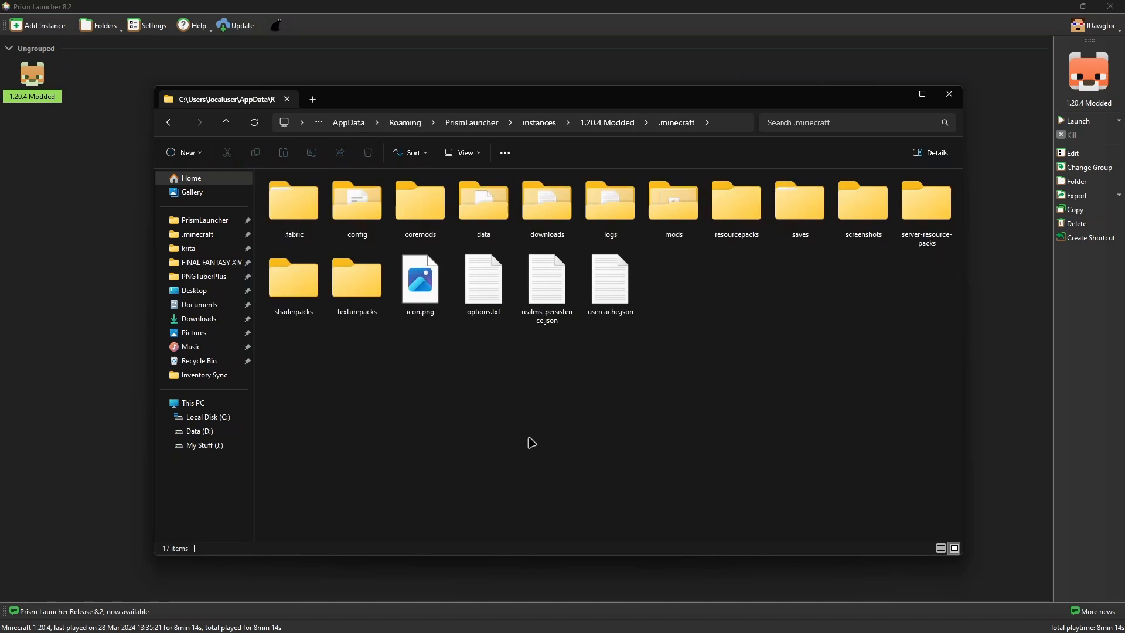
{"action": "left_click", "coordinate": [798, 210]}
{"action": "left_click", "coordinate": [857, 203]}
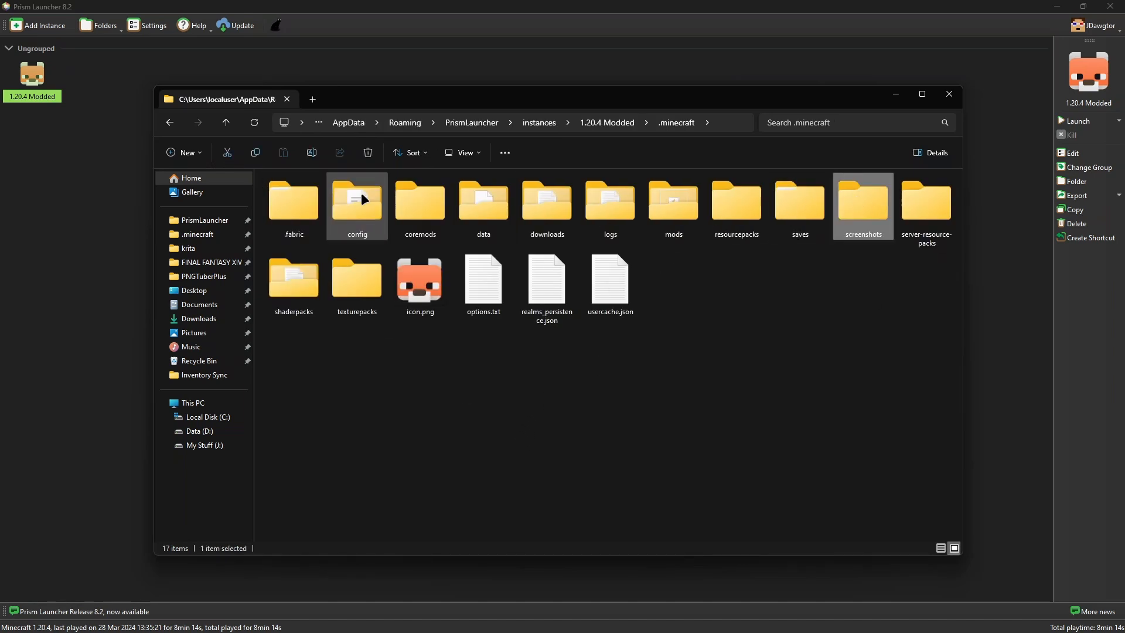
{"action": "left_click", "coordinate": [694, 203]}
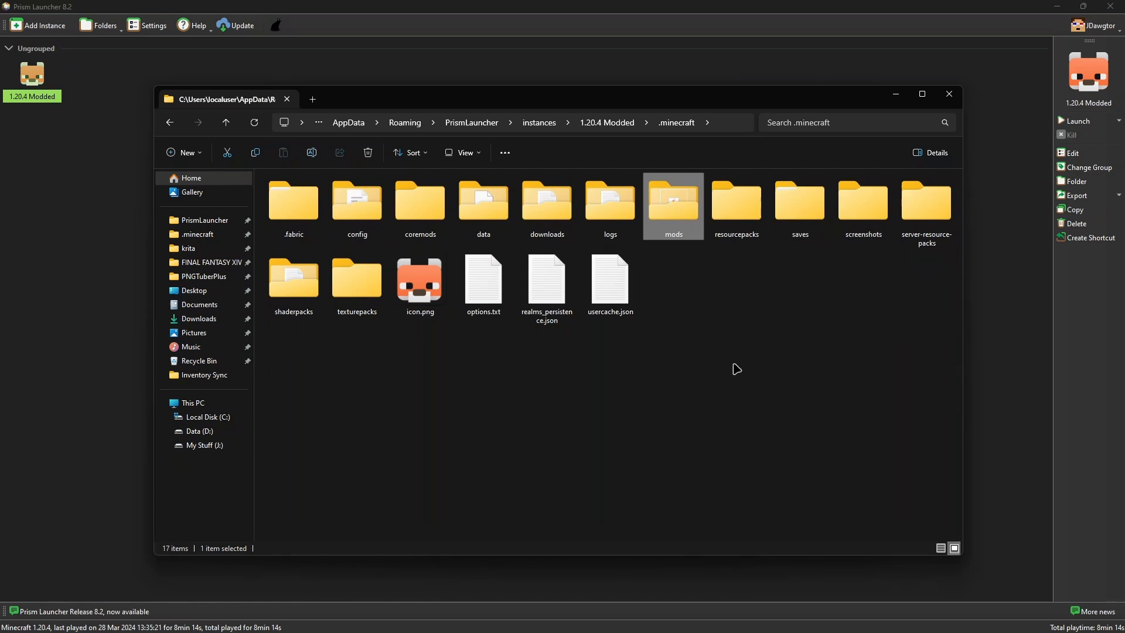
{"action": "double_click", "coordinate": [800, 232]}
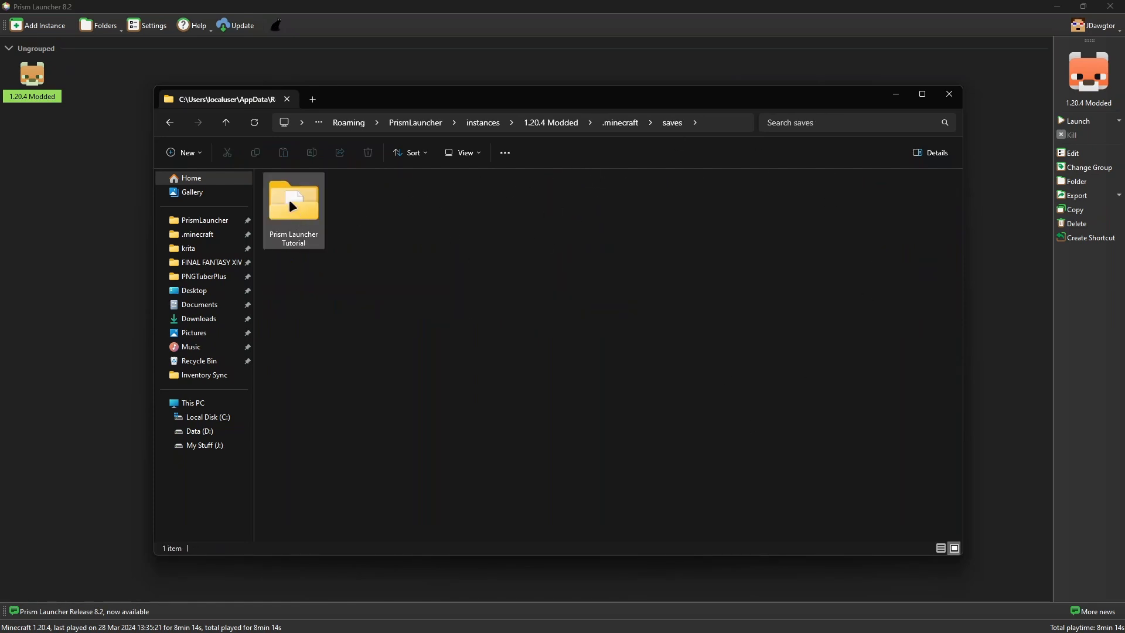
{"action": "left_click", "coordinate": [298, 233]}
{"action": "key", "text": "alt+Left"}
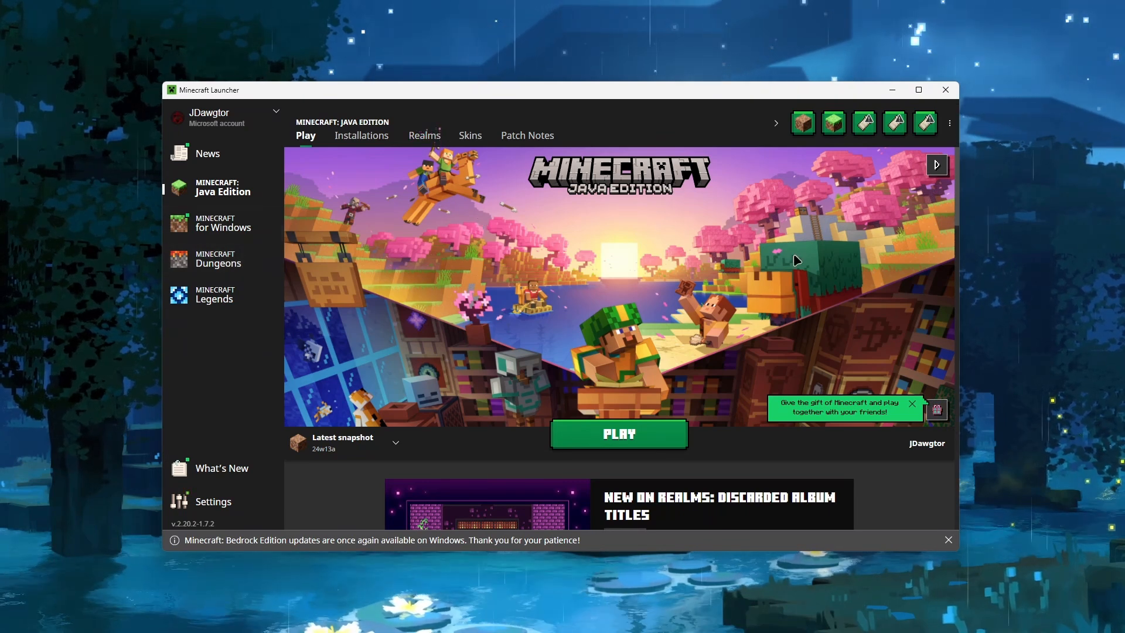
Step: Open the Latest snapshot installation's .minecraft folder from the official Minecraft Launcher and view its saves folder
{"action": "left_click", "coordinate": [356, 142]}
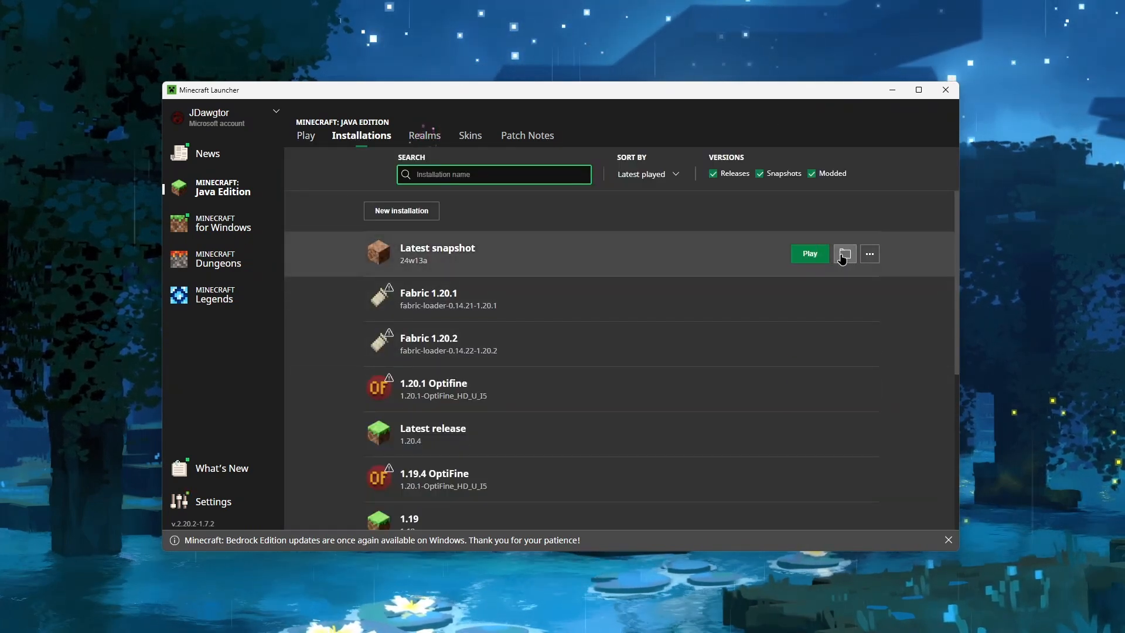
{"action": "left_click", "coordinate": [844, 255]}
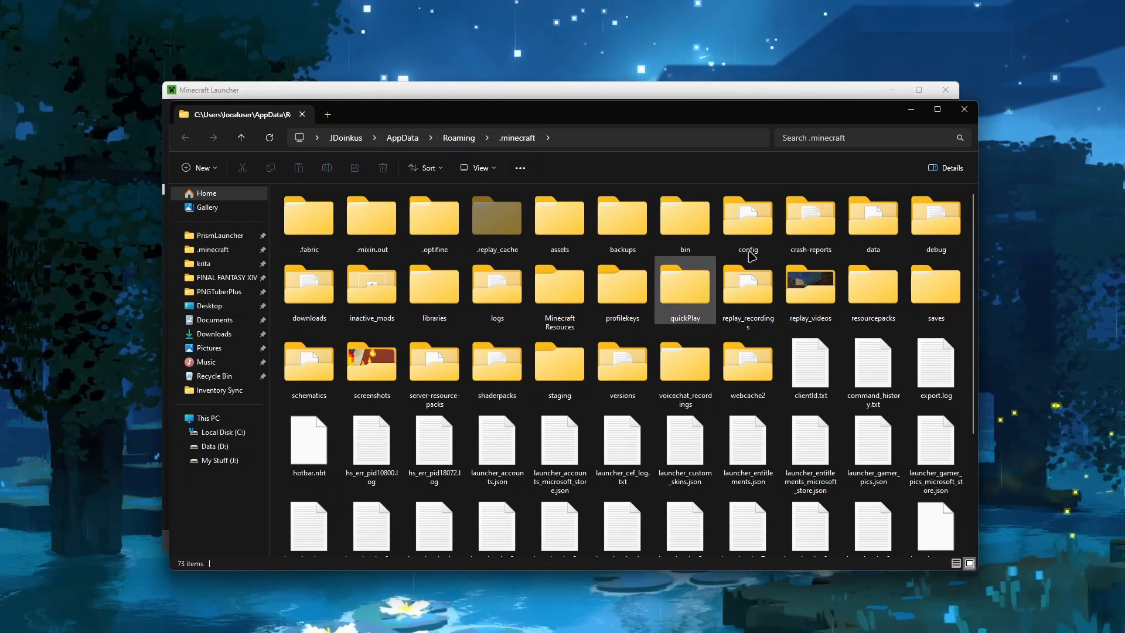
{"action": "double_click", "coordinate": [934, 296]}
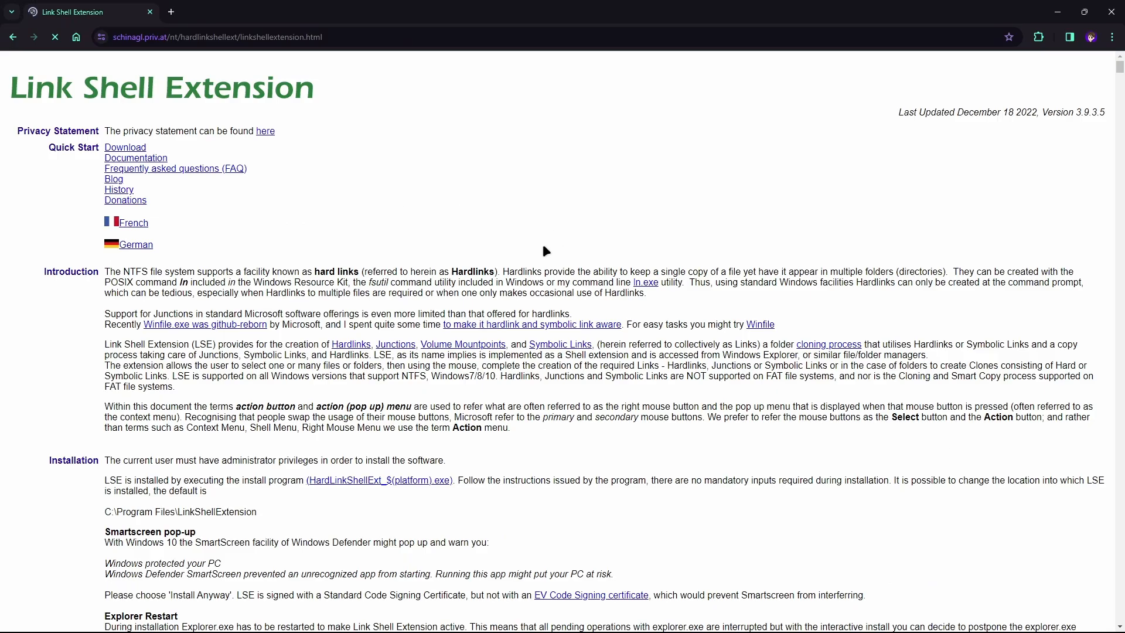
Step: Download the 64-bit Windows version of Link Shell Extension and locate its installer in the Downloads folder
{"action": "left_click", "coordinate": [126, 151]}
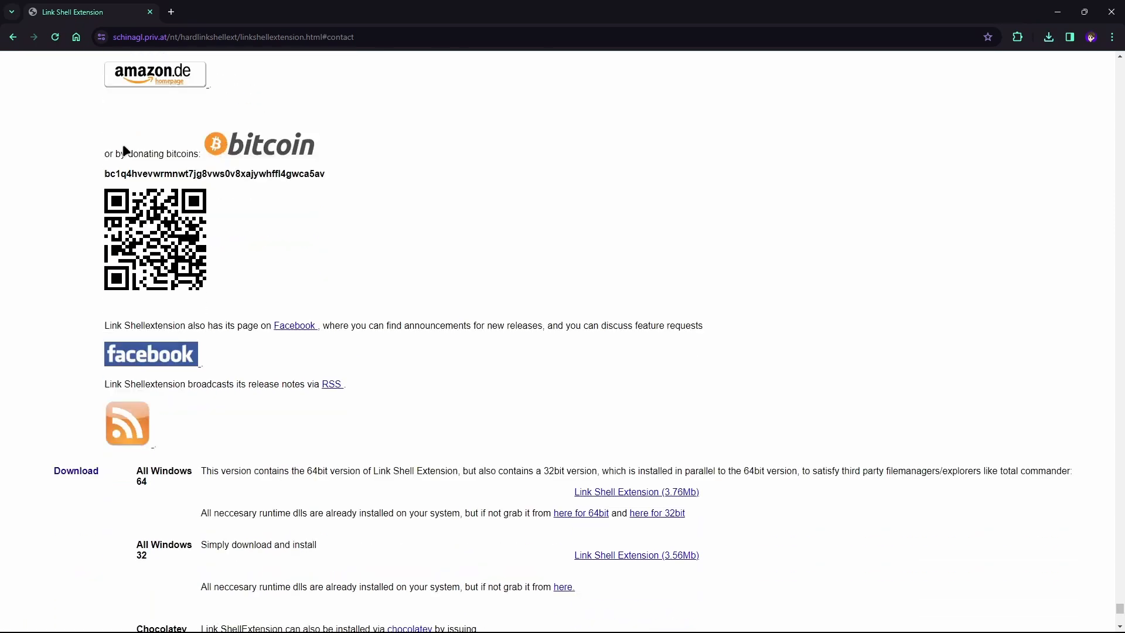
{"action": "scroll", "coordinate": [135, 176], "scroll_direction": "up", "scroll_amount": 1}
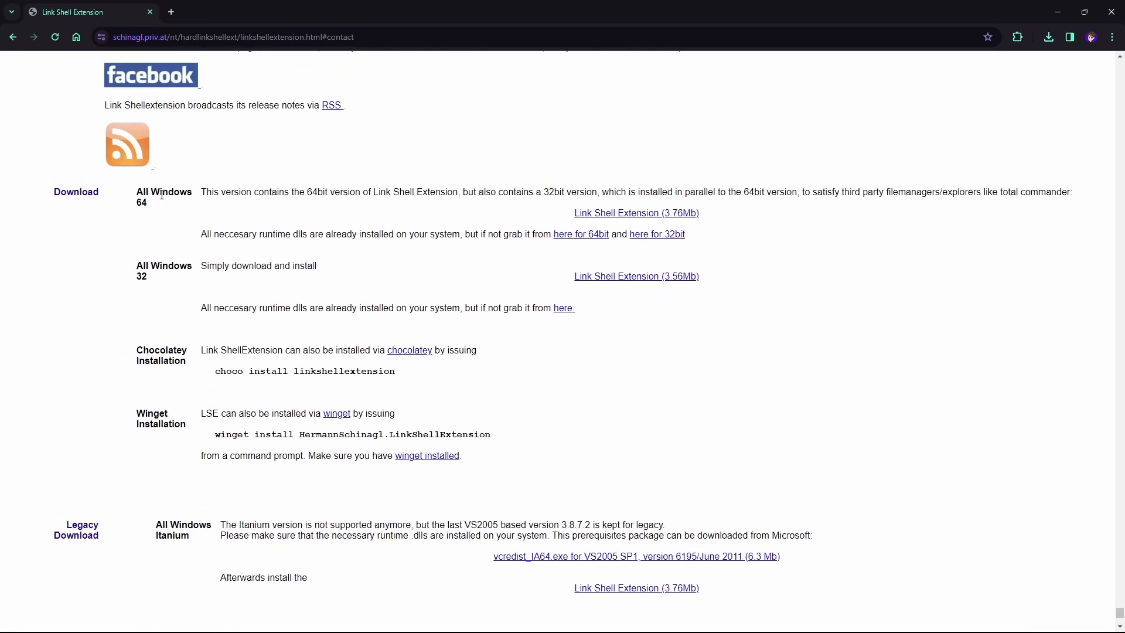
{"action": "left_click", "coordinate": [632, 214]}
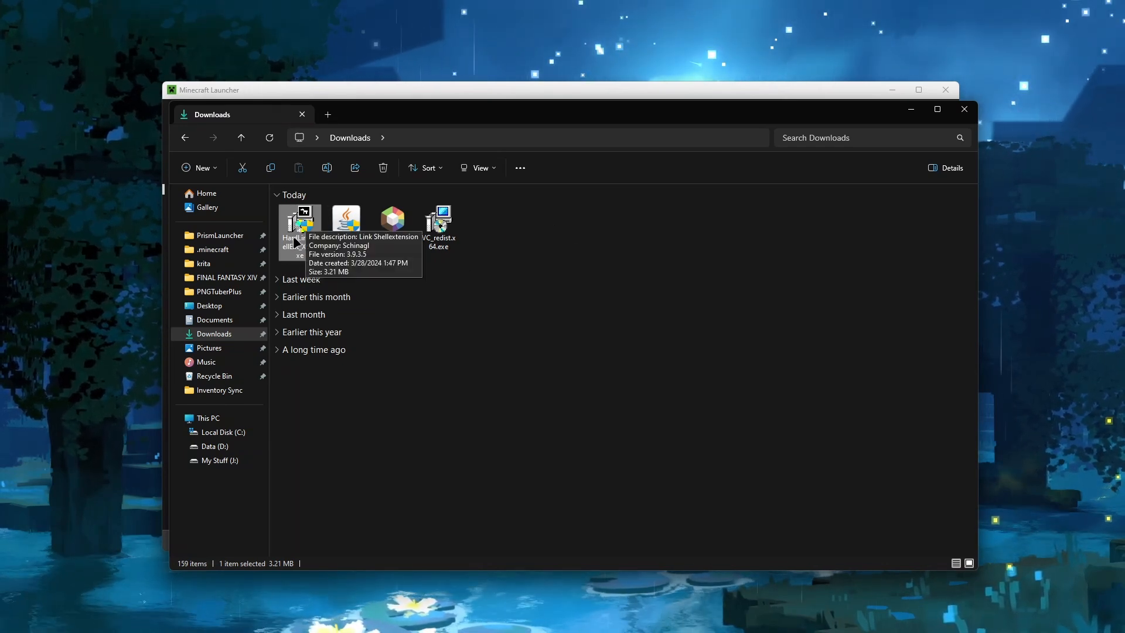
{"action": "left_click", "coordinate": [556, 227]}
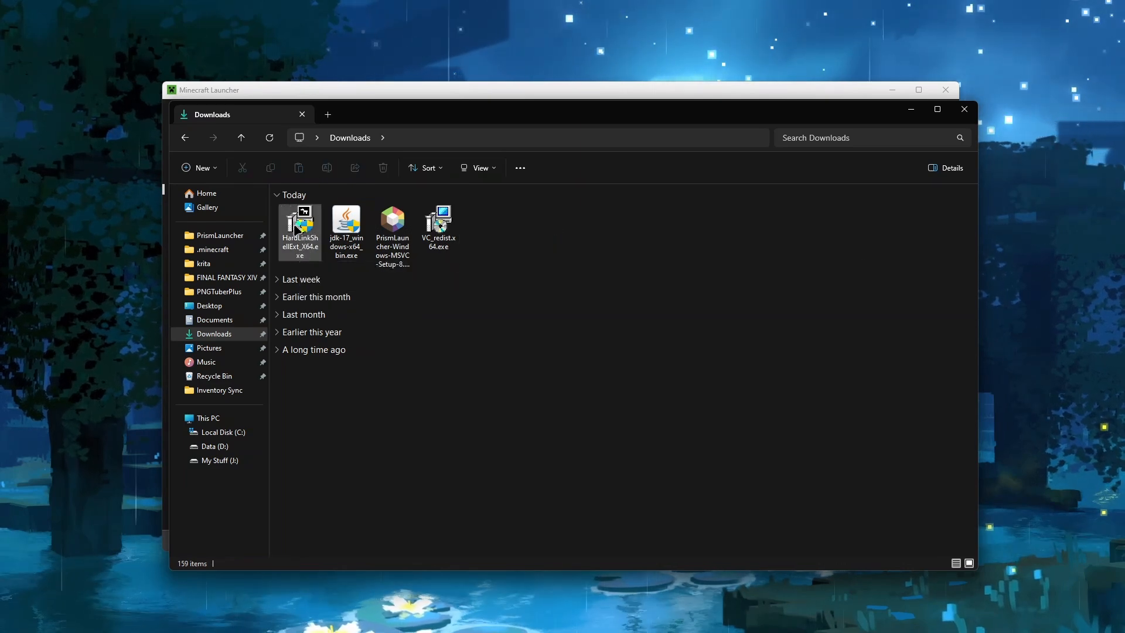
Step: Pick the saves folder in the official launcher's .minecraft folder as the link source
{"action": "left_click", "coordinate": [212, 249]}
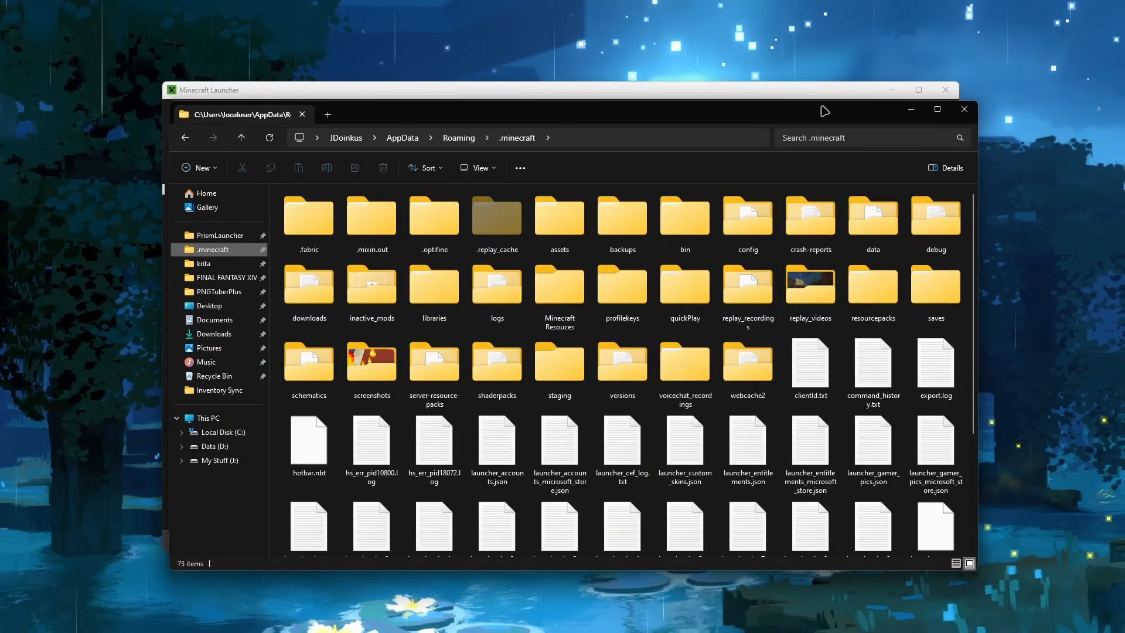
{"action": "left_click", "coordinate": [944, 302]}
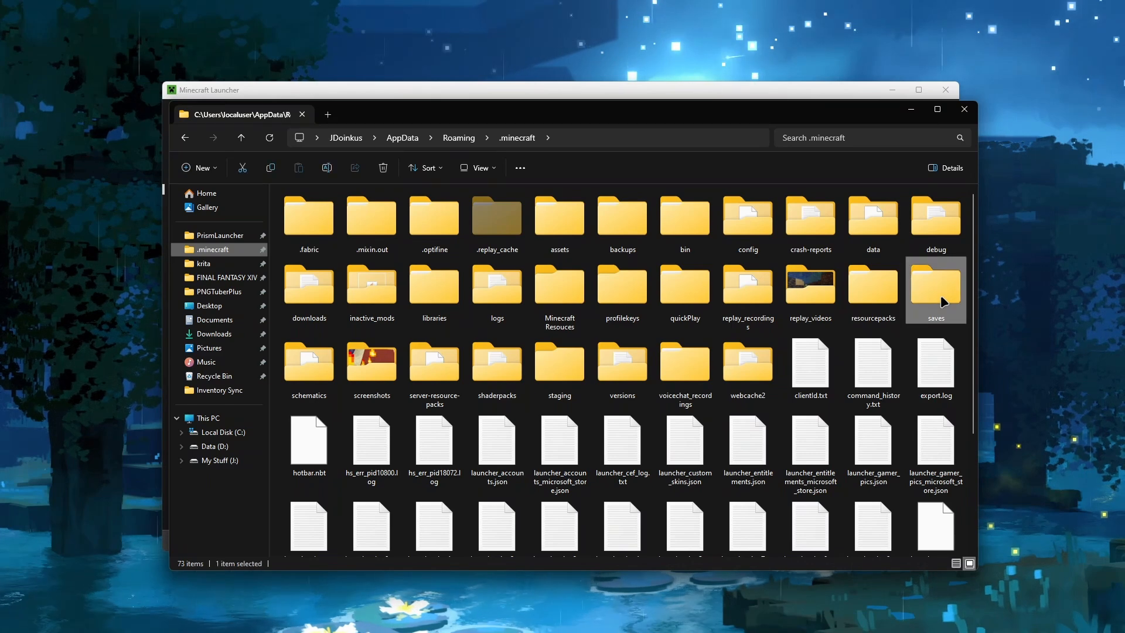
{"action": "right_click", "coordinate": [933, 299]}
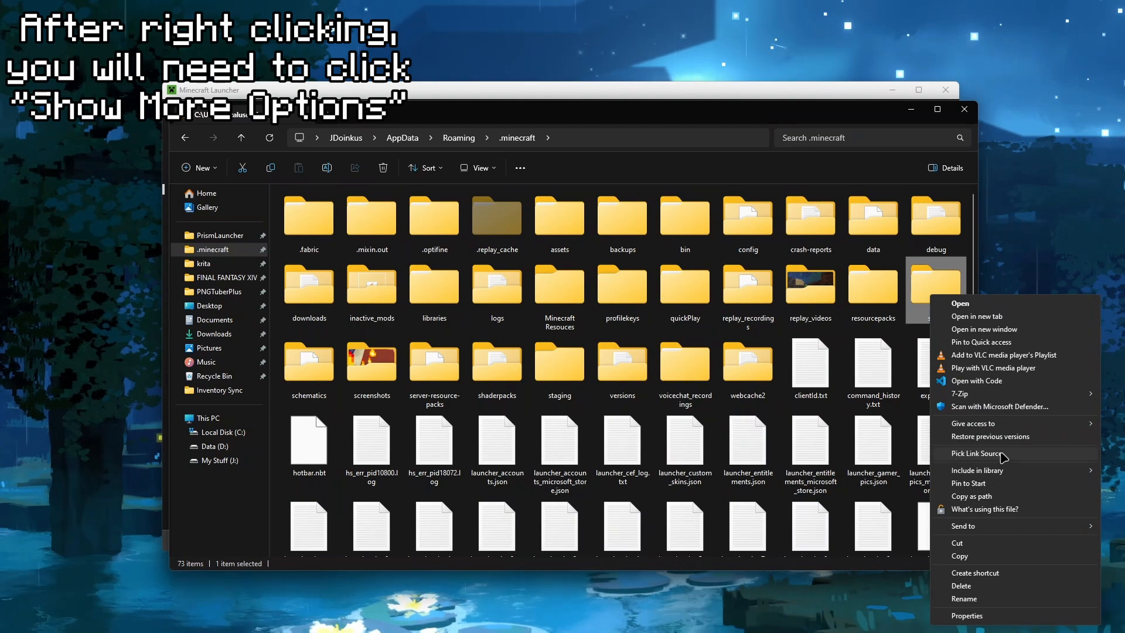
{"action": "left_click", "coordinate": [1004, 456]}
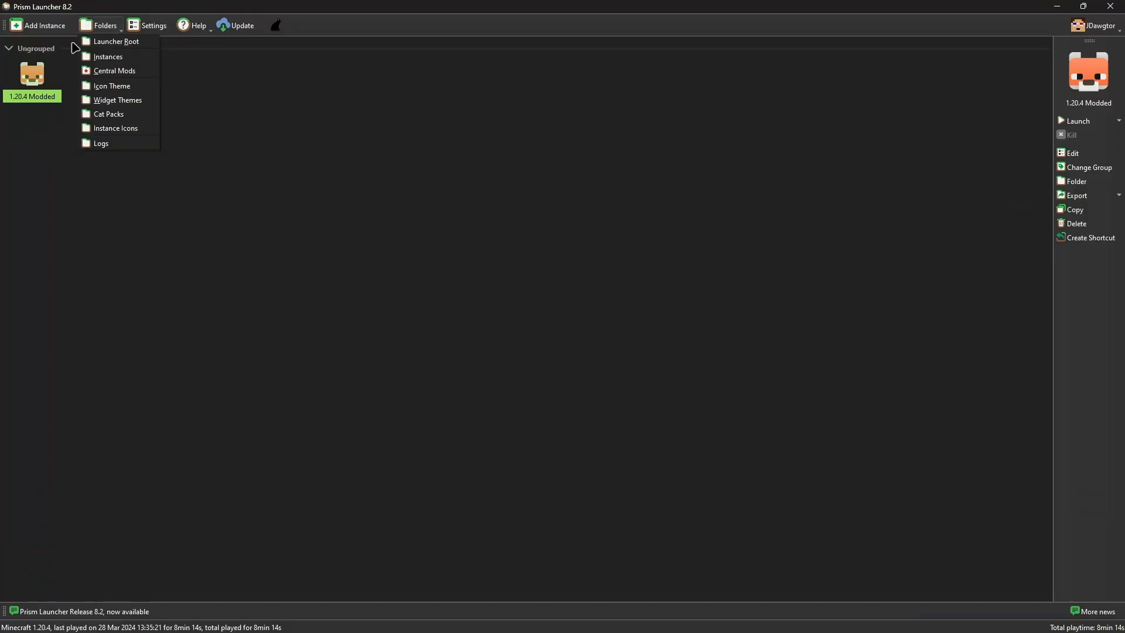
Step: Open the 1.20.4 Modded instance's .minecraft folder from Prism Launcher's instances folder and delete its saves folder
{"action": "left_click", "coordinate": [109, 61]}
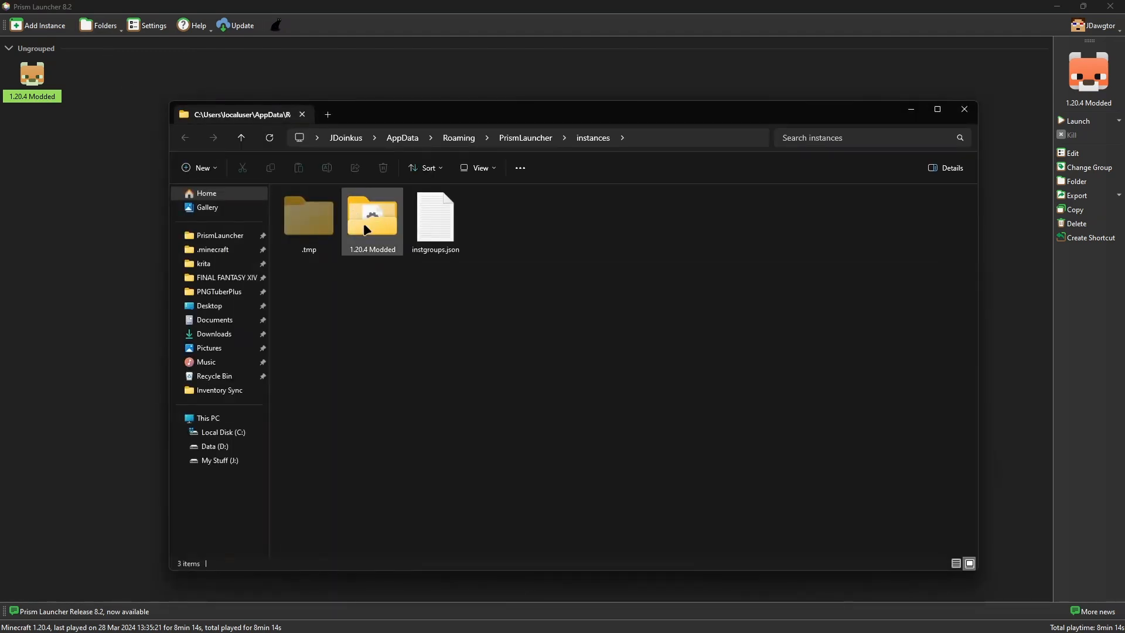
{"action": "double_click", "coordinate": [378, 210]}
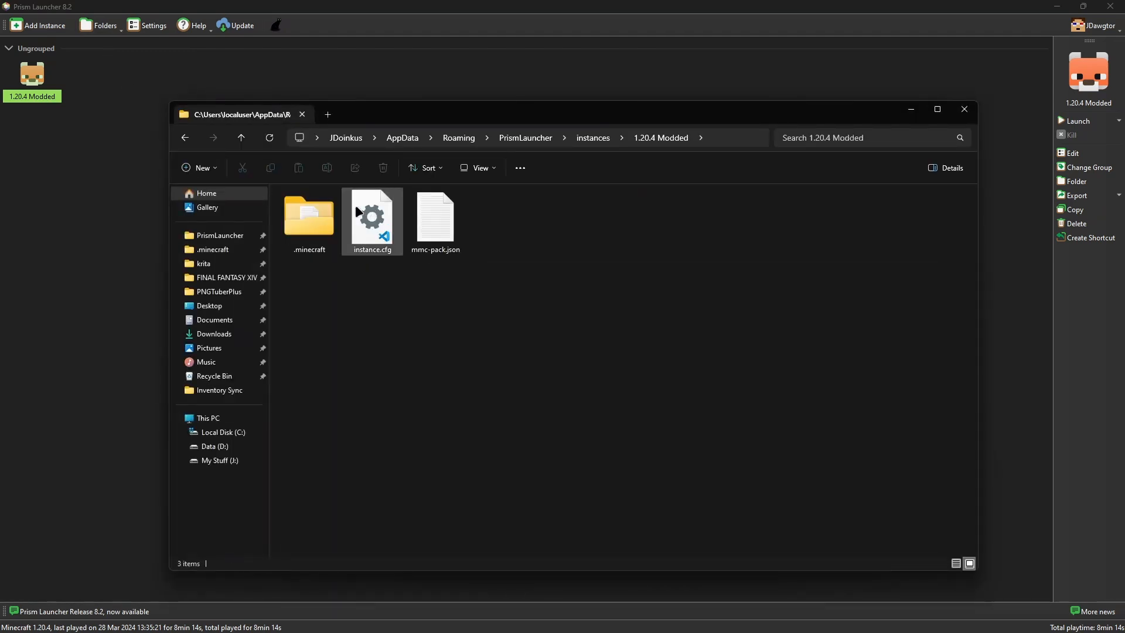
{"action": "double_click", "coordinate": [287, 230]}
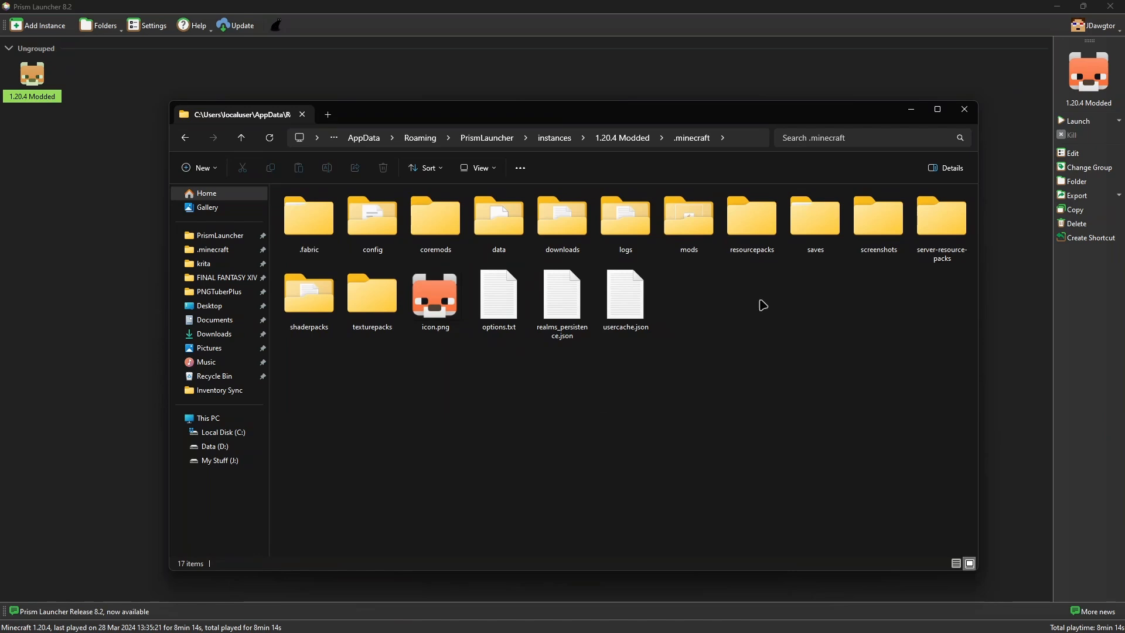
{"action": "left_click", "coordinate": [818, 222]}
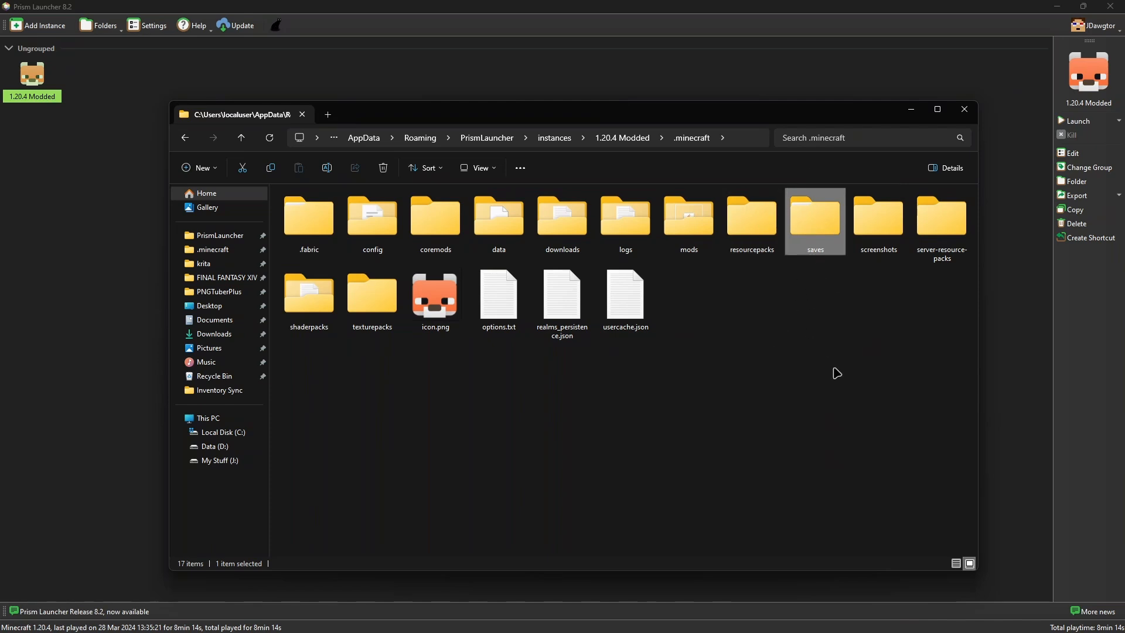
{"action": "key", "text": "Delete"}
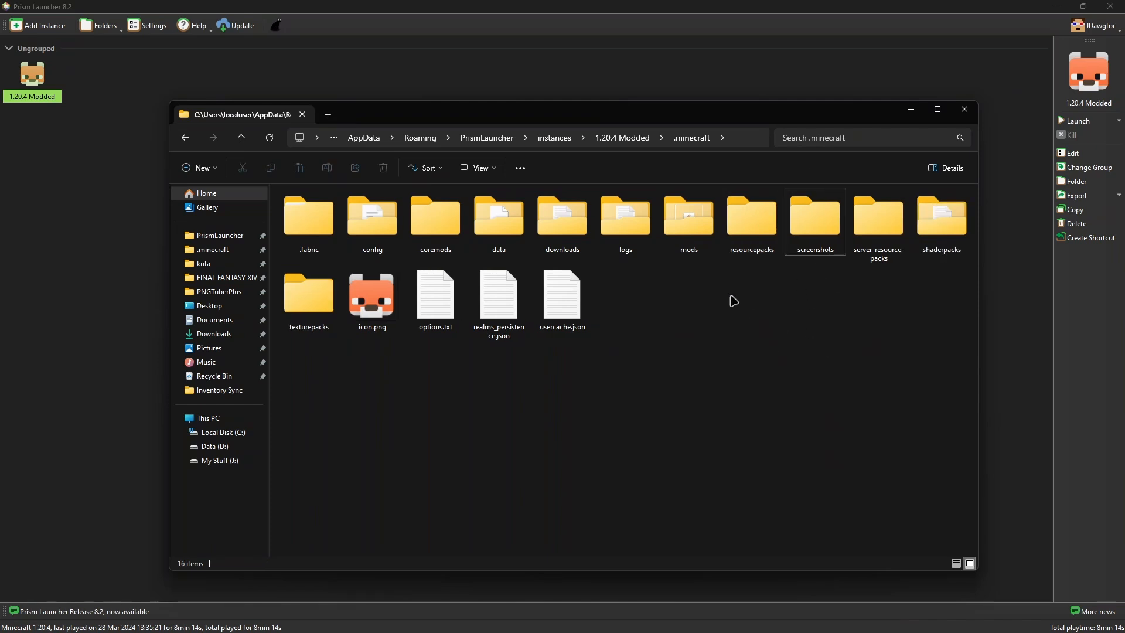
Step: Create a symbolic link to the official saves folder inside the instance's .minecraft folder and open it to view the worlds
{"action": "right_click", "coordinate": [686, 298]}
{"action": "mouse_move", "coordinate": [716, 463]}
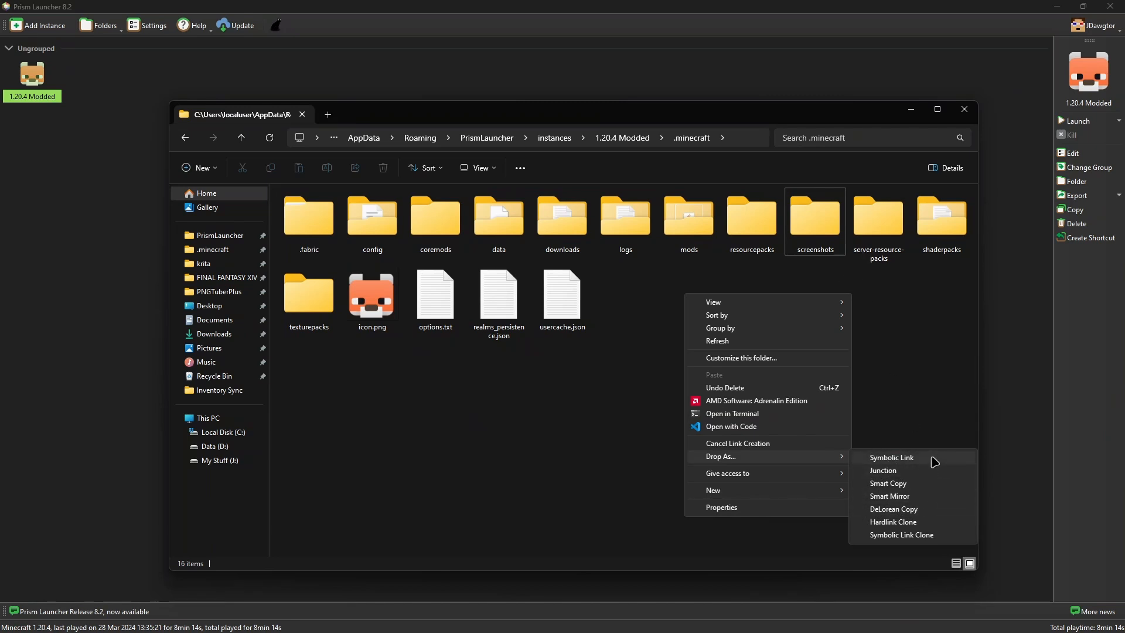
{"action": "left_click", "coordinate": [882, 462]}
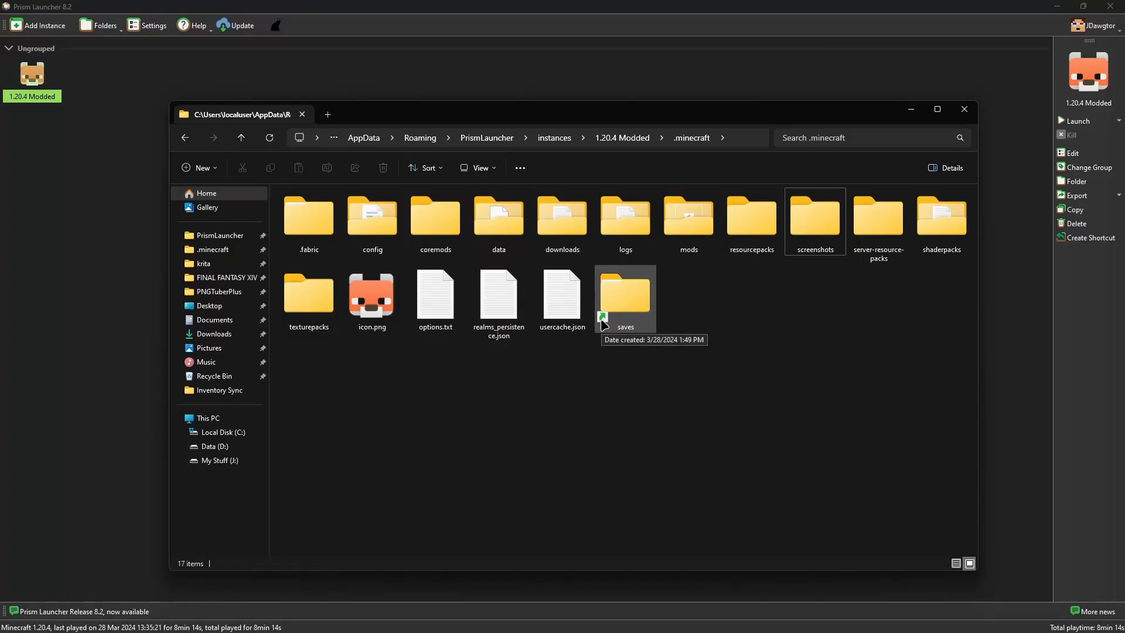
{"action": "double_click", "coordinate": [637, 309]}
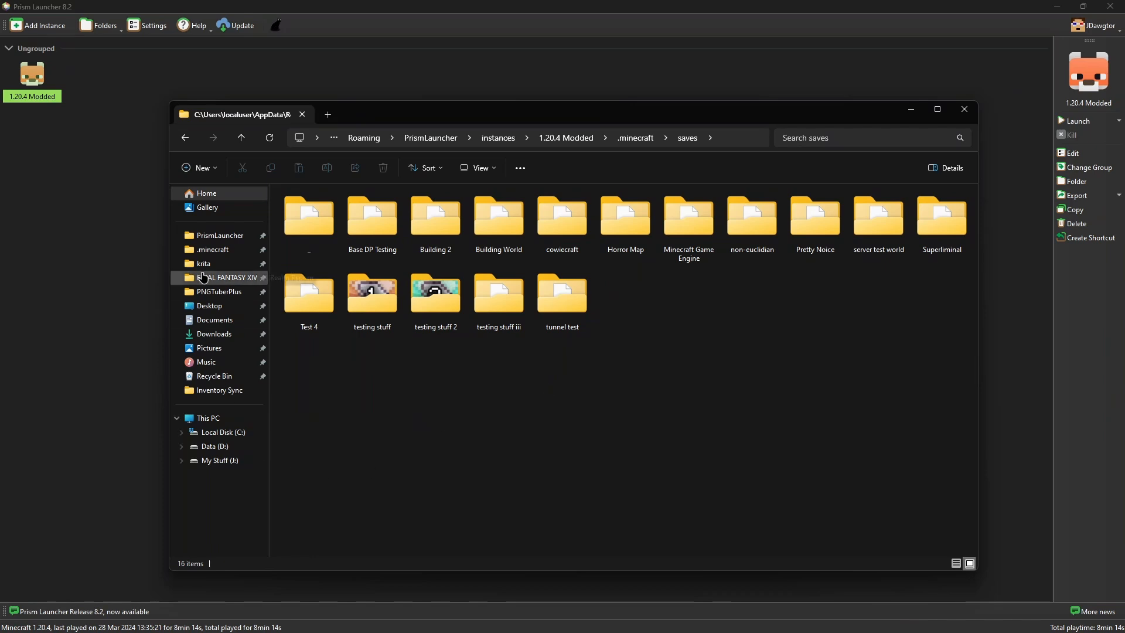
Step: Return to the official launcher's .minecraft folder and pick its resourcepacks folder as the link source
{"action": "left_click", "coordinate": [218, 250]}
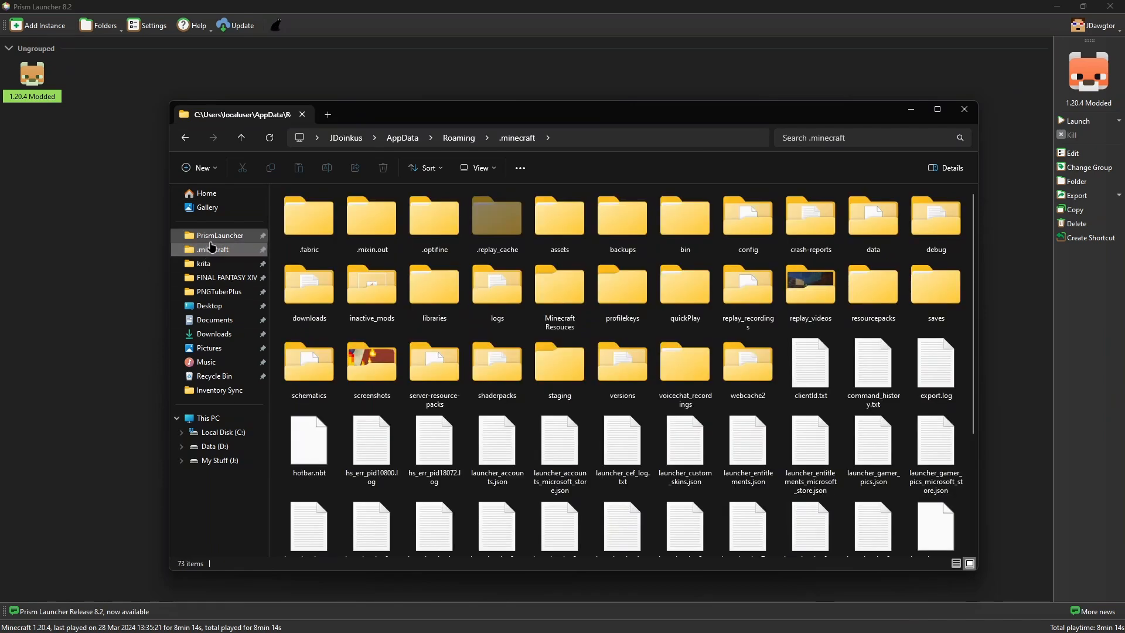
{"action": "left_click", "coordinate": [867, 300]}
{"action": "right_click", "coordinate": [867, 299]}
{"action": "left_click", "coordinate": [814, 332]}
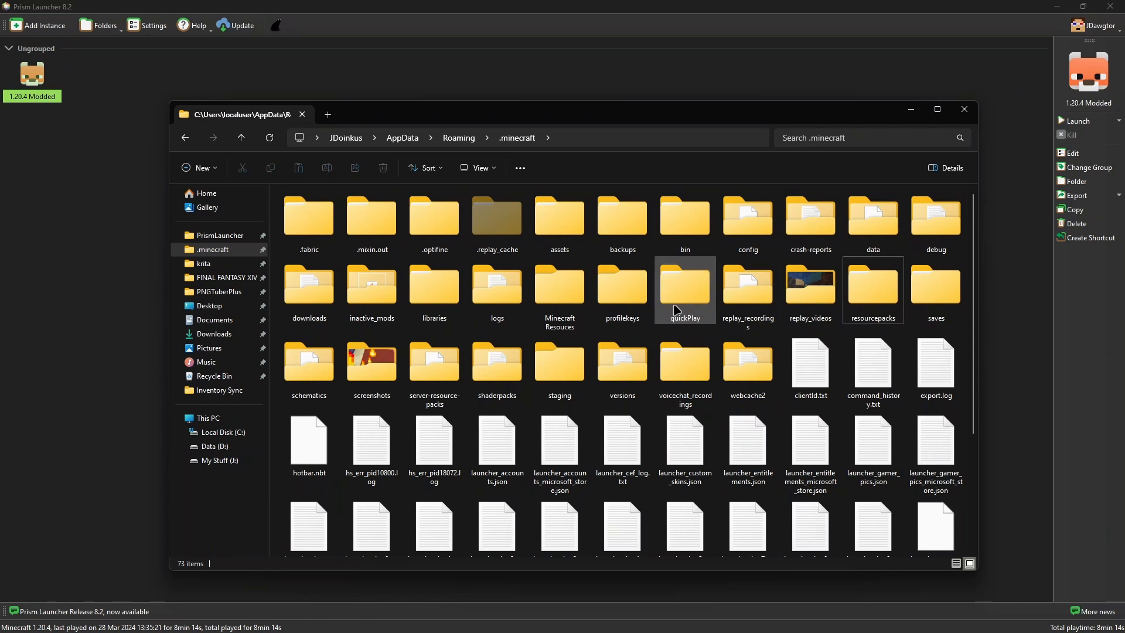
{"action": "left_click", "coordinate": [370, 388]}
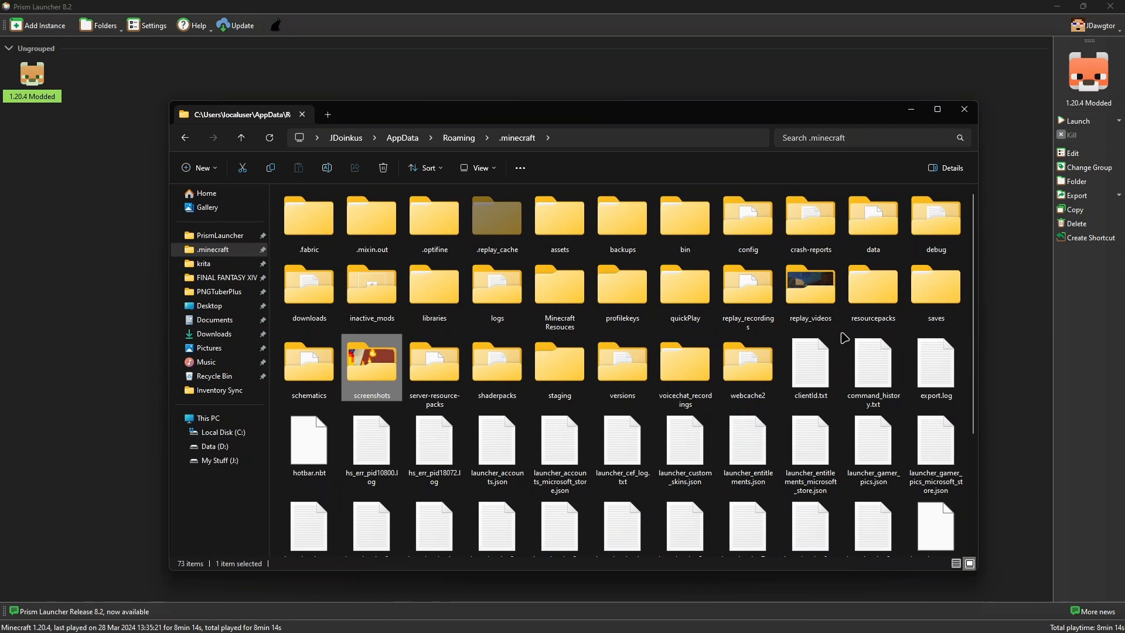
{"action": "right_click", "coordinate": [890, 290]}
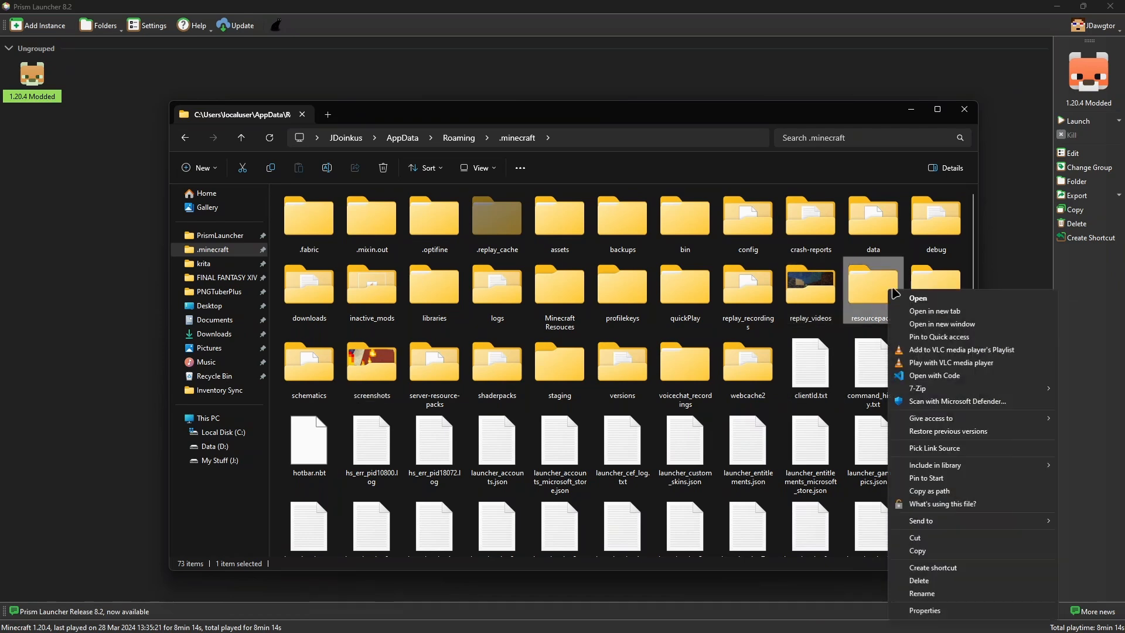
{"action": "left_click", "coordinate": [940, 448]}
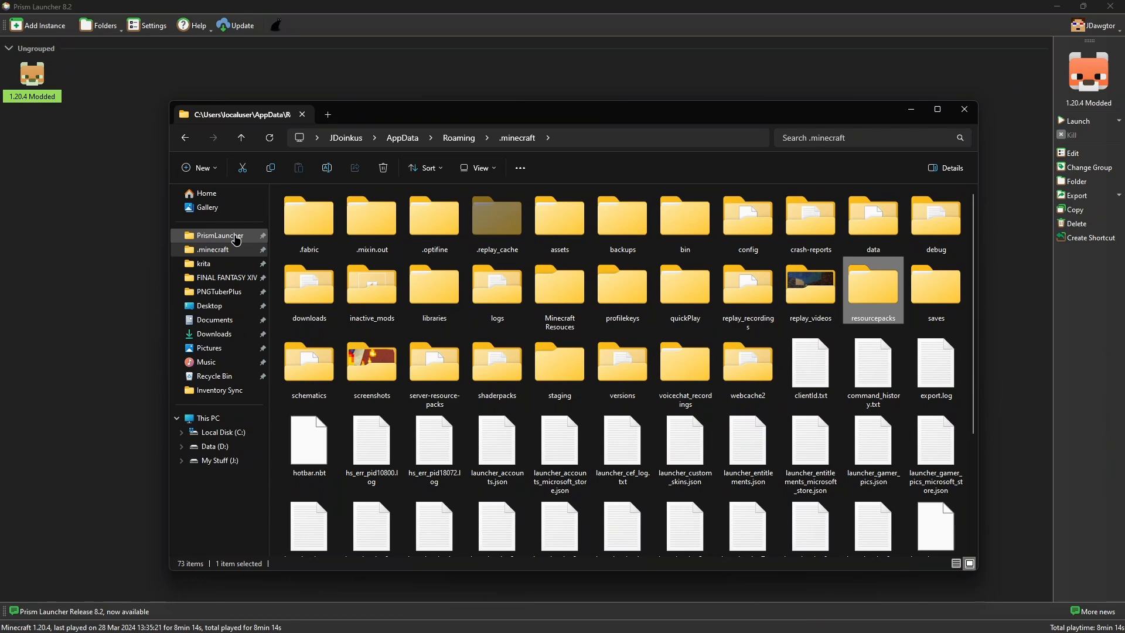
Step: Go back to the 1.20.4 Modded instance's .minecraft folder and delete its resourcepacks folder
{"action": "left_click", "coordinate": [209, 235]}
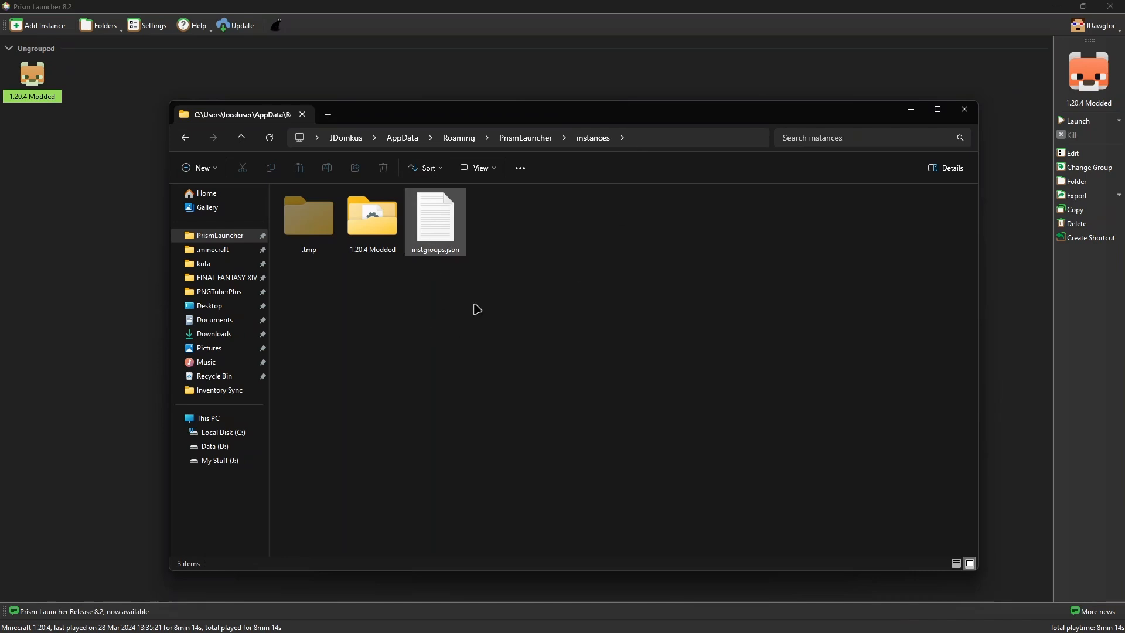
{"action": "double_click", "coordinate": [366, 230]}
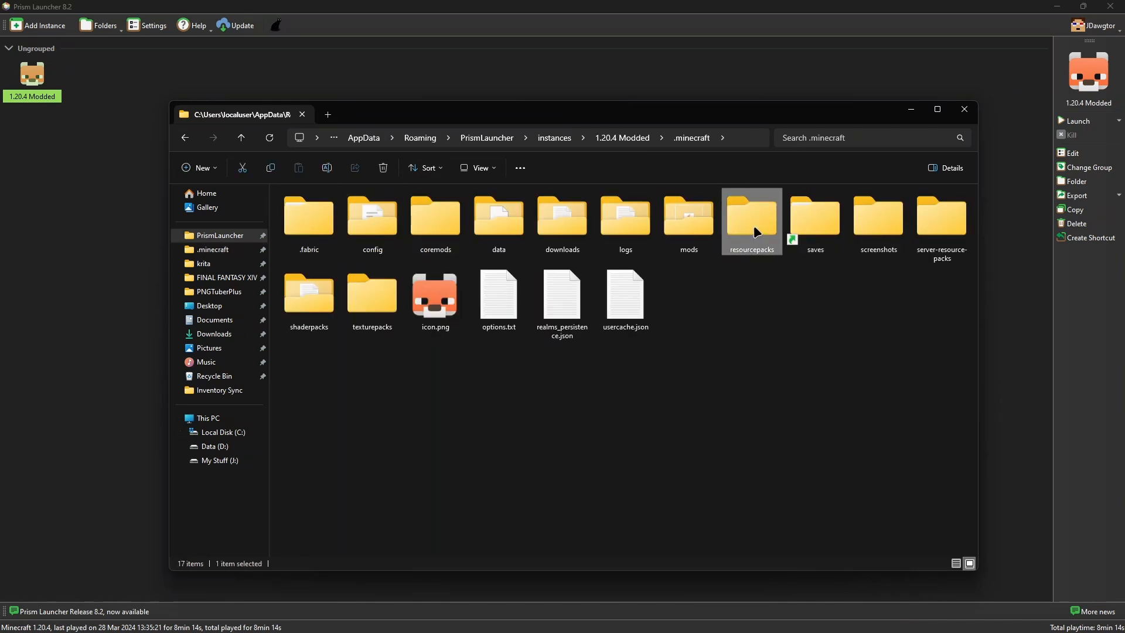
{"action": "key", "text": "Delete"}
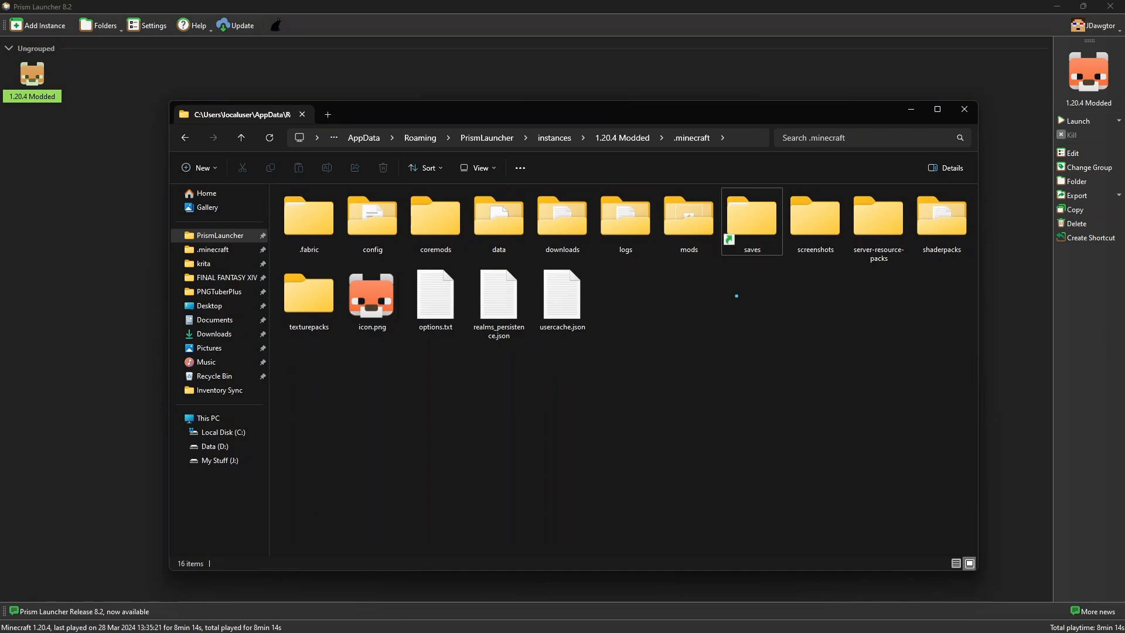
Step: Create a symbolic link to the official resourcepacks folder in the instance's .minecraft folder, and minimize the file window
{"action": "right_click", "coordinate": [736, 296]}
{"action": "mouse_move", "coordinate": [793, 467]}
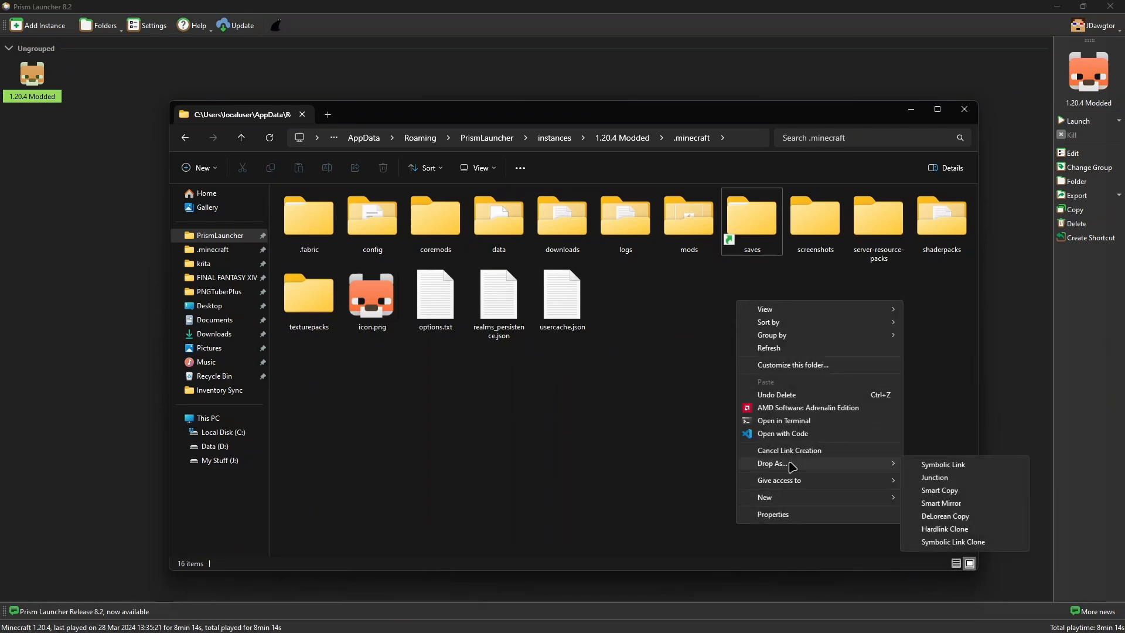
{"action": "left_click", "coordinate": [926, 466]}
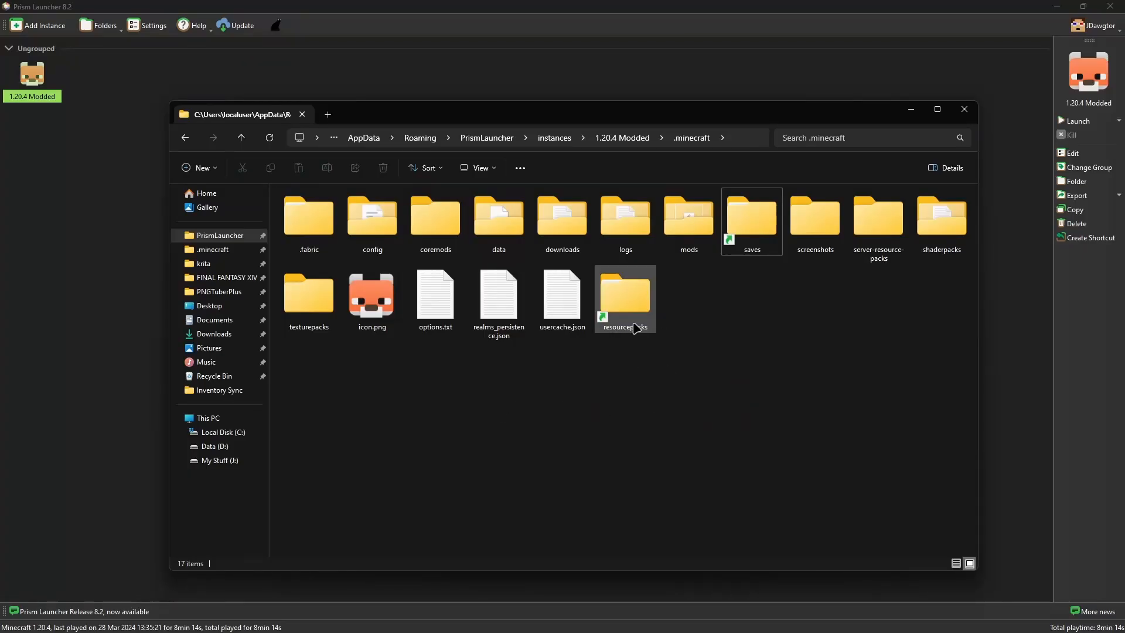
{"action": "left_click", "coordinate": [911, 110]}
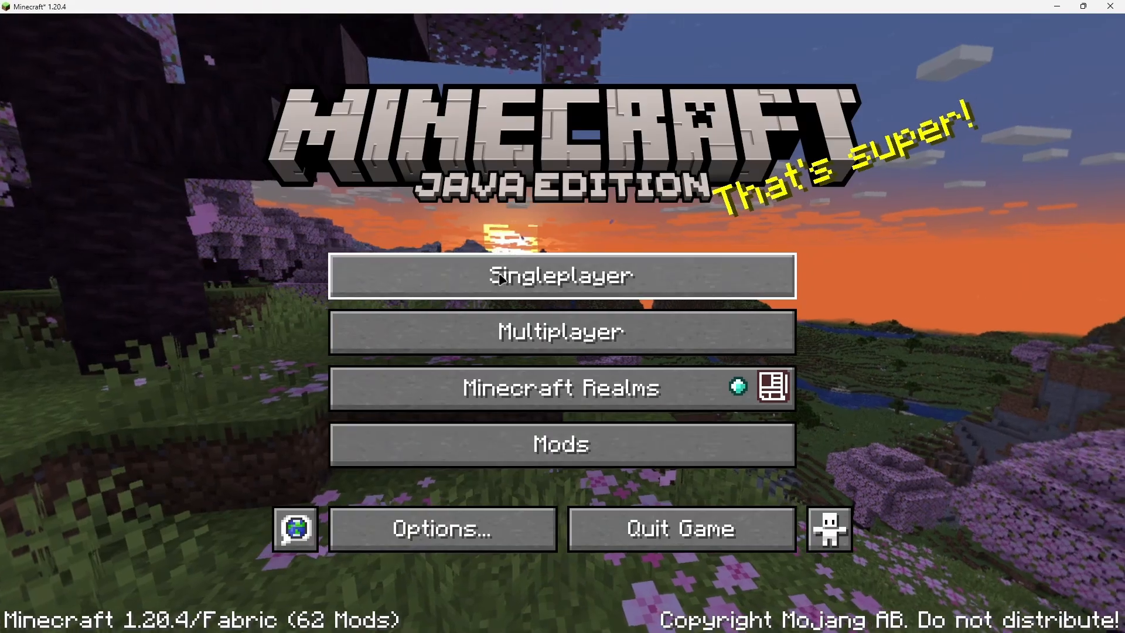
Step: Browse the singleplayer world list in the modded instance for the linked worlds and return to the title screen
{"action": "left_click", "coordinate": [501, 278]}
{"action": "scroll", "coordinate": [499, 250], "scroll_direction": "down", "scroll_amount": 5}
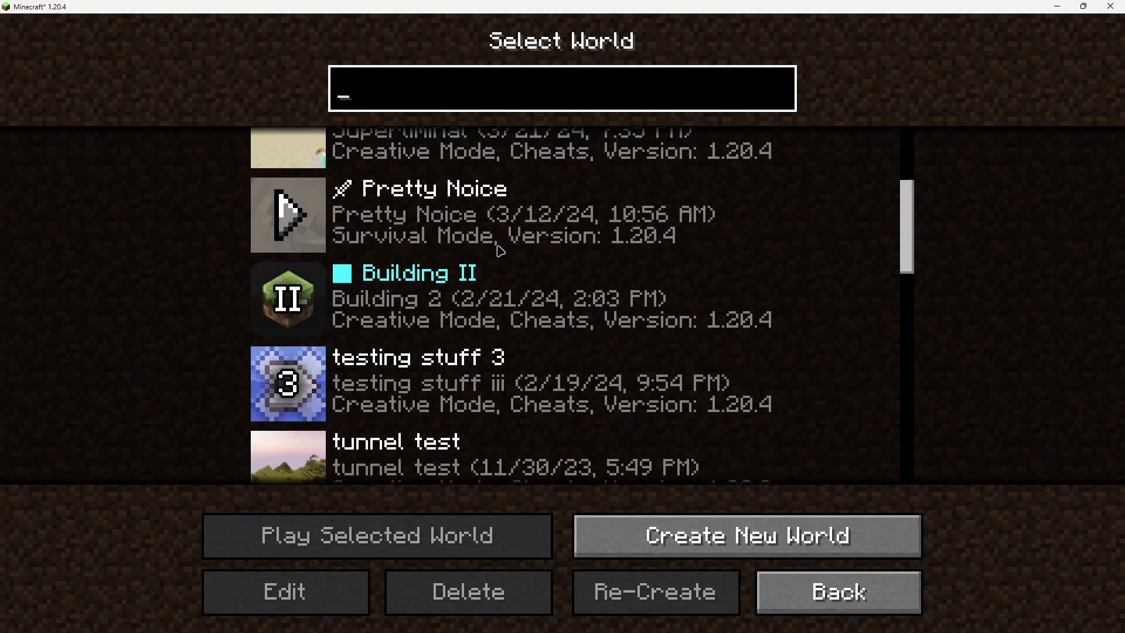
{"action": "scroll", "coordinate": [500, 251], "scroll_direction": "down", "scroll_amount": 3}
{"action": "scroll", "coordinate": [287, 249], "scroll_direction": "up", "scroll_amount": 8}
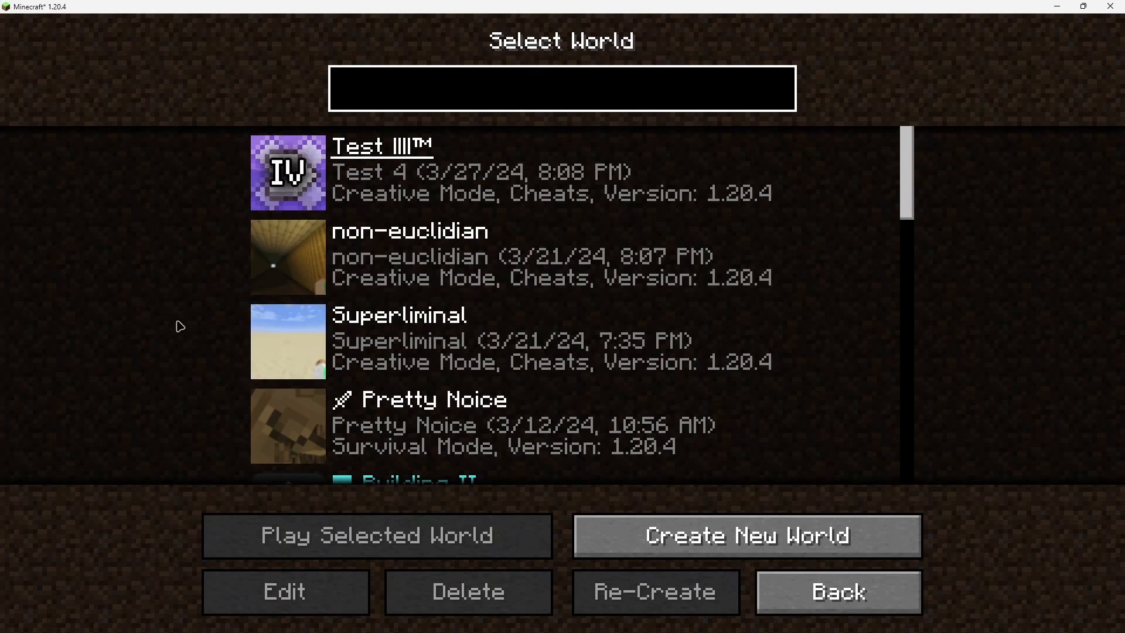
{"action": "scroll", "coordinate": [557, 205], "scroll_direction": "down", "scroll_amount": 2}
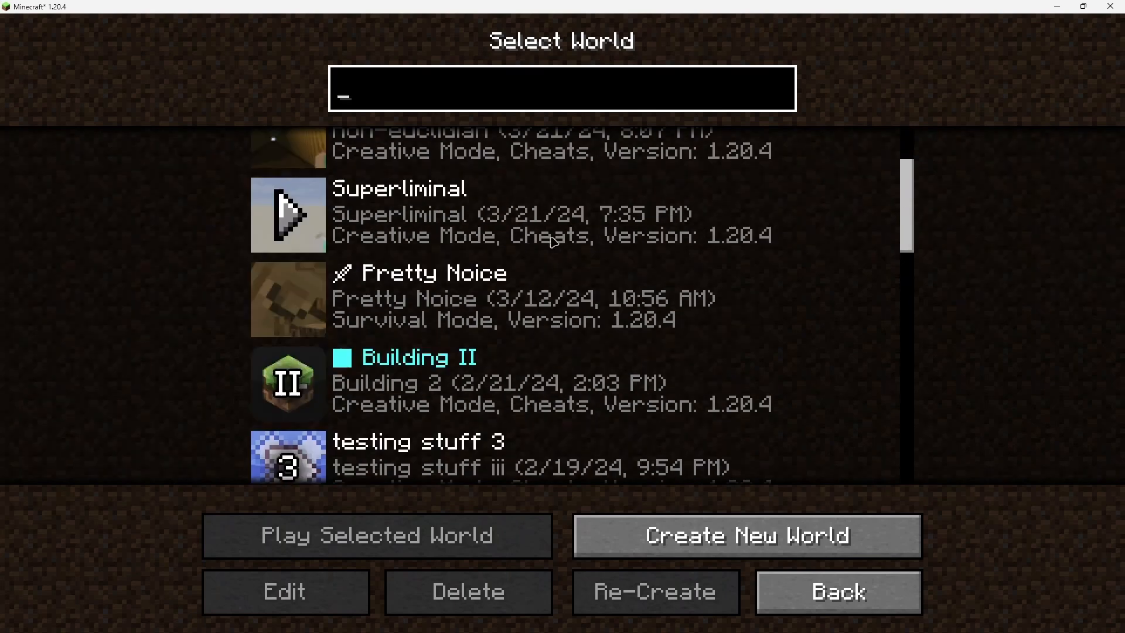
{"action": "scroll", "coordinate": [359, 141], "scroll_direction": "up", "scroll_amount": 2}
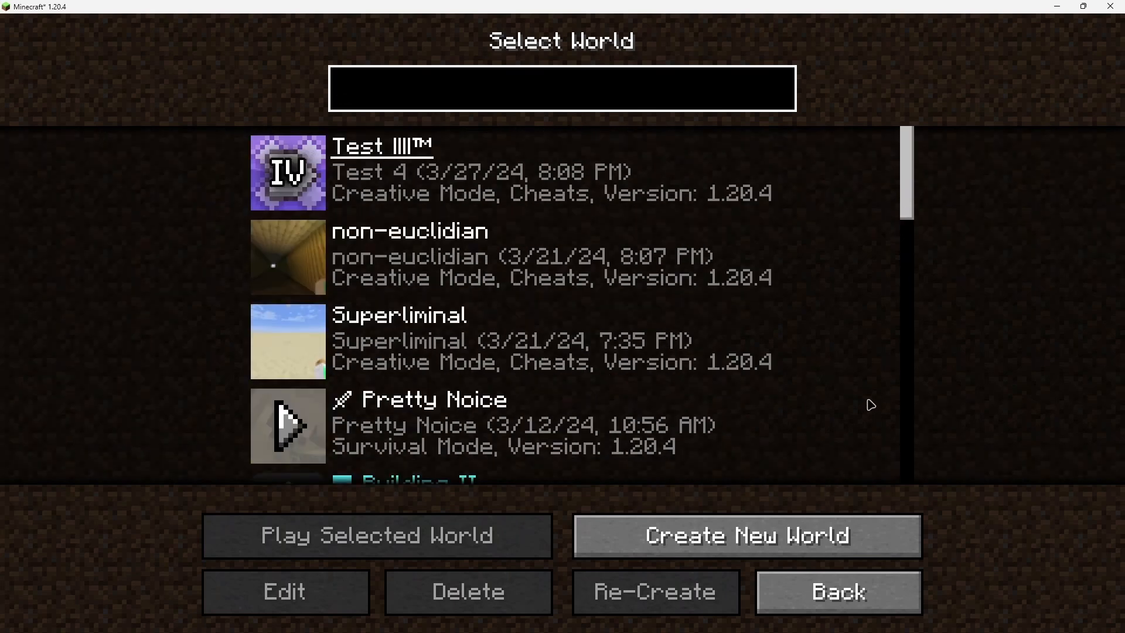
{"action": "key", "text": "Escape"}
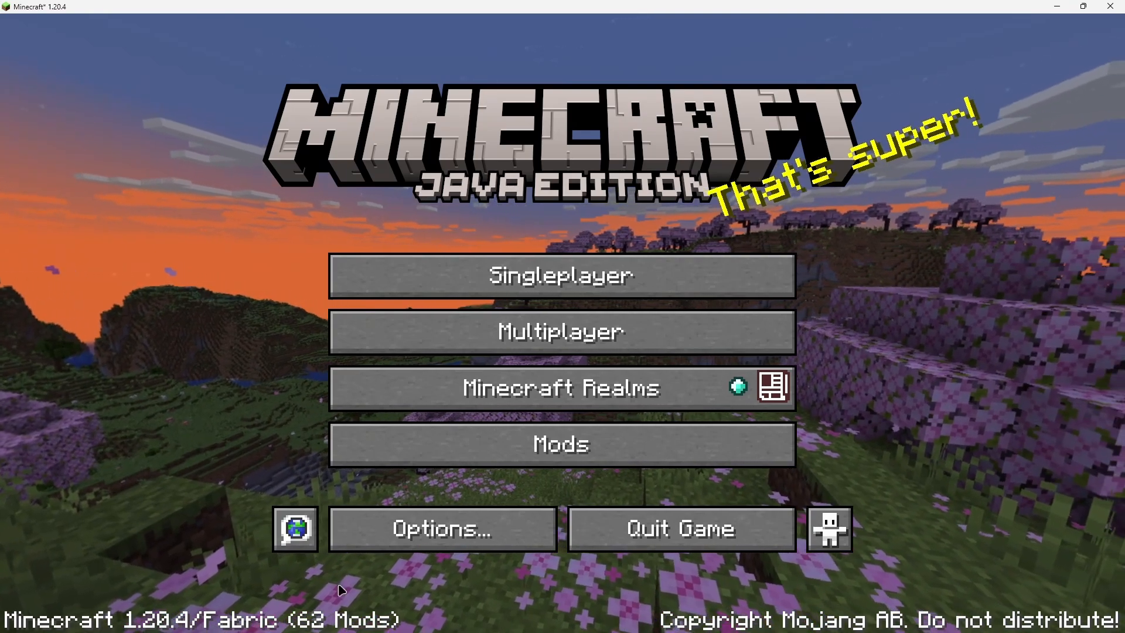
Step: Set the modded instance's GUI scale to 3x in the video settings, apply it, and return to the title screen
{"action": "left_click", "coordinate": [412, 534]}
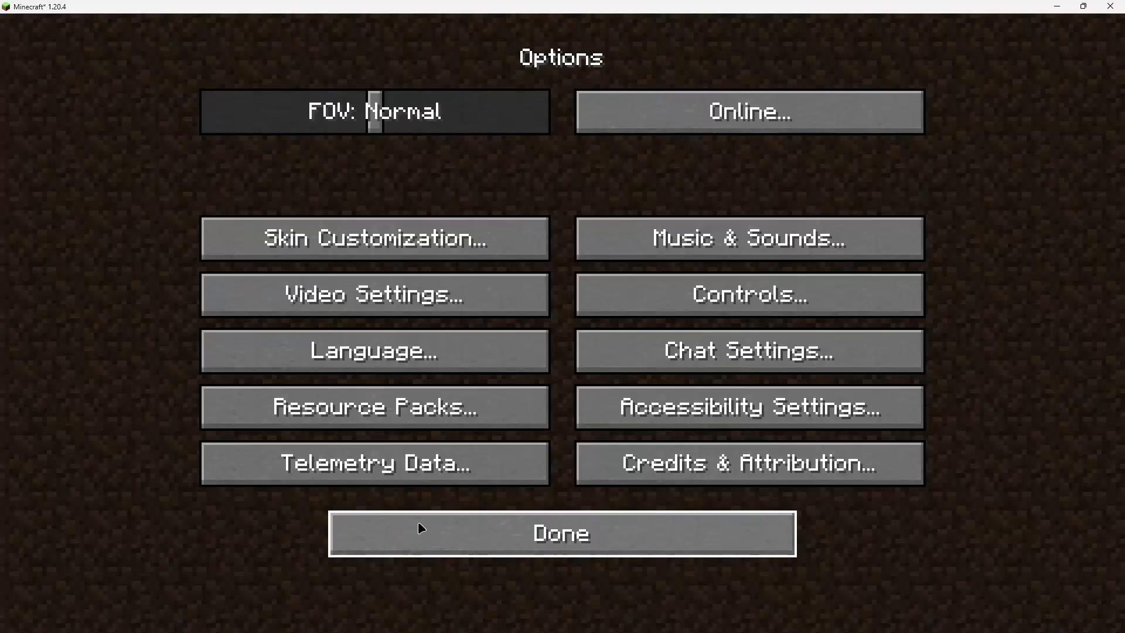
{"action": "left_click", "coordinate": [275, 304]}
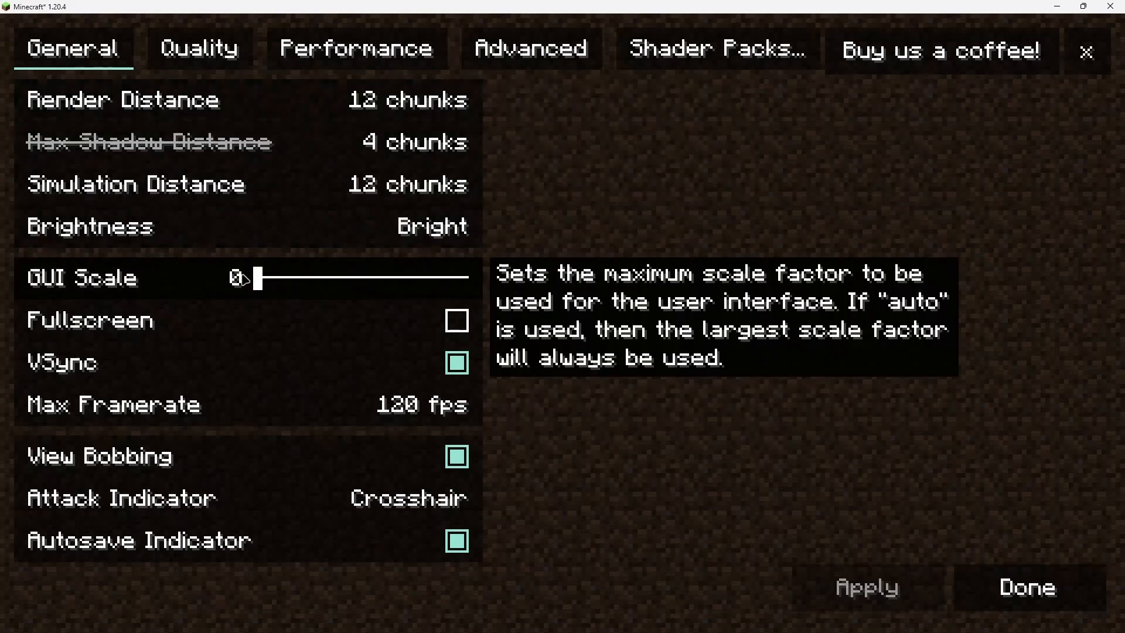
{"action": "left_click_drag", "start_coordinate": [280, 285], "coordinate": [410, 283]}
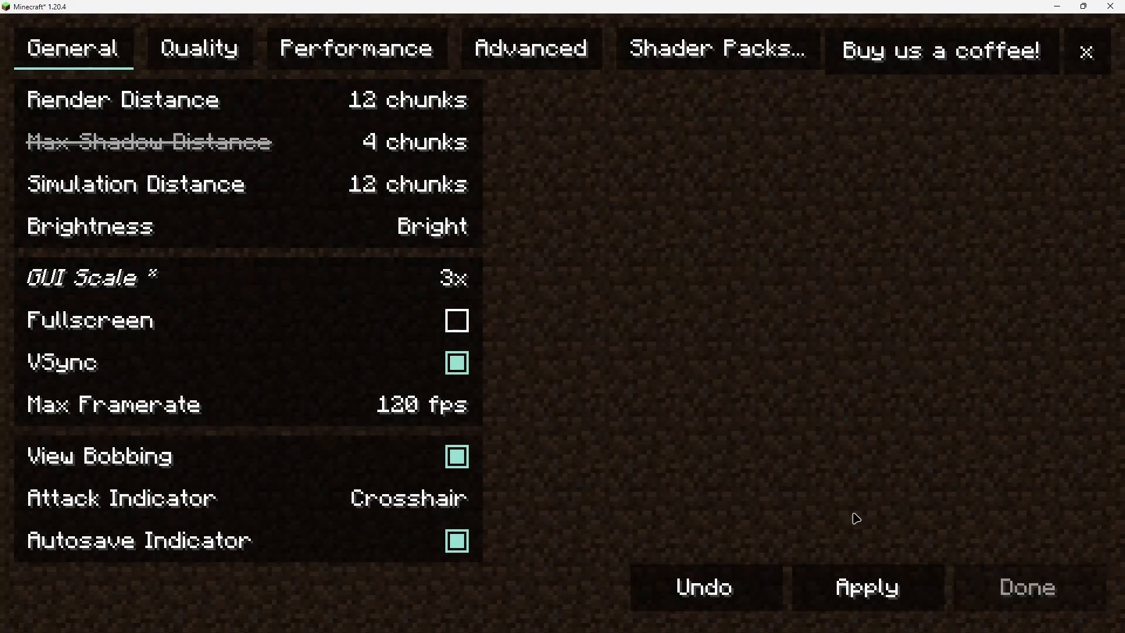
{"action": "left_click", "coordinate": [879, 586]}
{"action": "left_click", "coordinate": [1077, 584]}
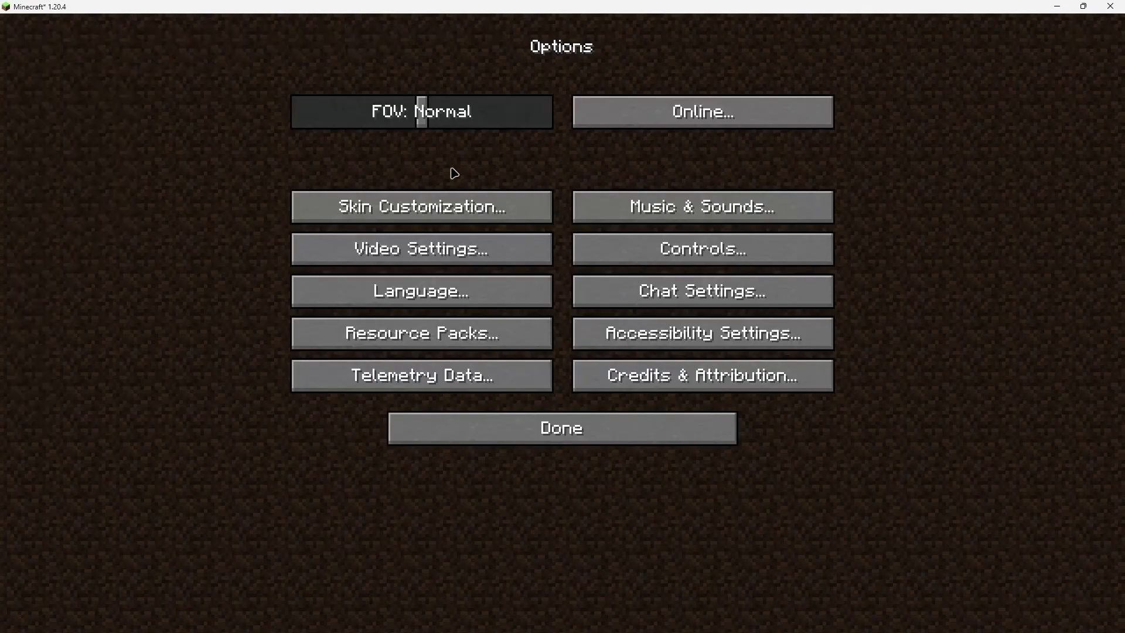
{"action": "left_click", "coordinate": [602, 435]}
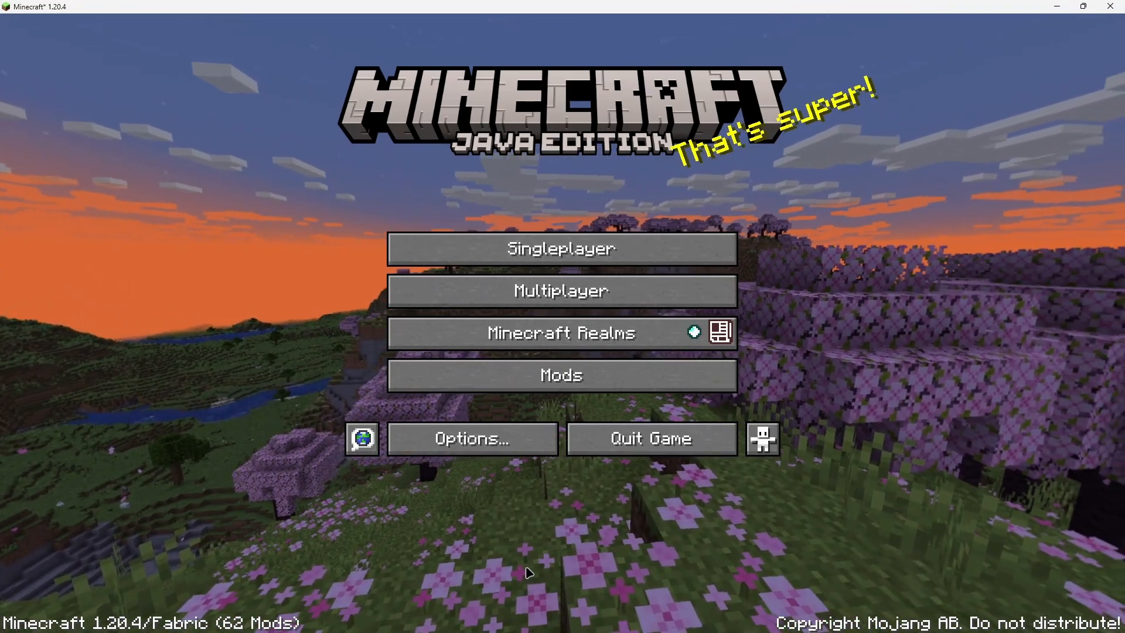
Step: Copy options.txt from the official launcher's .minecraft folder
{"action": "mouse_move", "coordinate": [683, 625]}
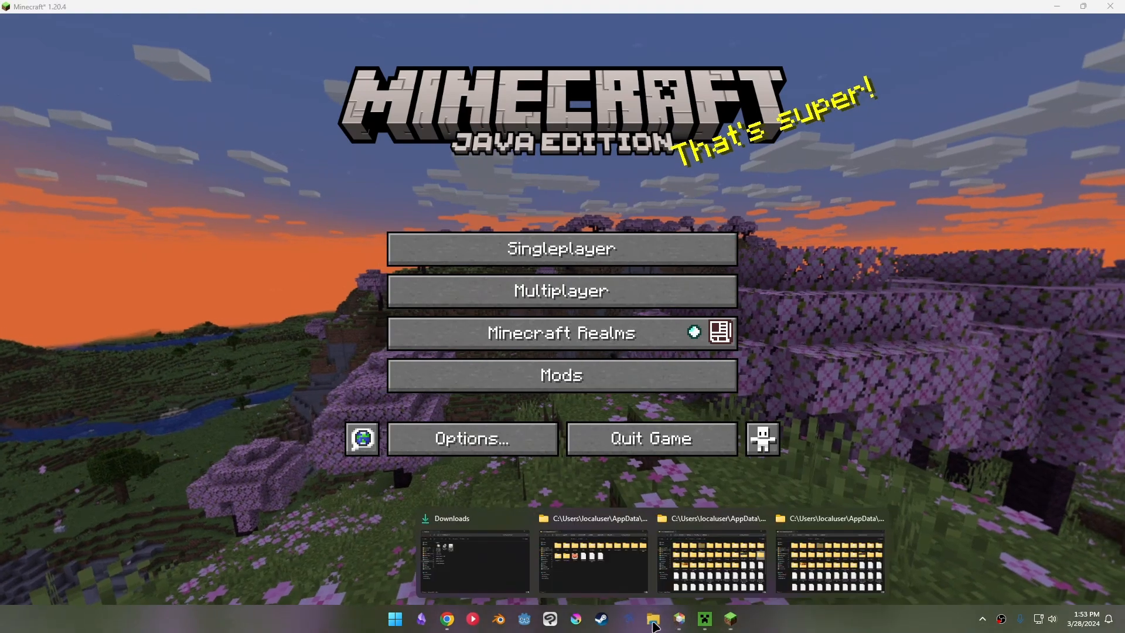
{"action": "left_click", "coordinate": [710, 532]}
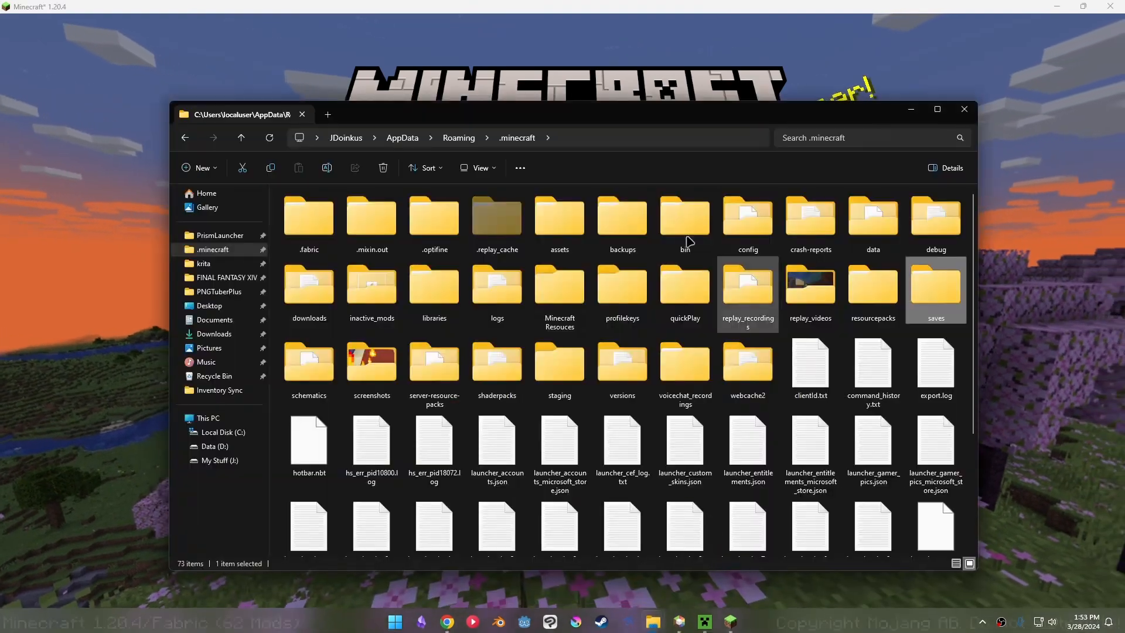
{"action": "scroll", "coordinate": [820, 364], "scroll_direction": "down", "scroll_amount": 3}
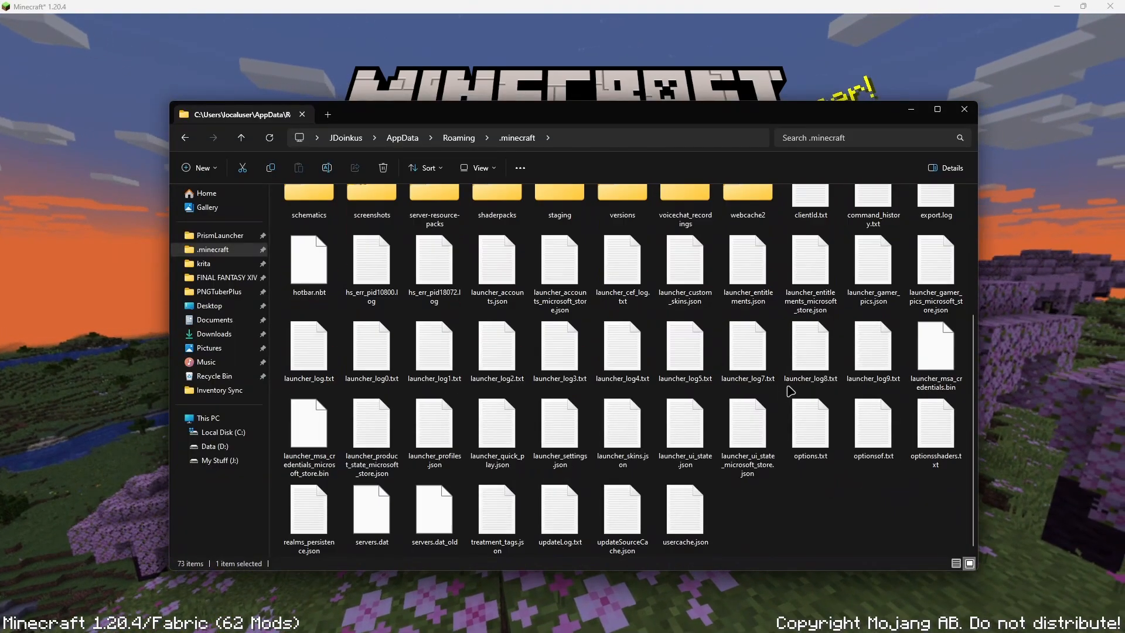
{"action": "right_click", "coordinate": [810, 436]}
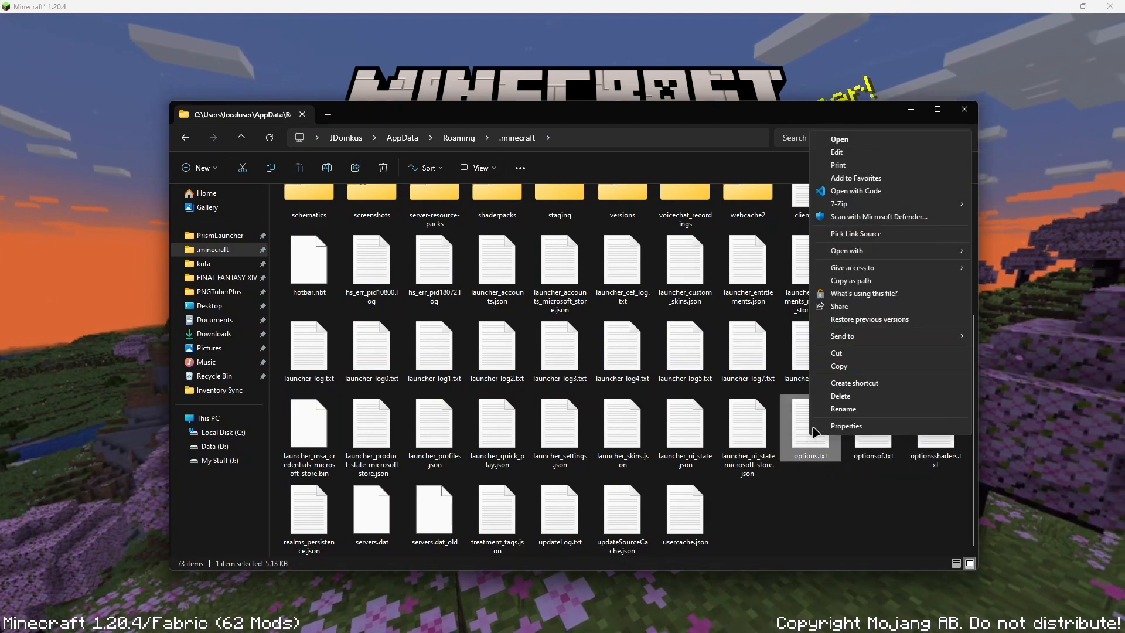
{"action": "left_click", "coordinate": [839, 366]}
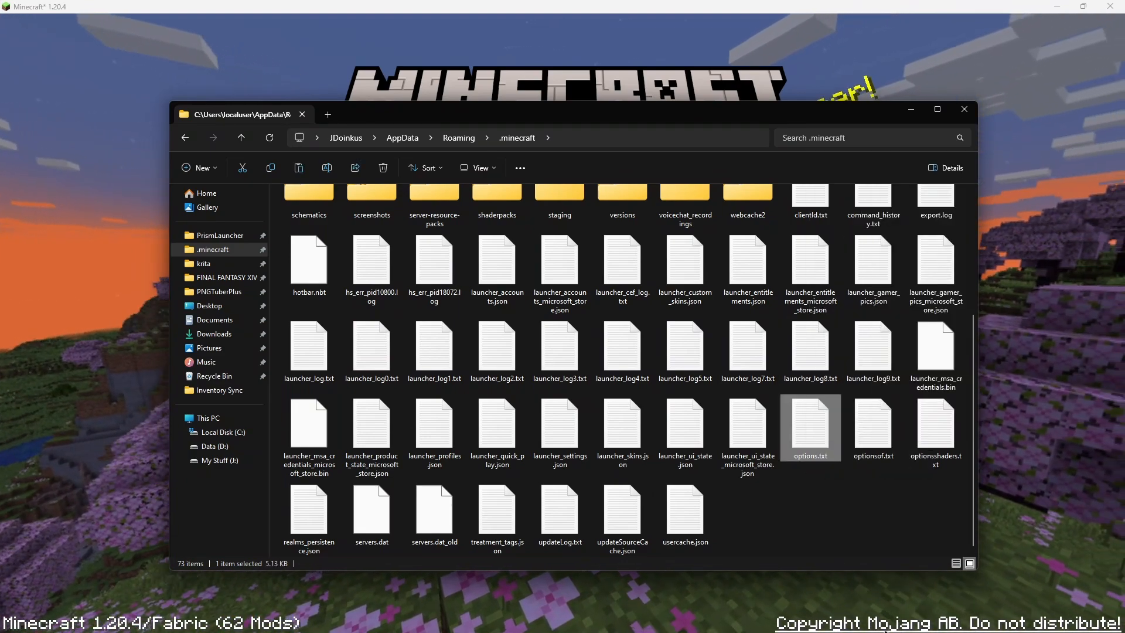
{"action": "right_click", "coordinate": [808, 438]}
{"action": "left_click", "coordinate": [856, 522]}
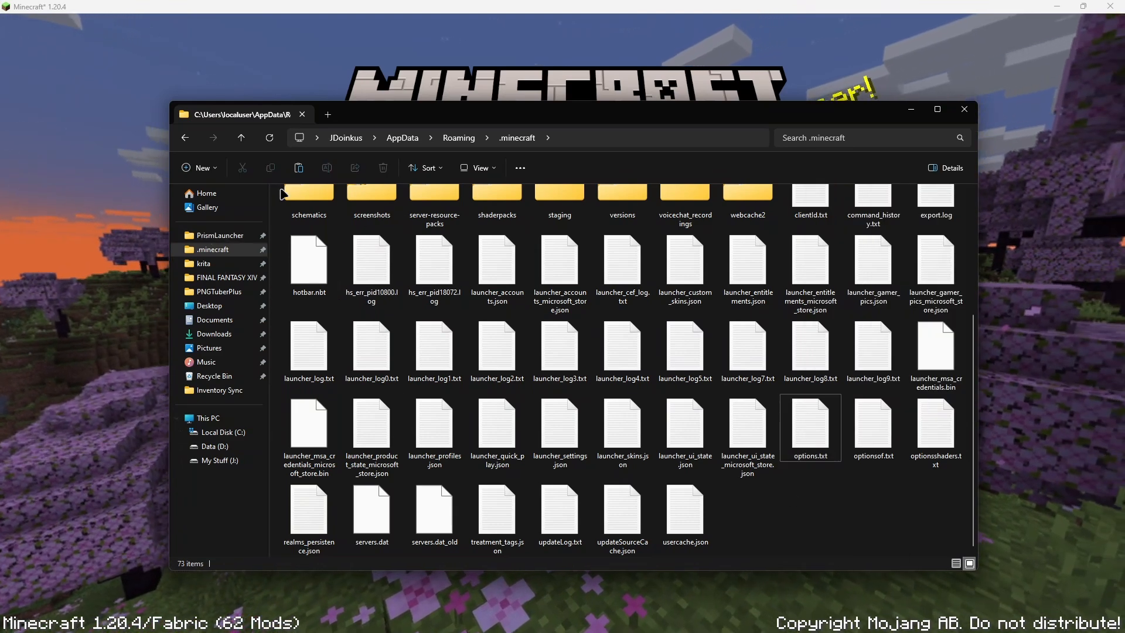
{"action": "left_click", "coordinate": [787, 457]}
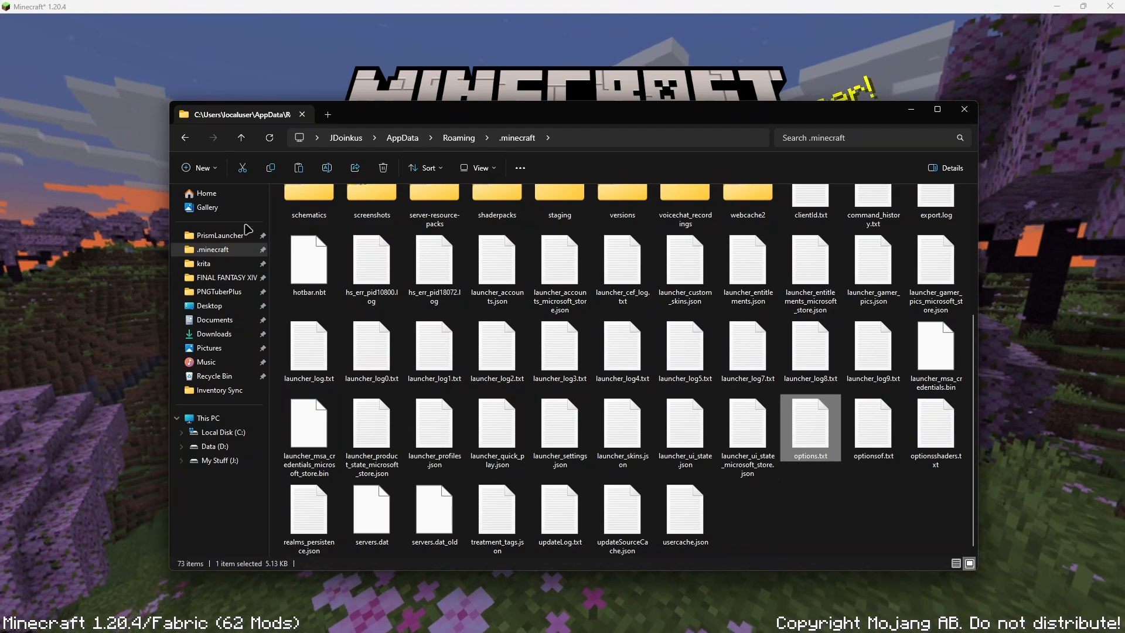
{"action": "right_click", "coordinate": [817, 434]}
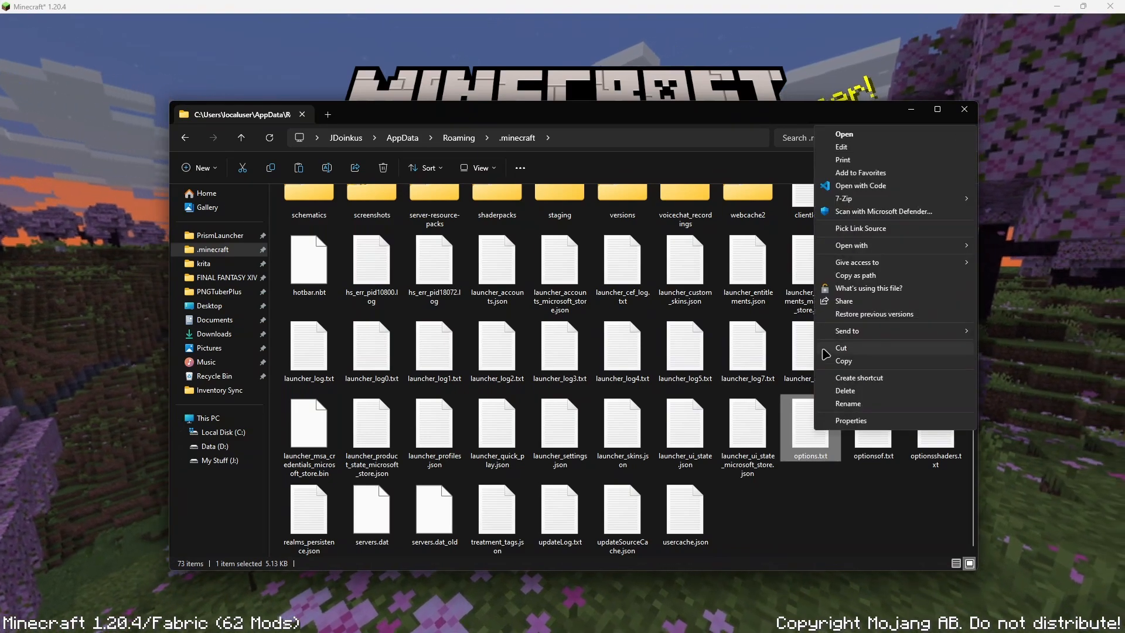
{"action": "left_click", "coordinate": [879, 361]}
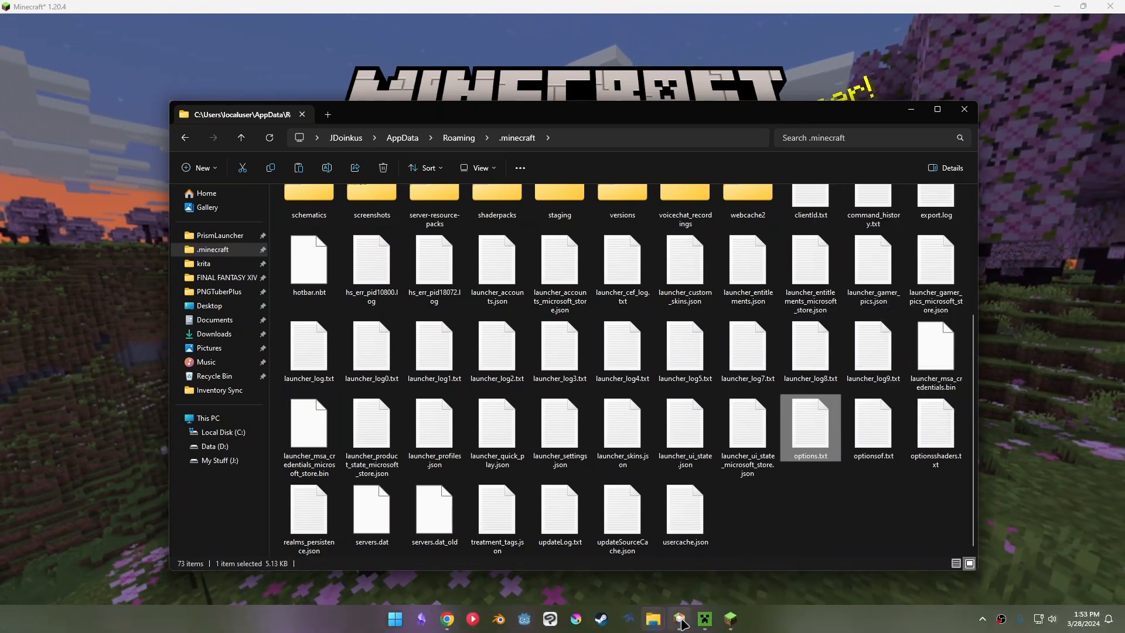
Step: Replace options.txt in the 1.20.4 Modded instance's .minecraft folder with the copied file, close that window and minimize the official folder
{"action": "mouse_move", "coordinate": [653, 618]}
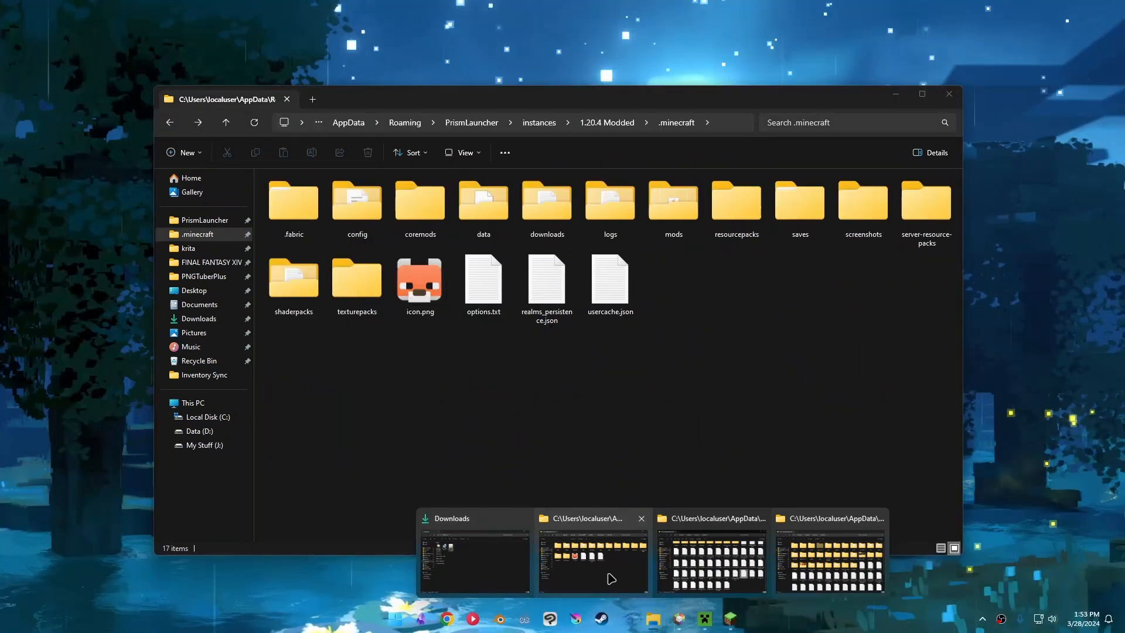
{"action": "left_click", "coordinate": [592, 559]}
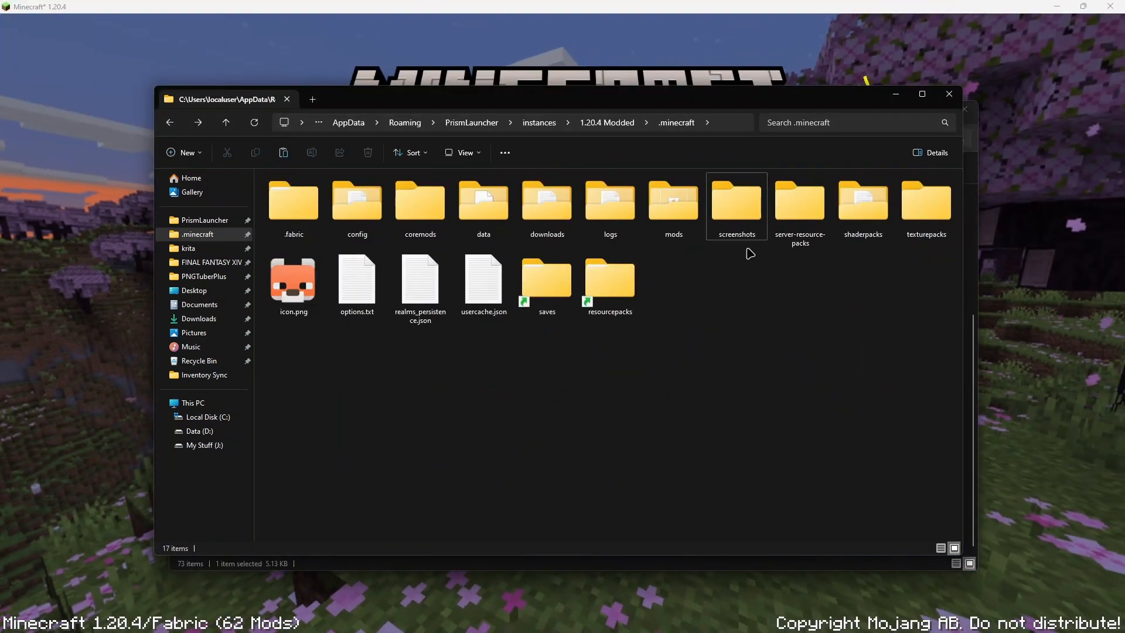
{"action": "left_click", "coordinate": [350, 306]}
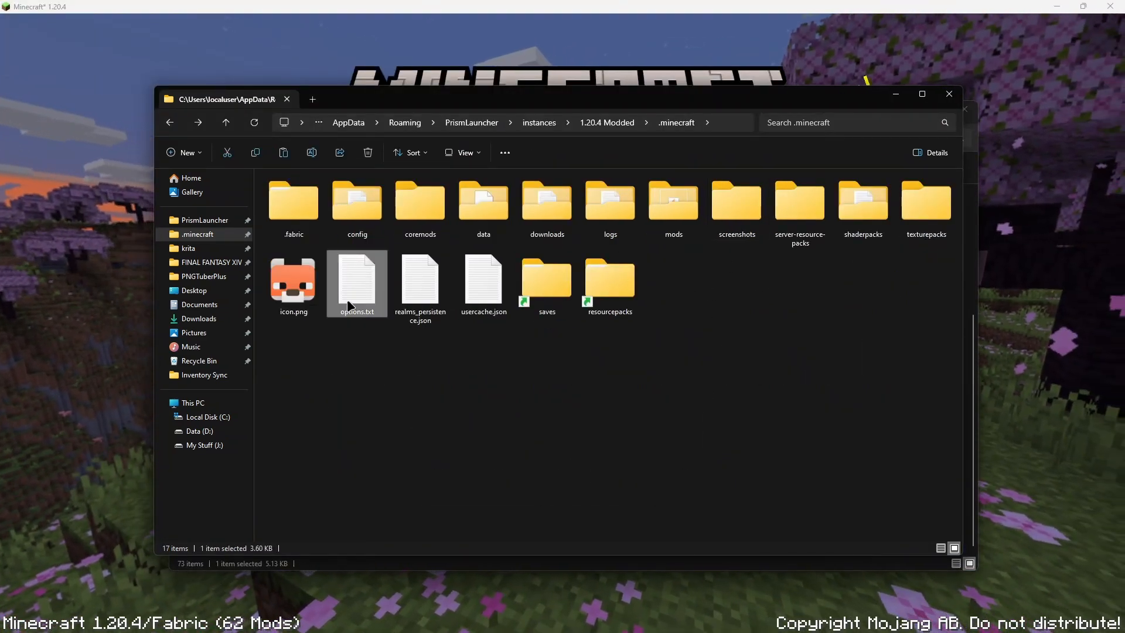
{"action": "key", "text": "Delete"}
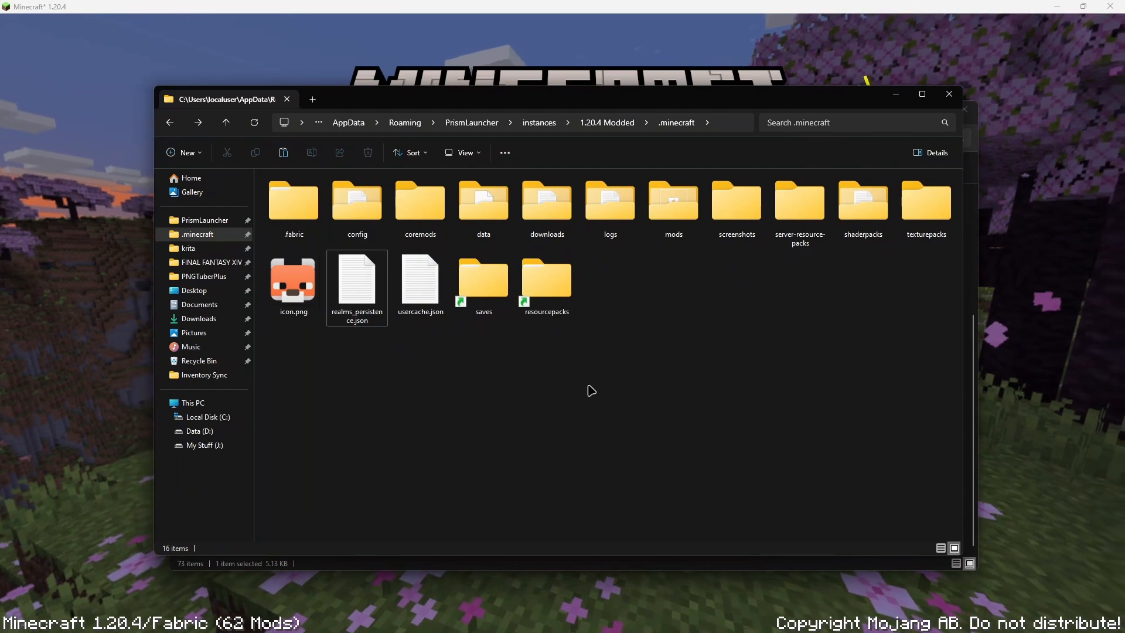
{"action": "right_click", "coordinate": [587, 386]}
{"action": "left_click", "coordinate": [644, 467]}
{"action": "left_click", "coordinate": [949, 94]}
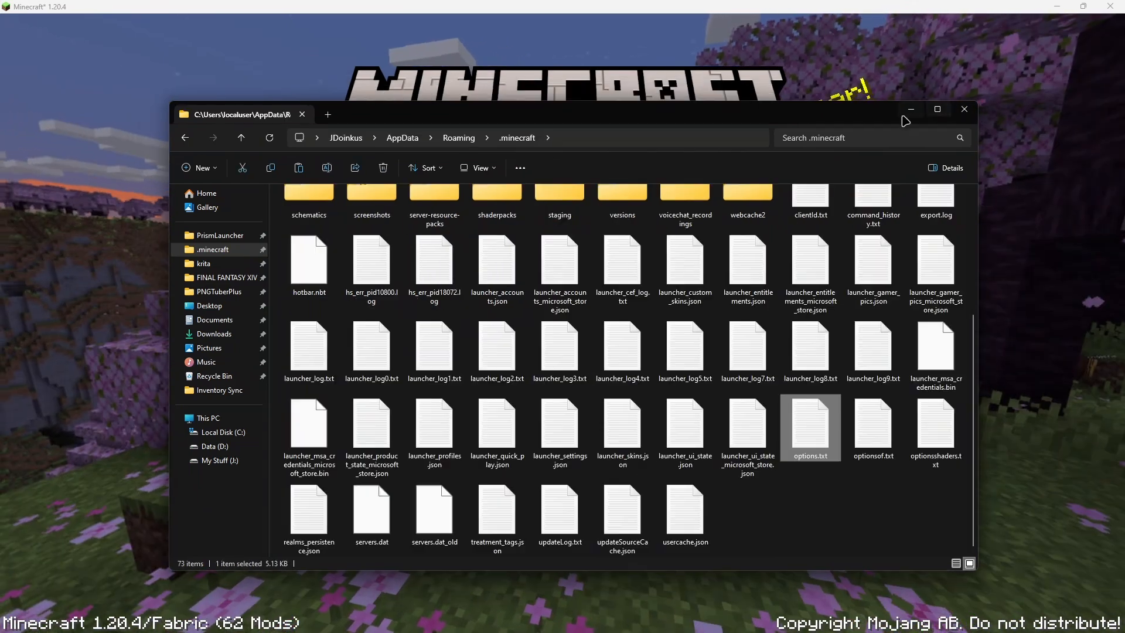
{"action": "left_click", "coordinate": [911, 109]}
Step: Set the field of view to 90 in the game options and return to the title screen
{"action": "left_click", "coordinate": [457, 438]}
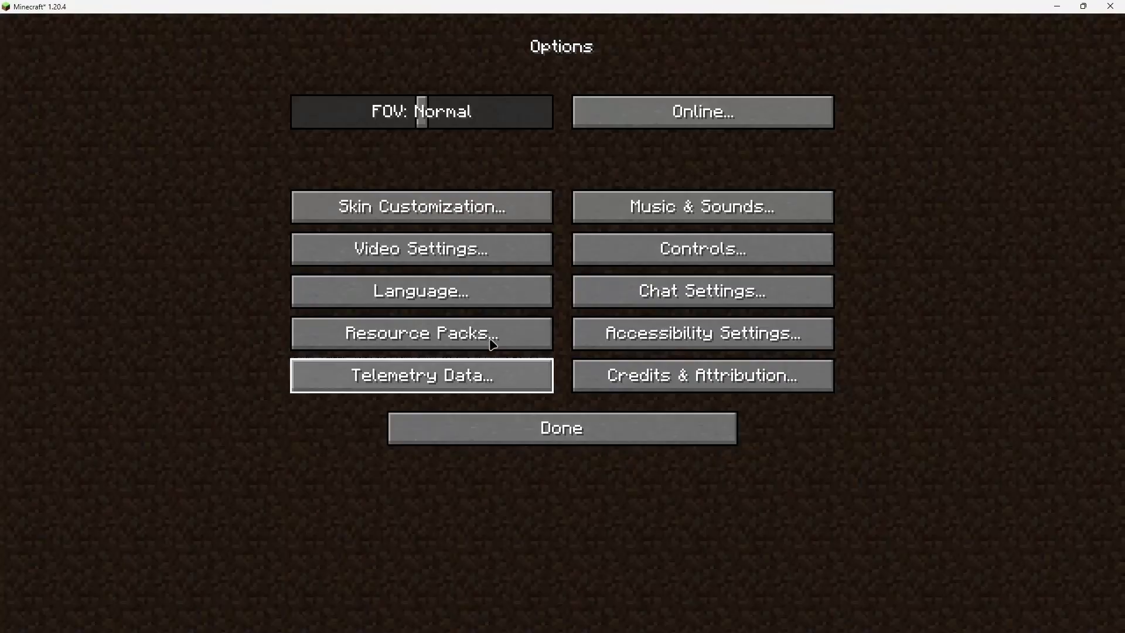
{"action": "left_click", "coordinate": [449, 120]}
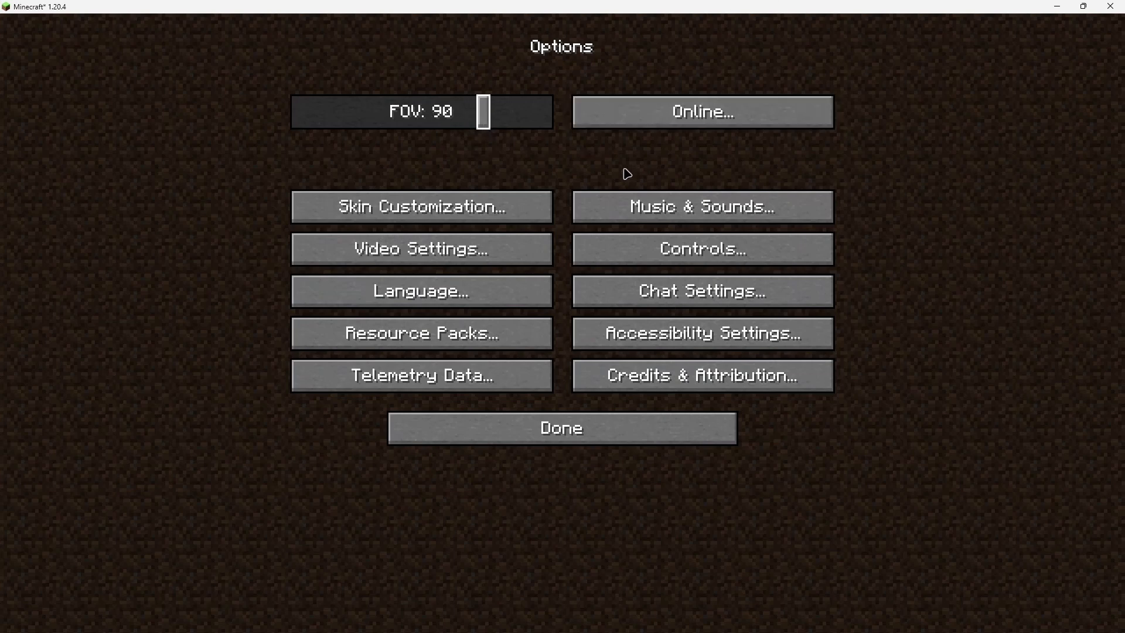
{"action": "left_click", "coordinate": [607, 439]}
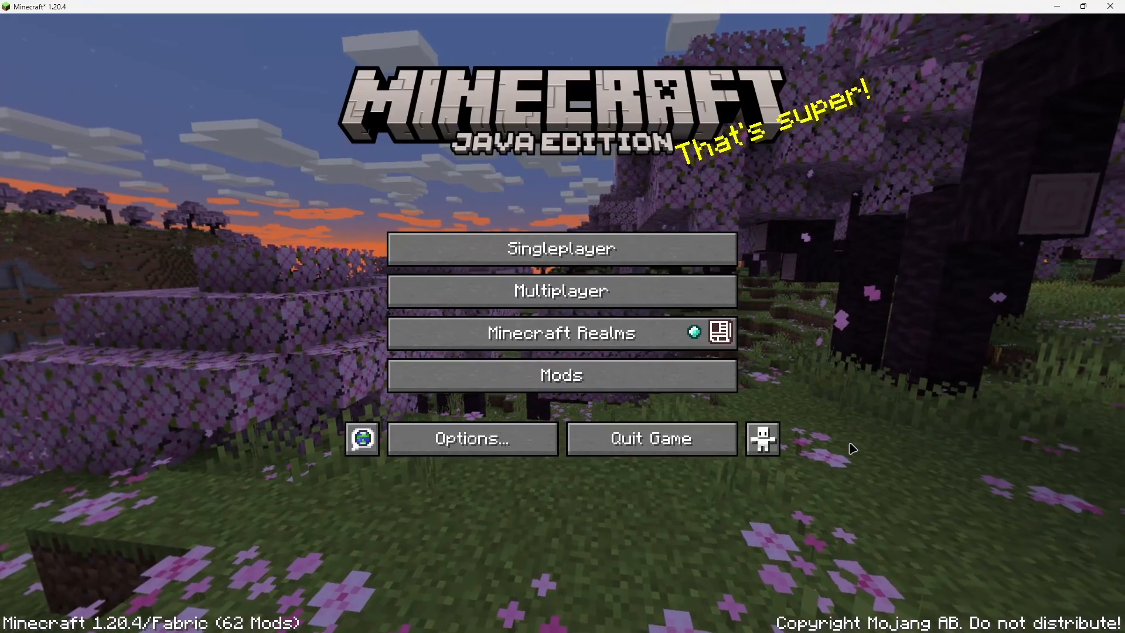